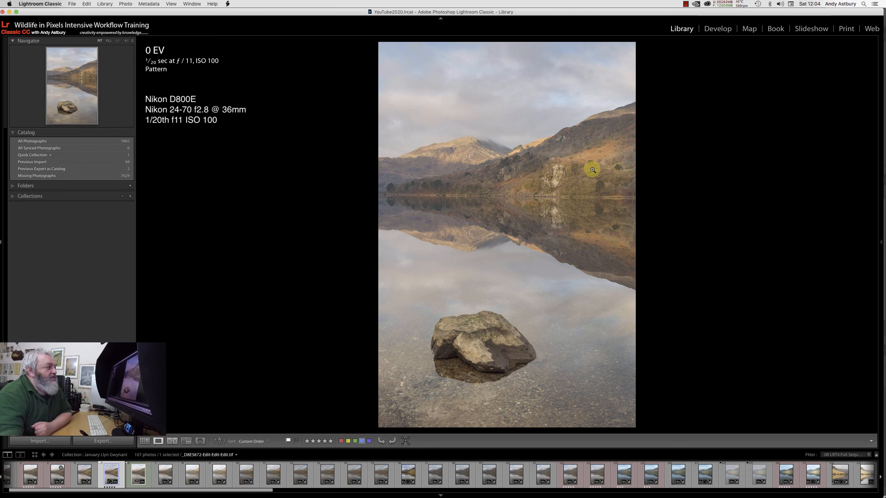
Step: Inspect the far shoreline in the finished lake image, and the foreground rock and distant mountain in raw file _D8E5872.NEF, at close zoom
left_click(382, 199)
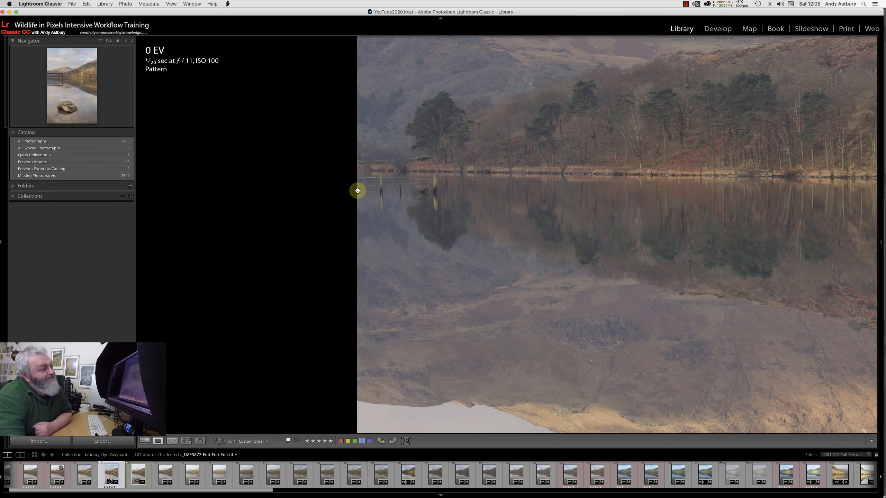
left_click(400, 191)
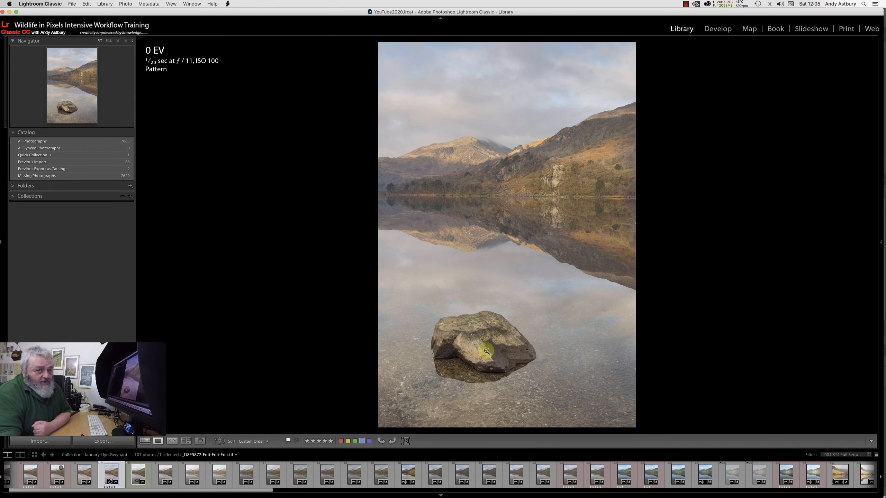
left_click(31, 477)
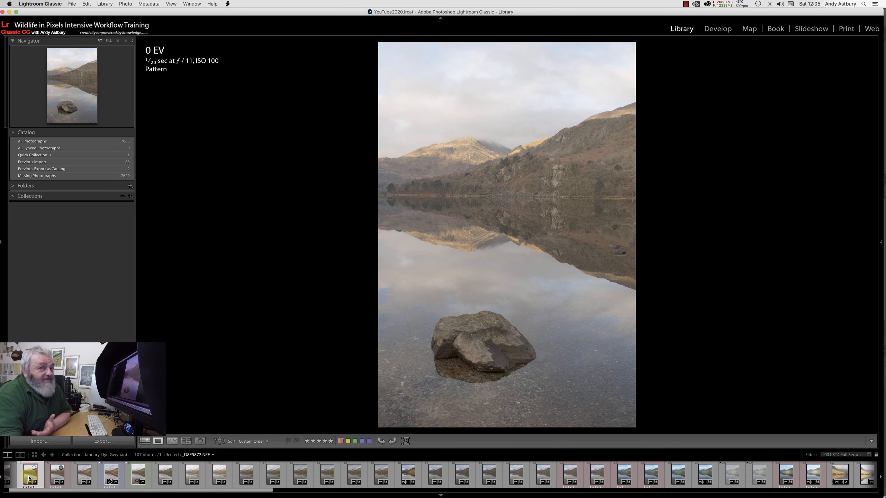
left_click(452, 343)
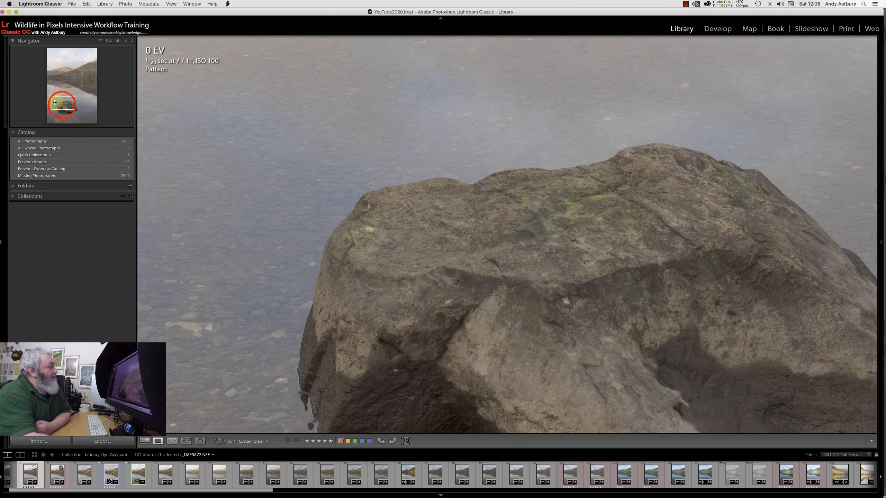
left_click_drag(64, 93, 66, 70)
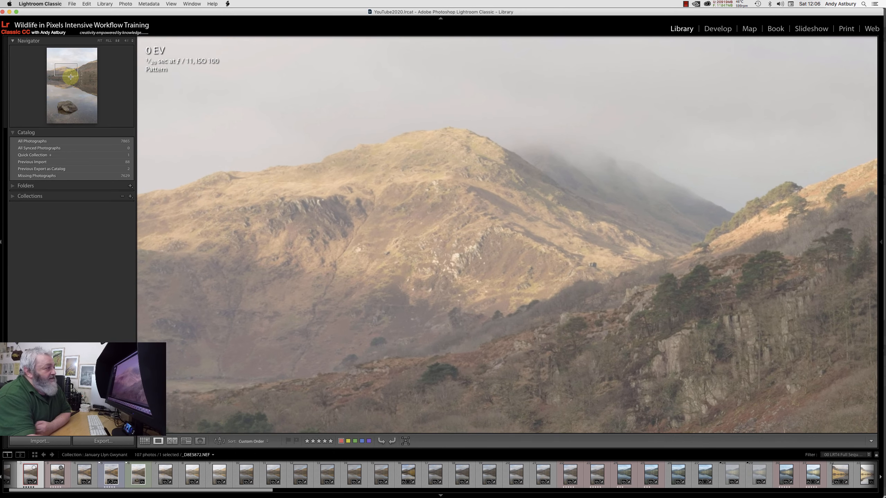
Step: Examine the foreground rock, the far shoreline and the mountain's reflection in raw file _D8E5873.NEF at close zoom
left_click(56, 474)
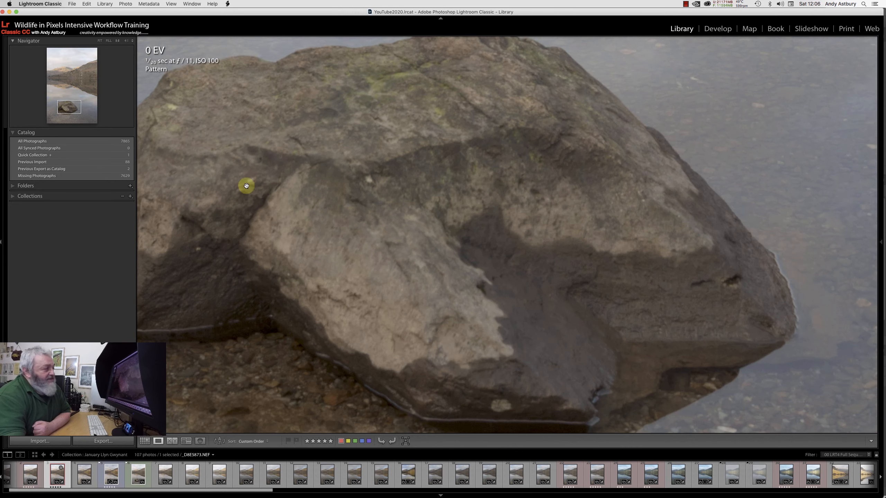
left_click_drag(69, 108, 67, 79)
left_click(65, 80)
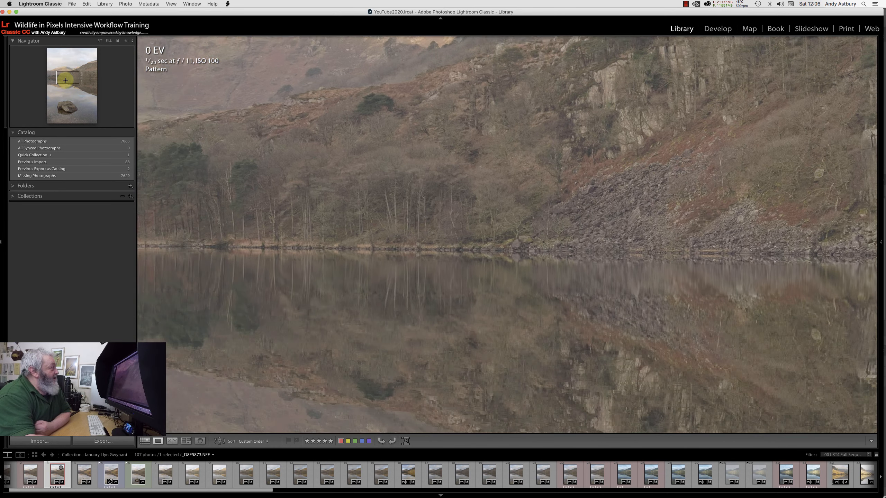
left_click_drag(65, 80, 67, 86)
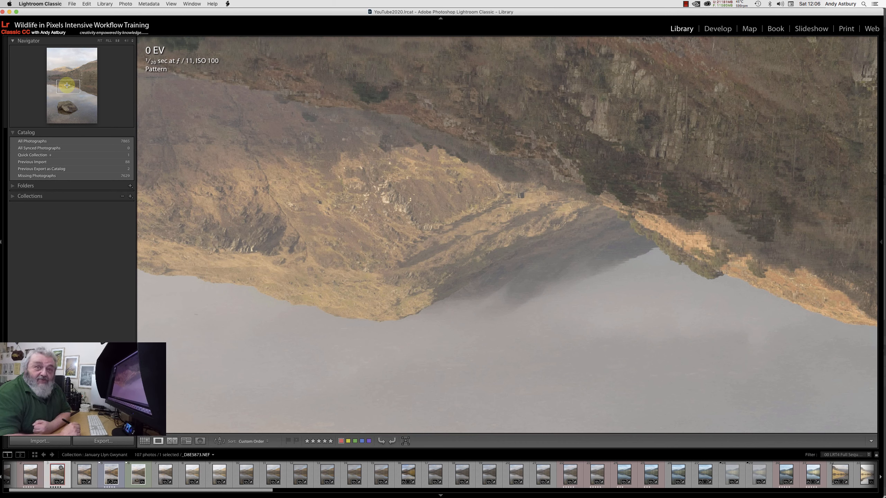
Step: Examine the mountain's reflection up close in the 1/5 sec raw frame _D8E5889.NEF, and return to the full-image view
left_click(244, 468)
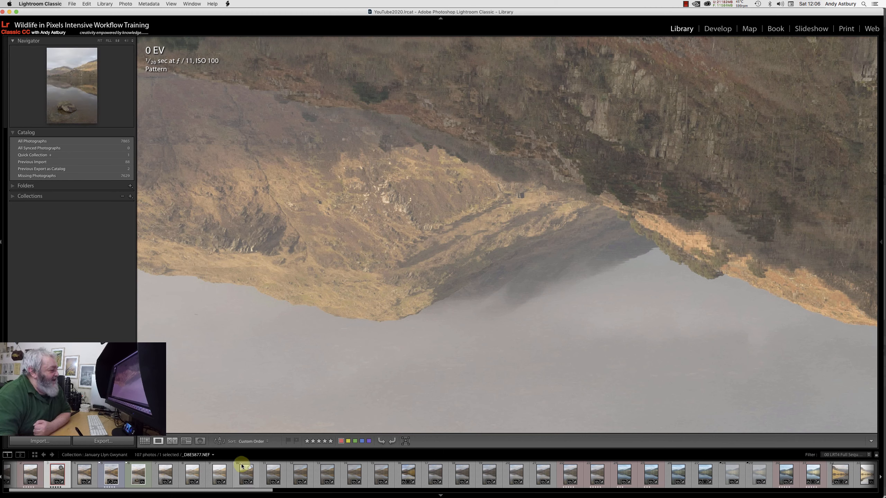
left_click(567, 474)
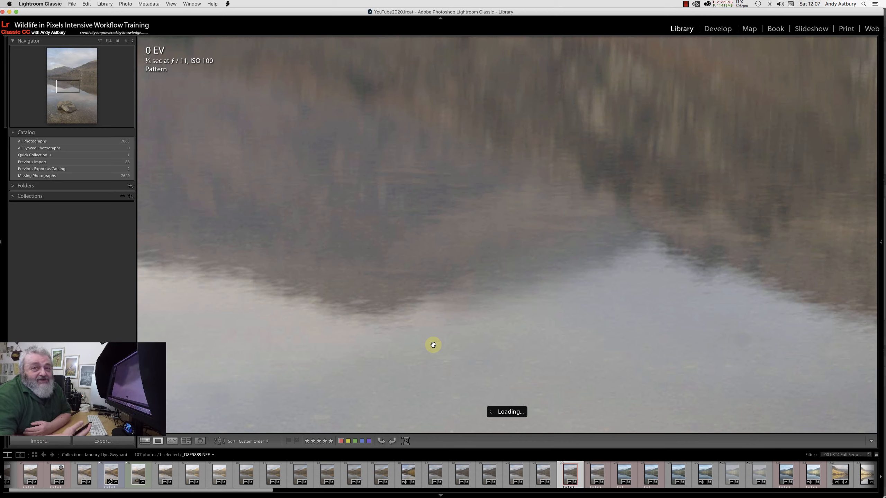
left_click(352, 336)
left_click(349, 343)
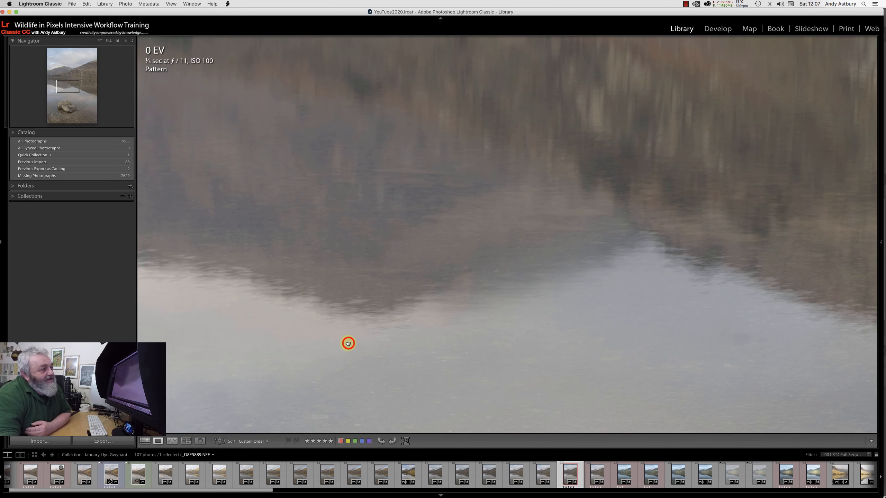
left_click(348, 347)
left_click(347, 348)
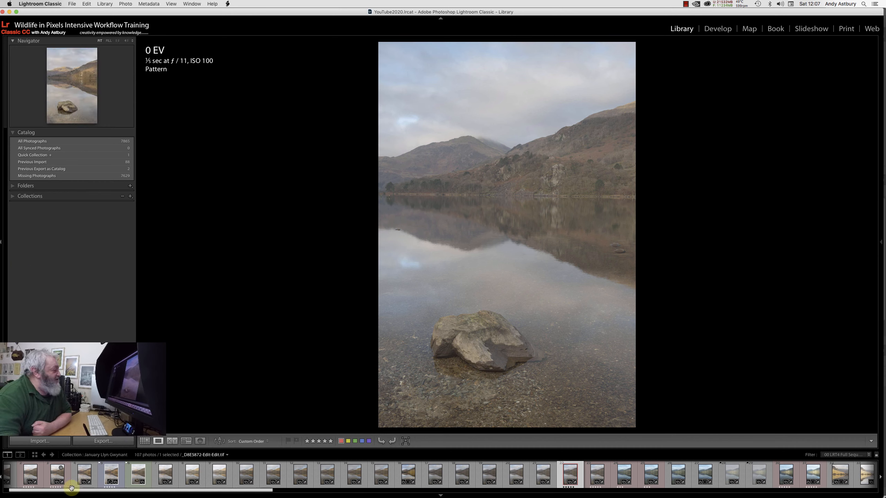
Step: Compare the finished image with _D8E5872-Edit.tif, and zoom in on the two small rocks in the hillside reflection of the latter
left_click(110, 476)
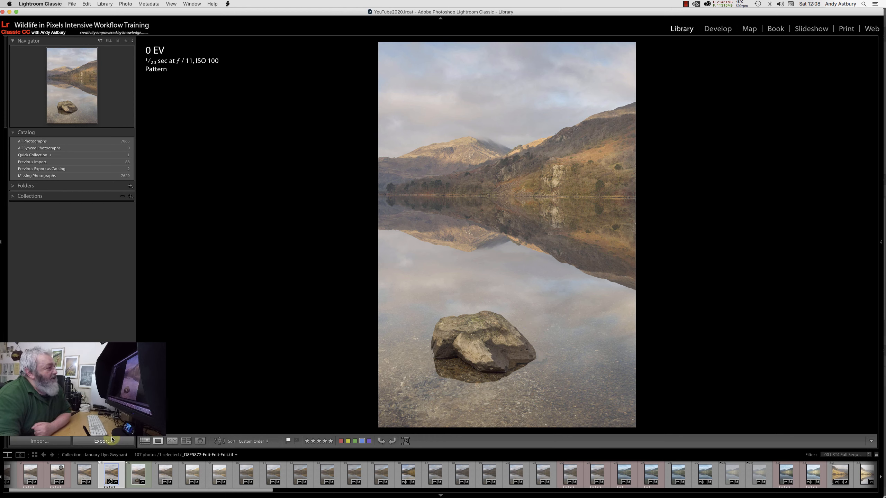
left_click(135, 472)
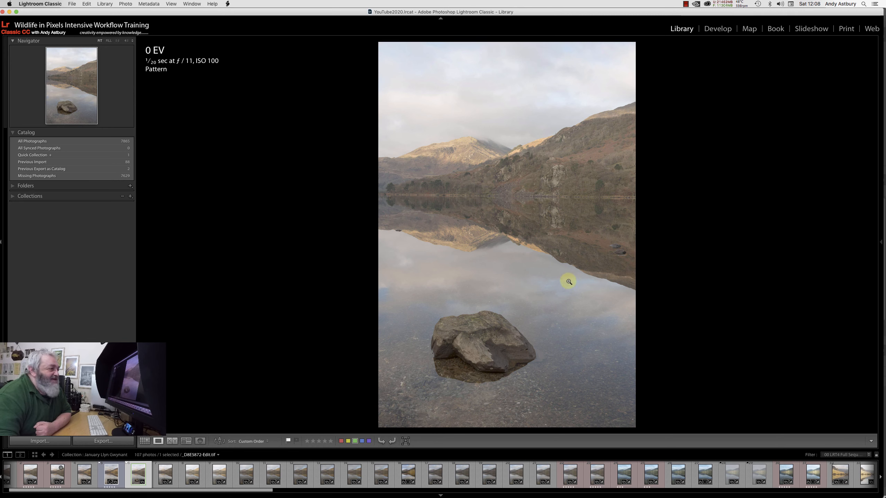
left_click(615, 253)
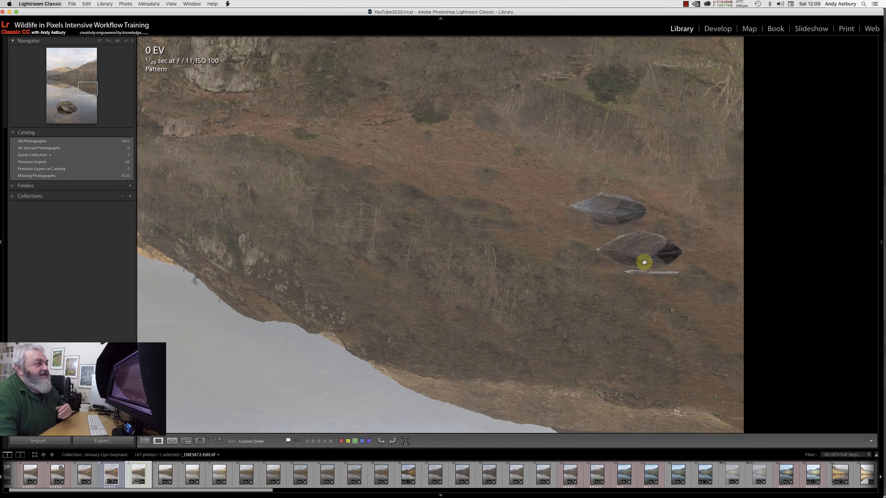
Step: Examine the small rock at the edge of the mountain's reflection, and compare the reflection with the real ridge and shoreline above it
left_click_drag(86, 89, 55, 86)
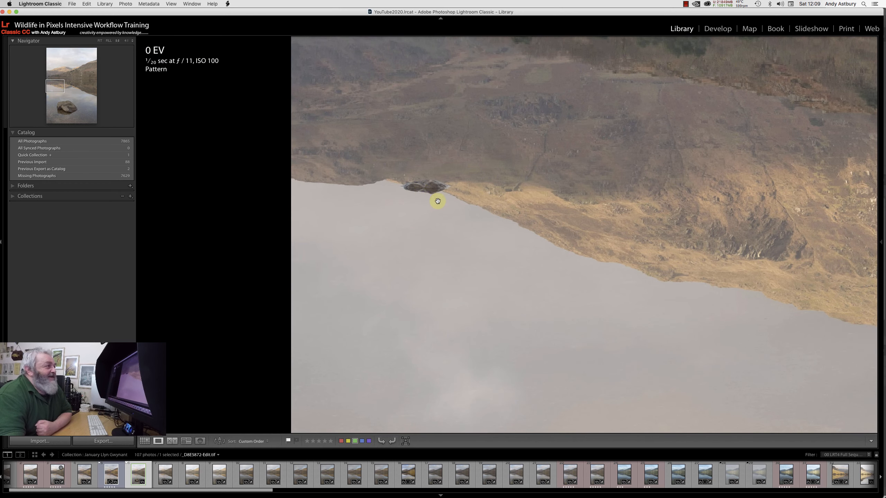
left_click_drag(417, 106, 489, 237)
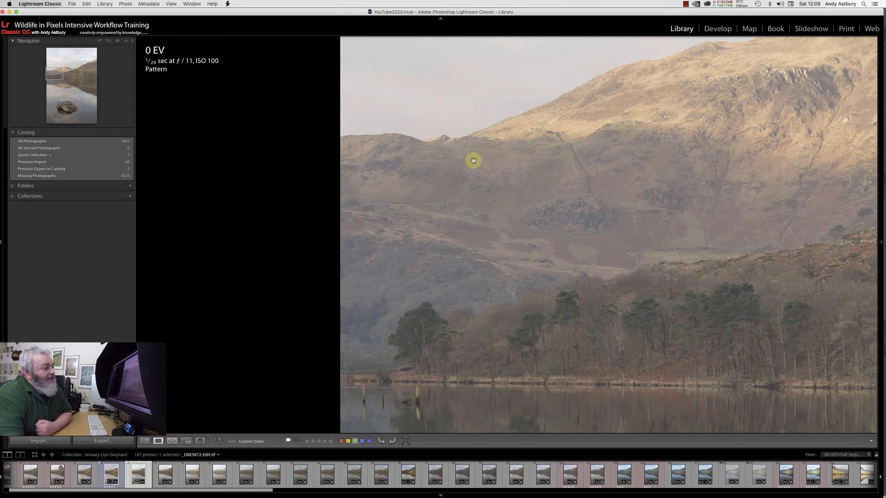
left_click_drag(485, 322, 466, 43)
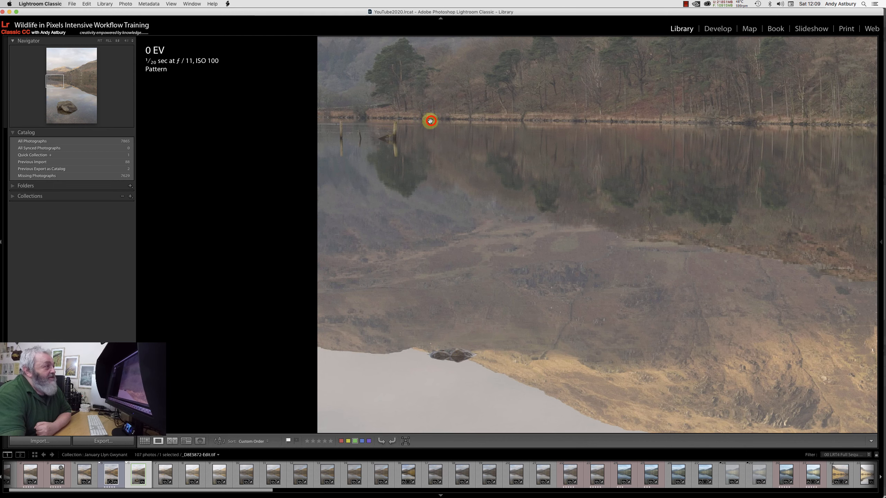
left_click_drag(429, 118, 471, 417)
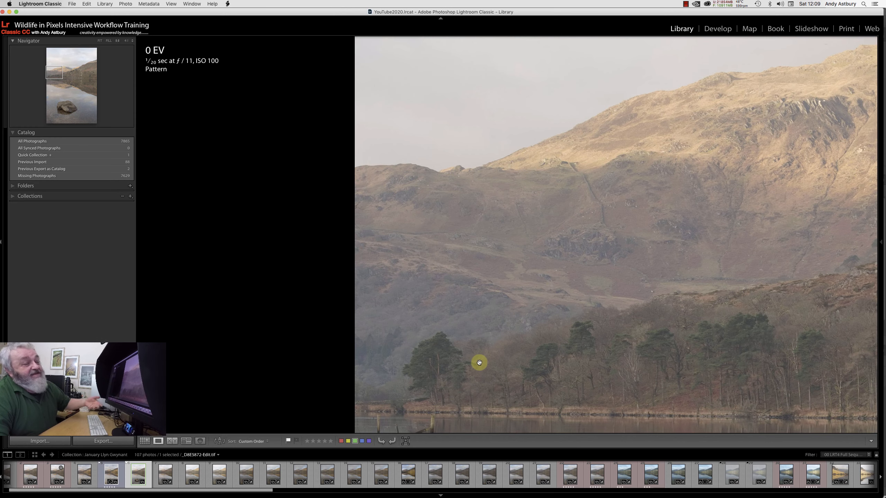
left_click_drag(489, 383, 435, 151)
left_click_drag(459, 335, 449, 189)
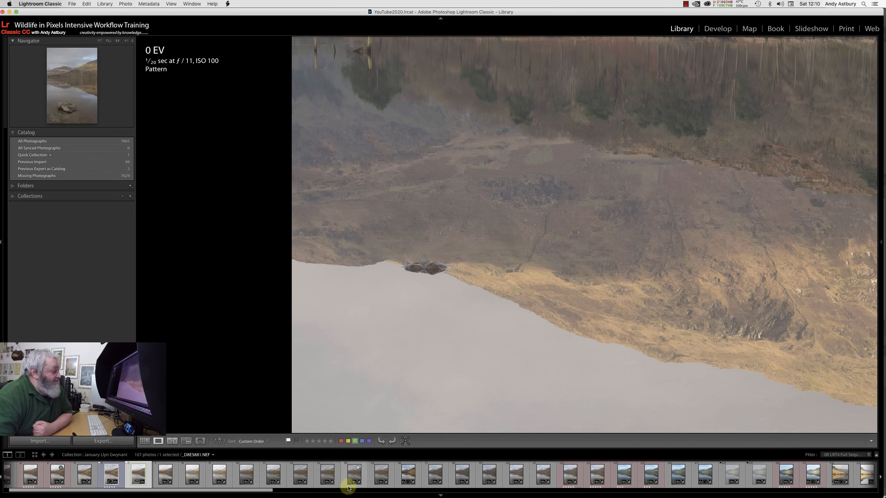
Step: Switch to Firefox and look through The Ultimate Dodging and Burning Technique course page
mouse_move(348, 493)
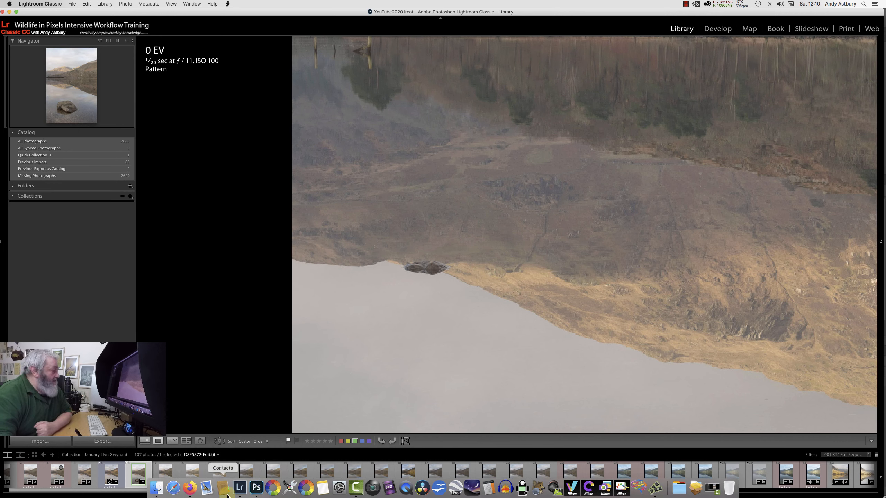
left_click(190, 488)
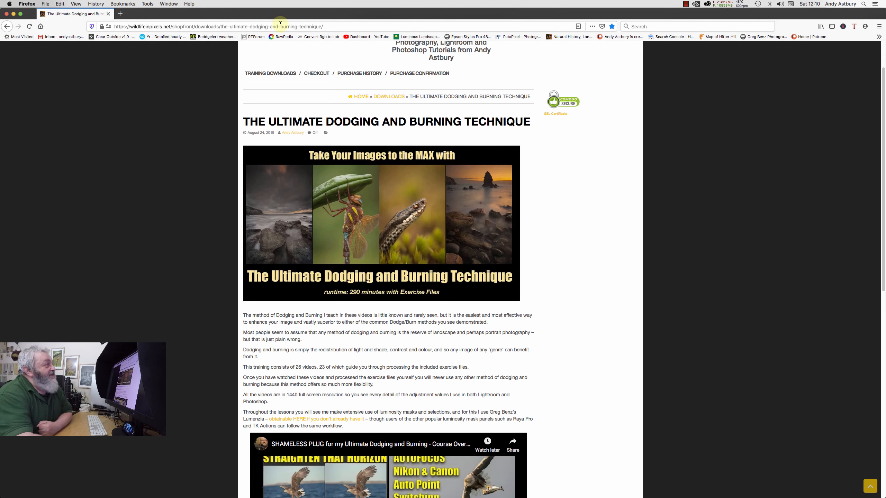
left_click_drag(877, 197, 866, 291)
scroll(860, 309, "down", 4)
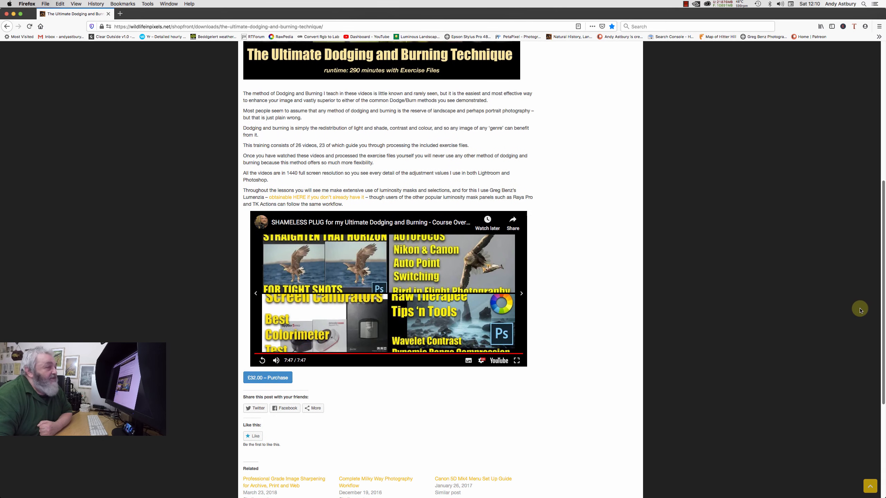
scroll(859, 296, "up", 2)
scroll(856, 293, "up", 15)
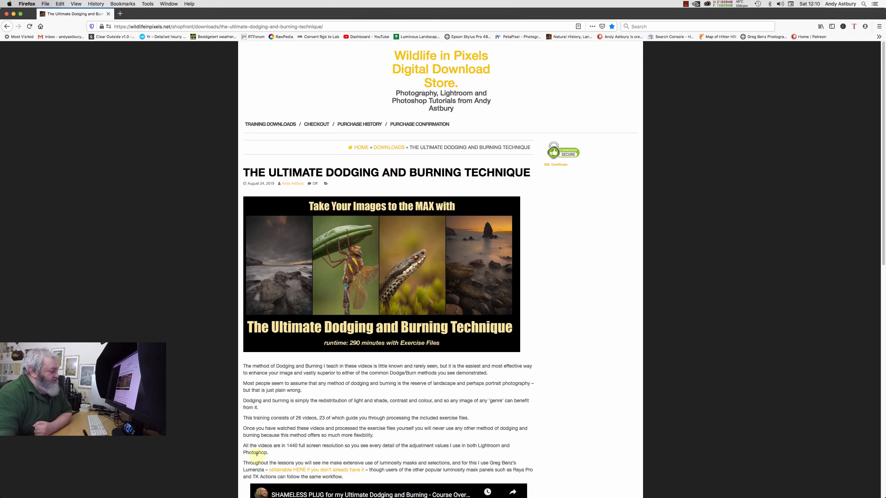
Step: Switch to Photoshop and examine _D8E5872-Edit.tif at 100%, from the distant mountain along the shoreline to the small rocks in the hillside reflection
left_click(257, 491)
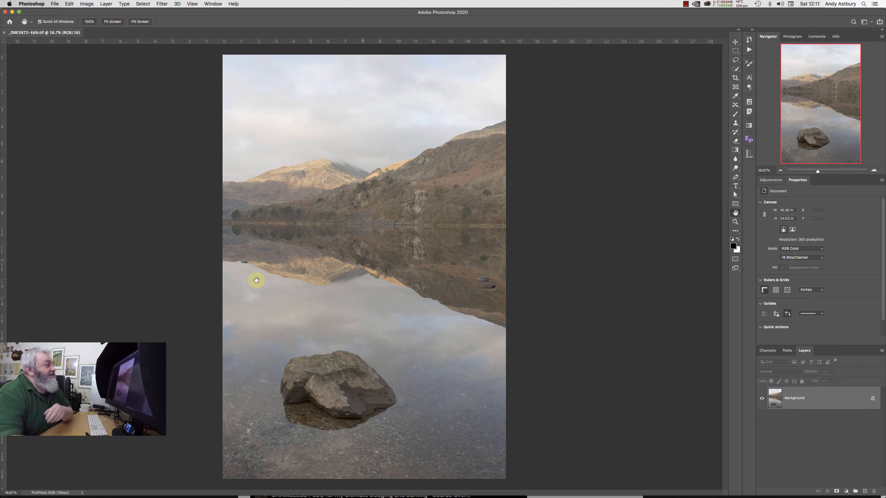
left_click(735, 225)
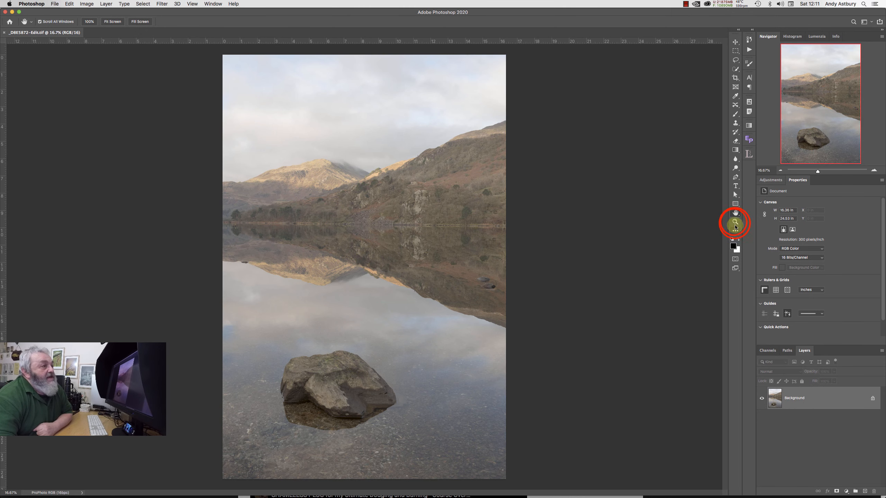
double_click(735, 223)
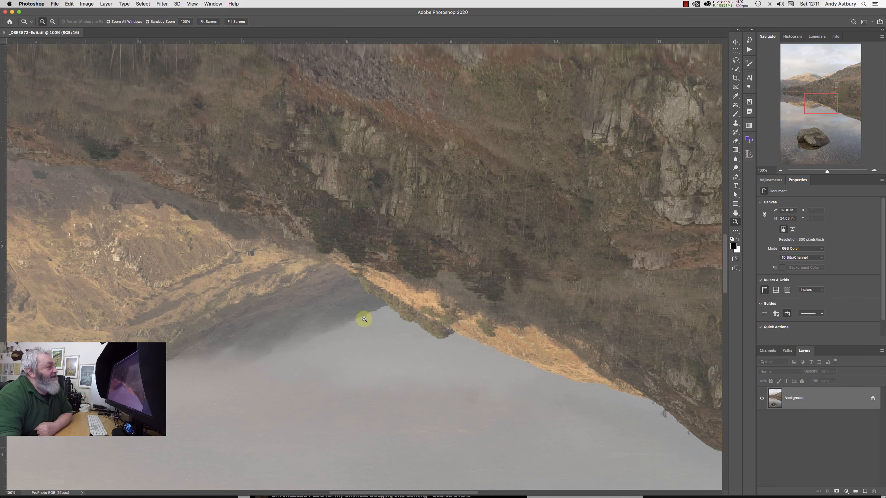
left_click(820, 101)
left_click_drag(820, 100, 805, 81)
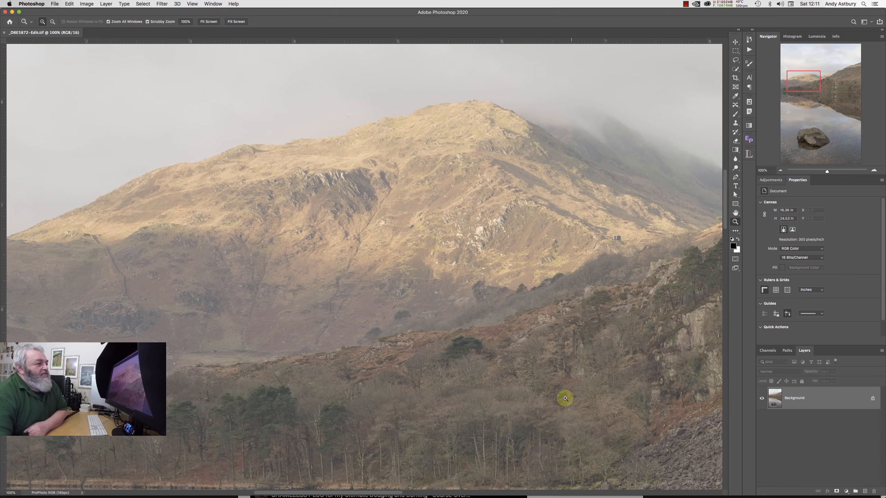
left_click(735, 212)
left_click_drag(595, 414, 468, 354)
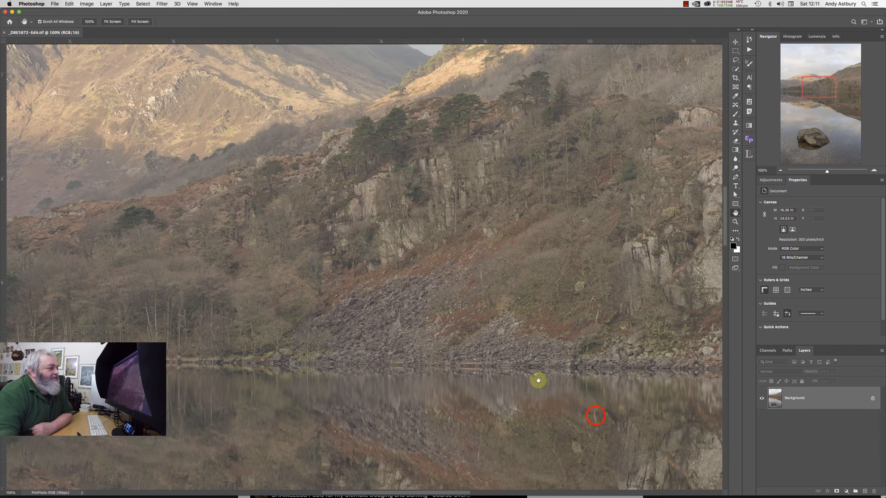
left_click_drag(572, 396, 424, 320)
left_click_drag(569, 396, 365, 346)
left_click_drag(424, 400, 273, 238)
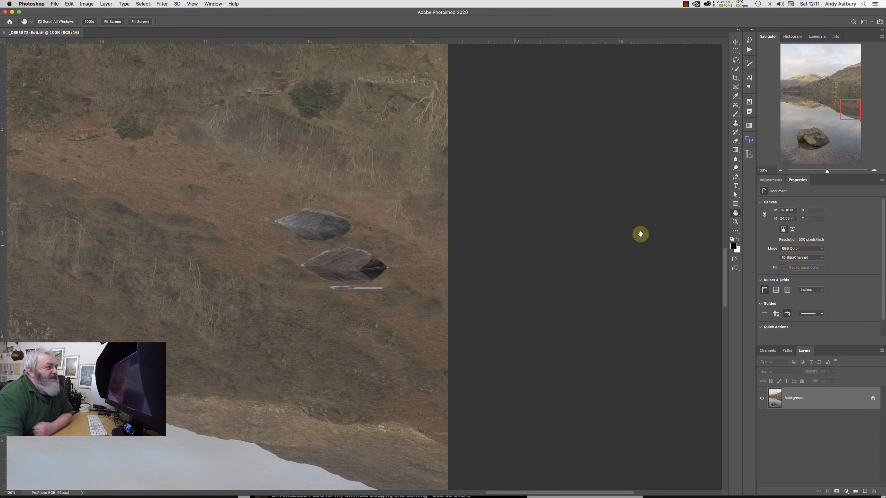
Step: At 300% view, draw one Lasso selection around both small rocks and the thin pale sliver below them in the hillside reflection
left_click(735, 222)
left_click(341, 264)
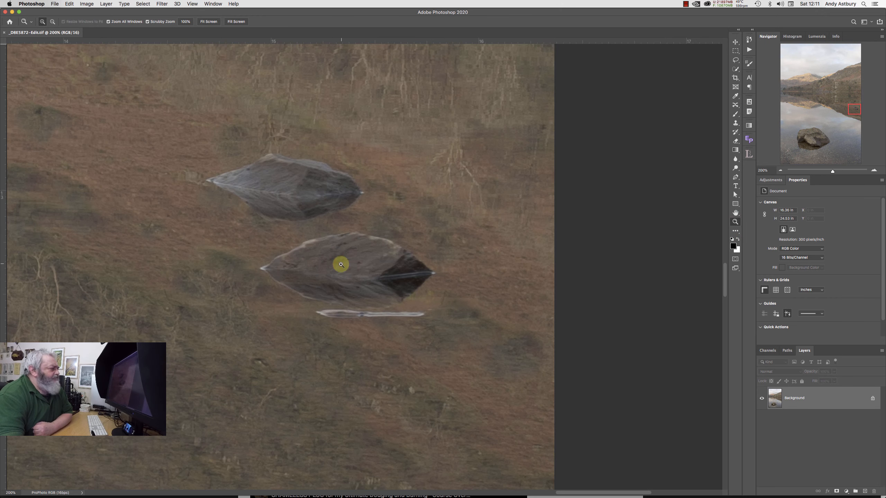
left_click(341, 264)
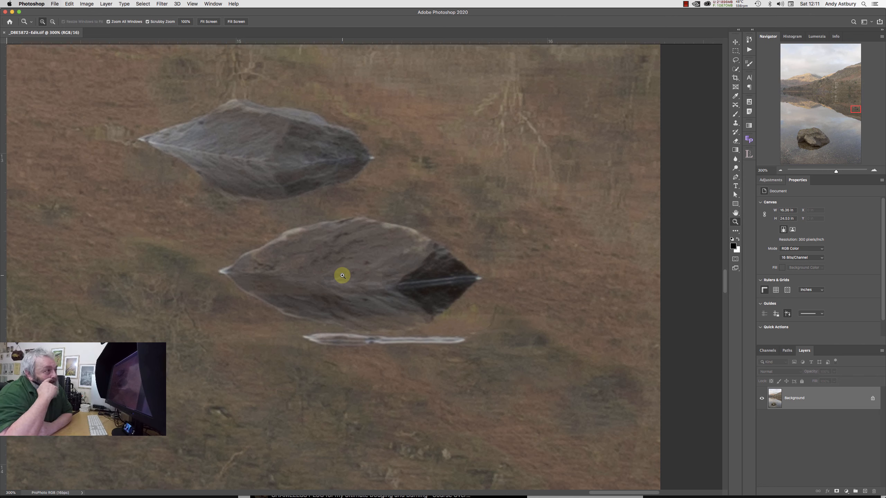
left_click(737, 61)
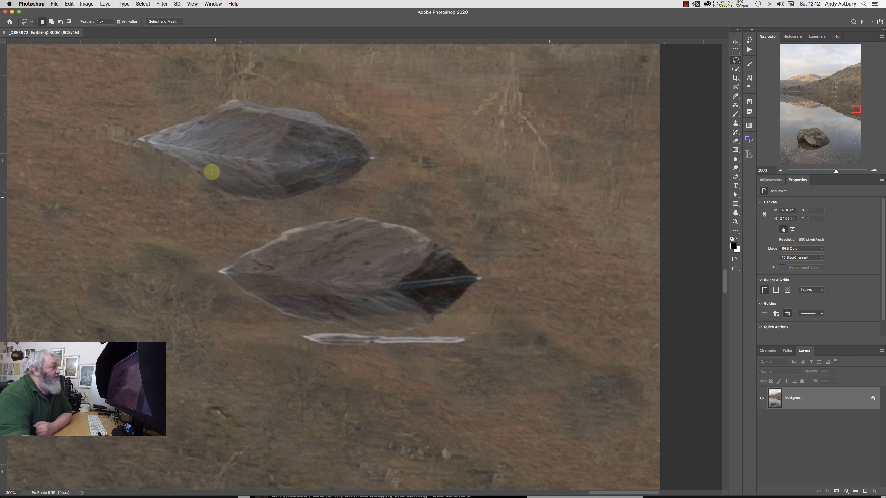
left_click(201, 105)
mouse_move(203, 105)
left_mouse_down()
mouse_move(151, 121)
mouse_move(136, 139)
mouse_move(147, 172)
mouse_move(220, 283)
mouse_move(296, 343)
mouse_move(339, 360)
mouse_move(411, 364)
mouse_move(484, 344)
mouse_move(503, 305)
mouse_move(504, 275)
mouse_move(396, 175)
mouse_move(374, 133)
mouse_move(296, 97)
mouse_move(231, 92)
mouse_move(190, 100)
left_mouse_up()
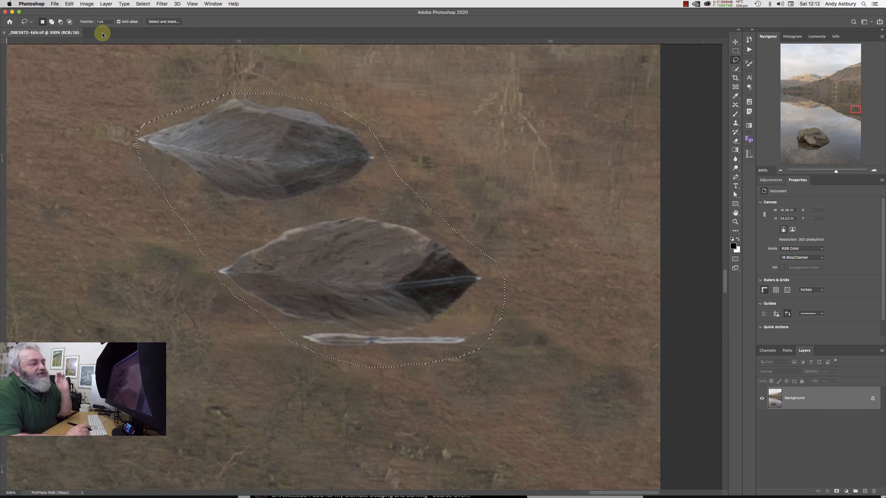
Step: Open Content-Aware Fill for the selected rocks and inspect the filled hillside in the preview at 100%
left_click(69, 4)
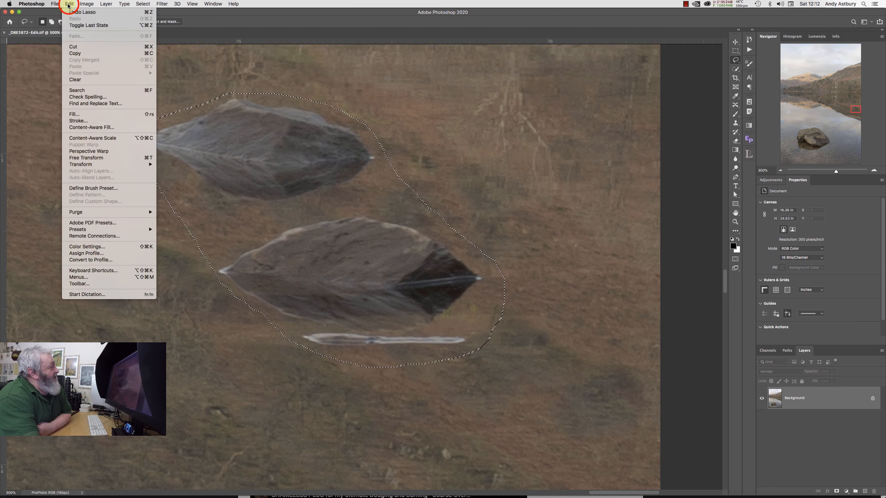
left_click(95, 128)
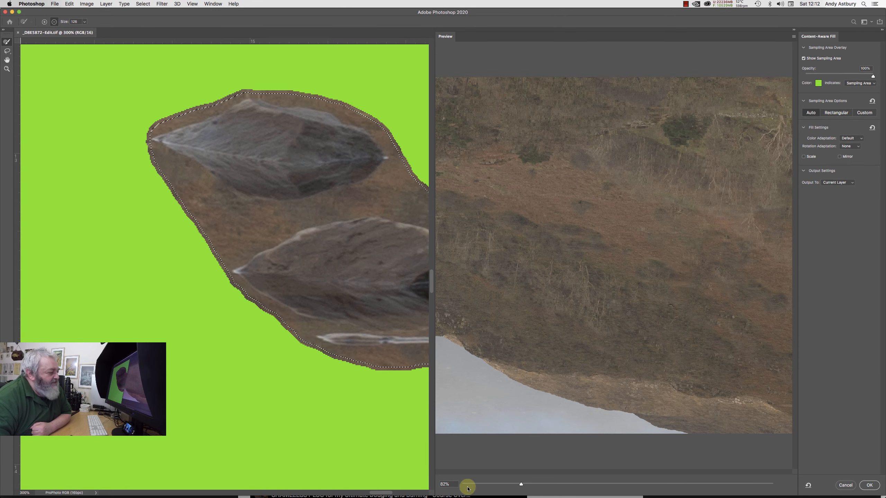
left_click_drag(519, 485, 535, 485)
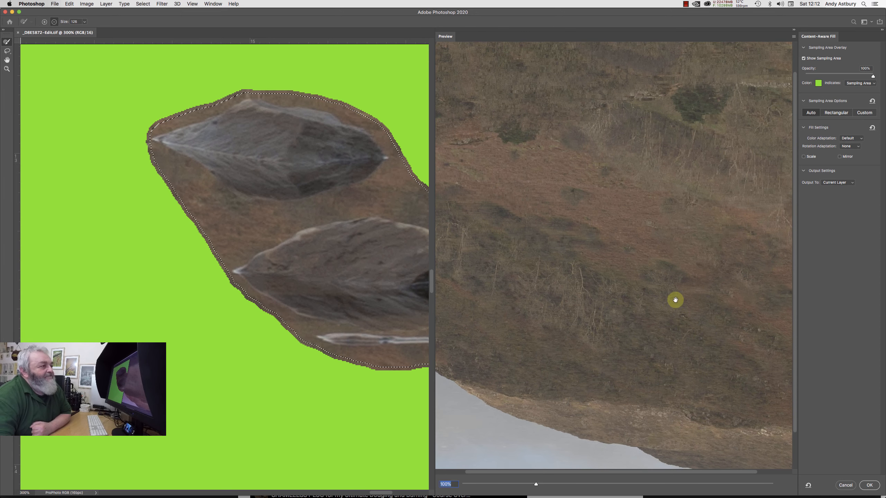
left_click_drag(697, 302, 545, 310)
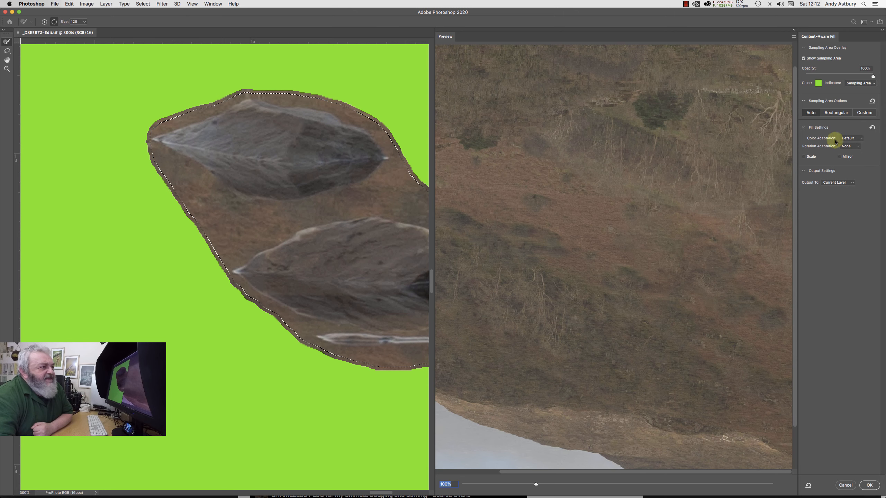
Step: Compare the fill with color adaptation at High, Very High and None, and set it back to Default
left_click(853, 142)
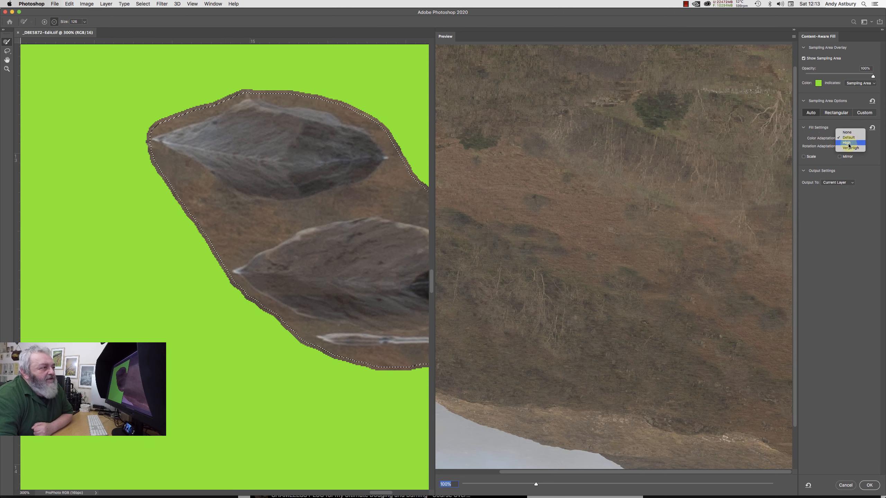
left_click(847, 143)
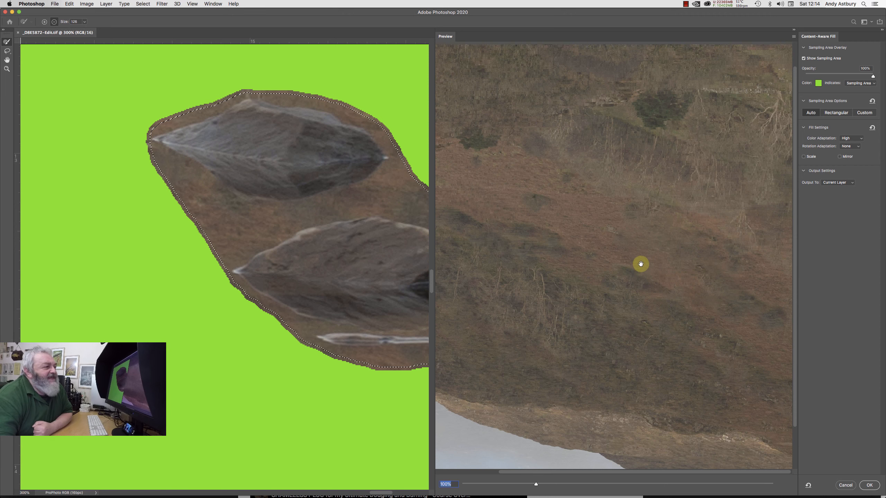
left_click(848, 140)
left_click(848, 143)
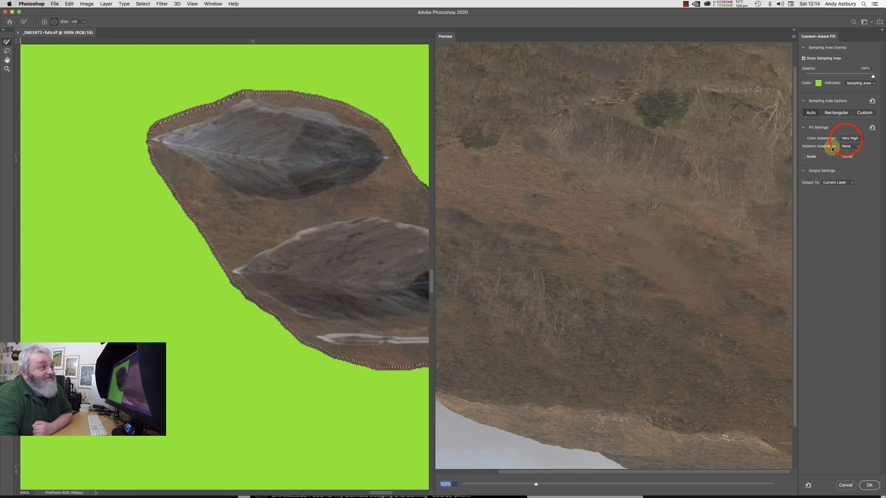
left_click(846, 141)
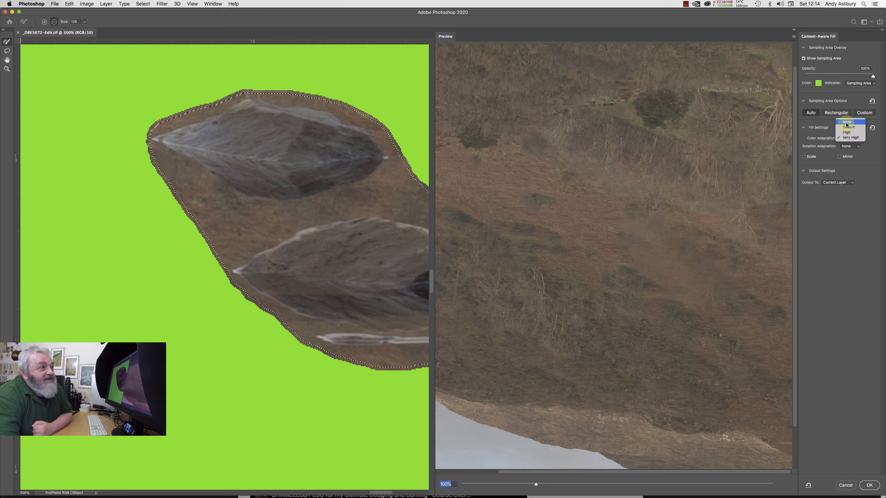
left_click(846, 124)
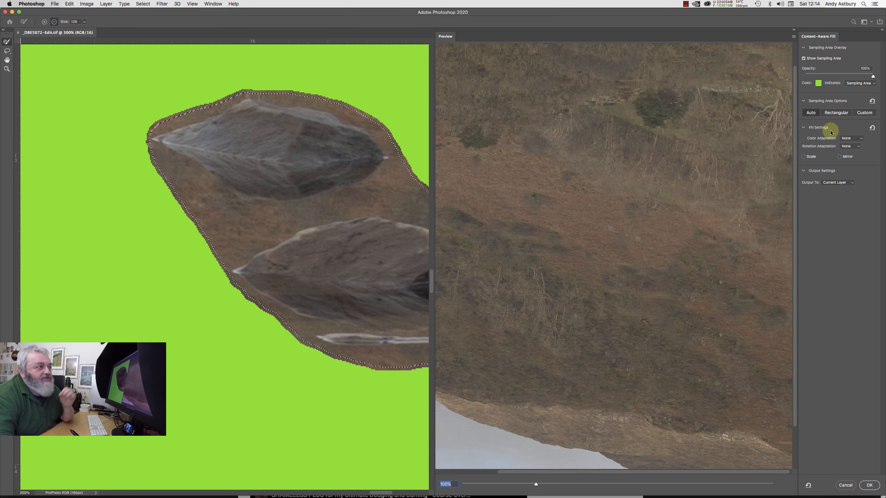
left_click(847, 138)
left_click(846, 143)
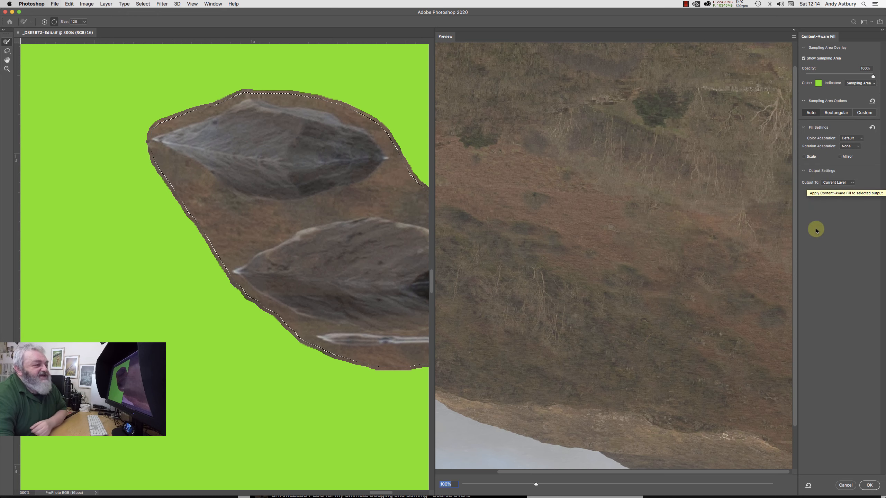
Step: Apply the content-aware fill over the rocks on the current layer and clear the selection
left_click(867, 485)
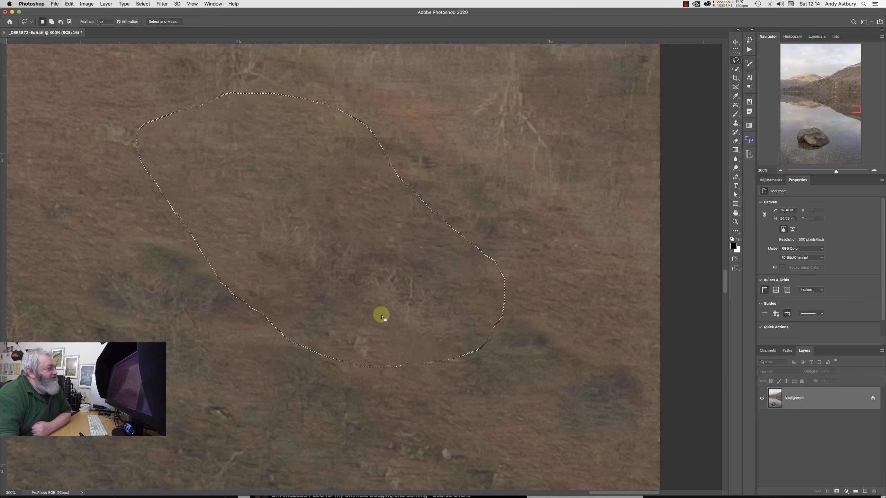
left_click(142, 5)
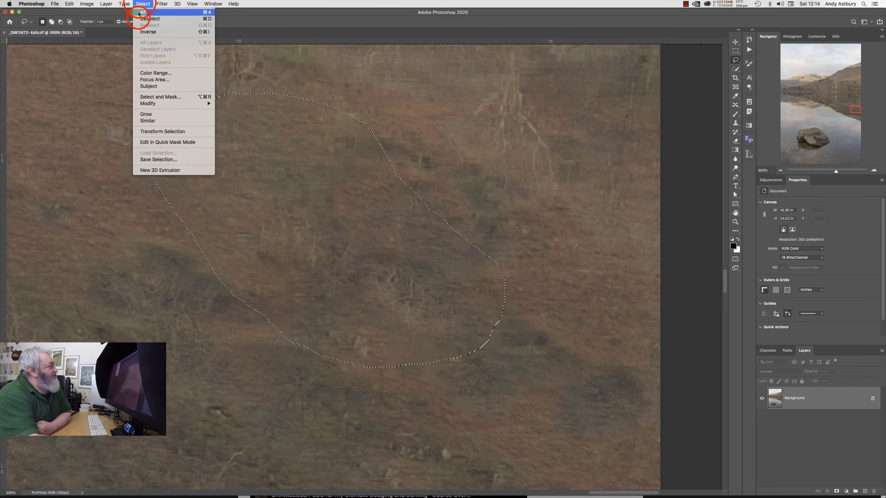
left_click(141, 27)
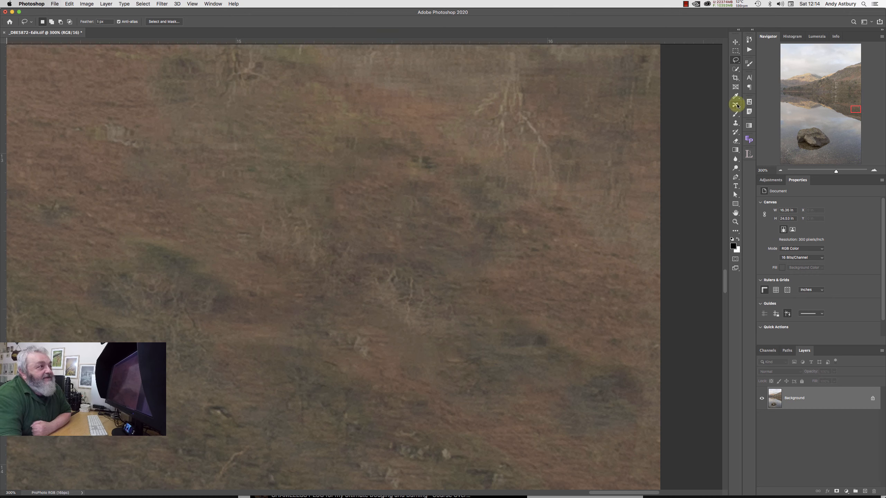
Step: On a new layer, use the Clone Stamp at 67% opacity to cover the pale twig patches in the filled area
left_click(735, 123)
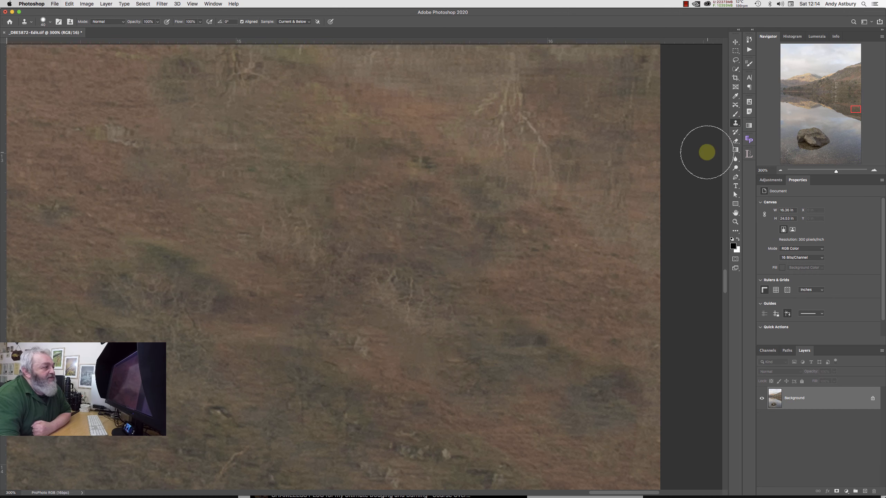
left_click(865, 492)
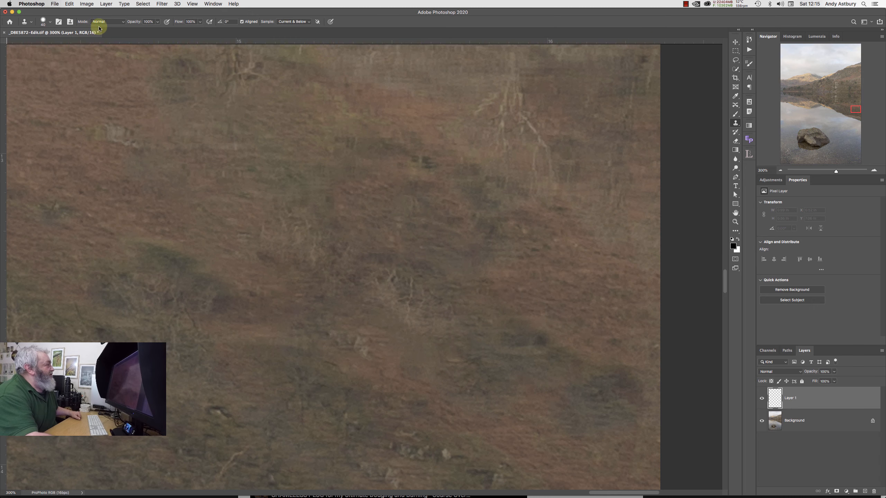
left_click(158, 23)
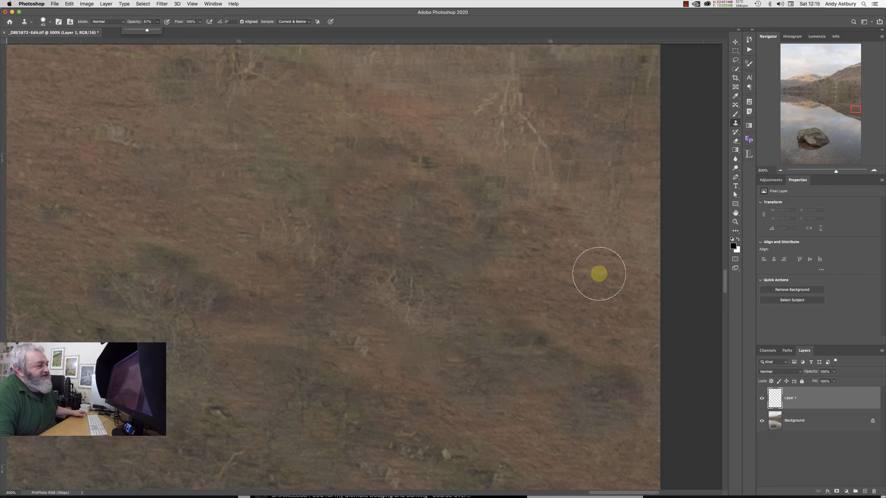
left_click(568, 286, "alt")
left_click(569, 285, "alt")
left_click(433, 297)
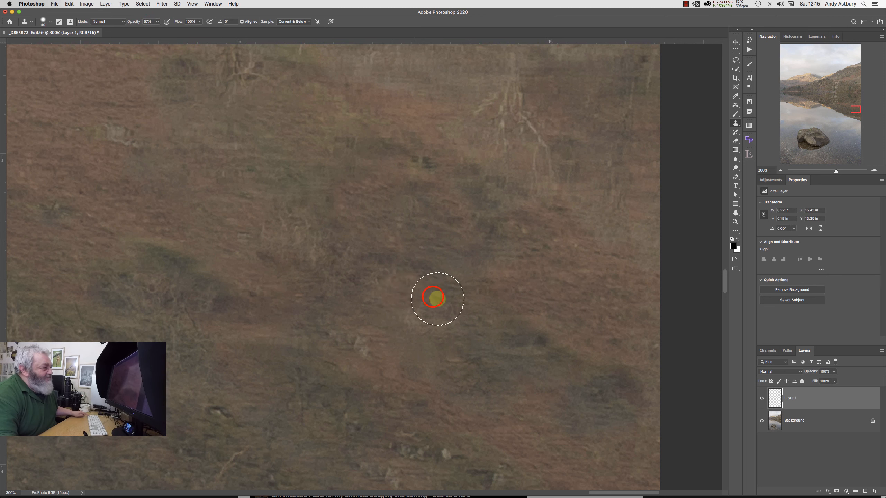
left_click(316, 255)
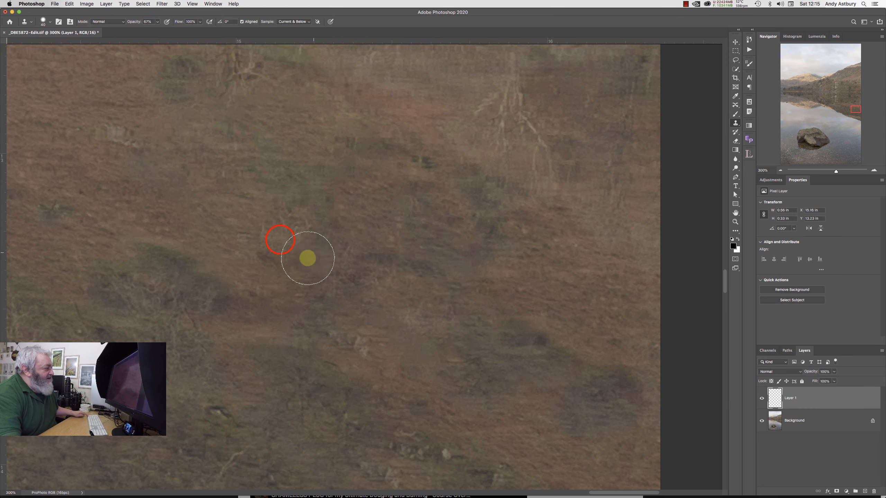
left_click(280, 240)
left_click(355, 258)
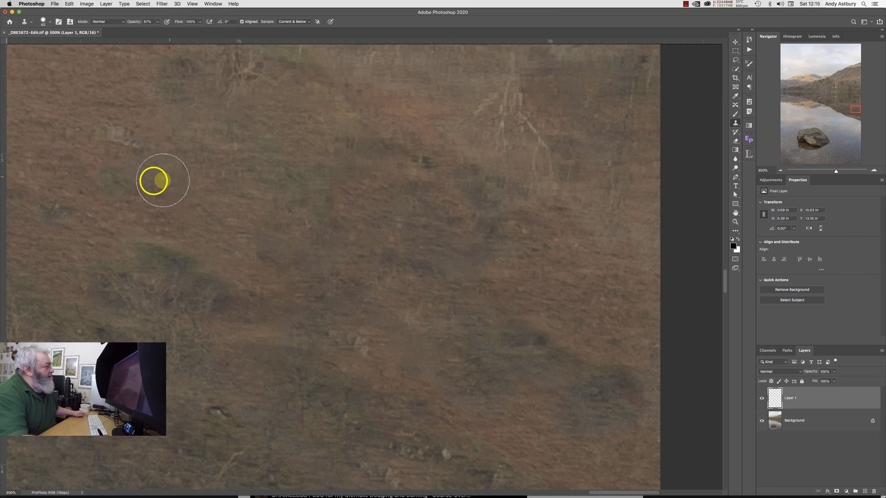
Step: Clone hillside texture over the dark green patches in the filled area, and flatten the image
left_click(153, 181, "alt")
left_click(300, 176)
left_click(289, 177)
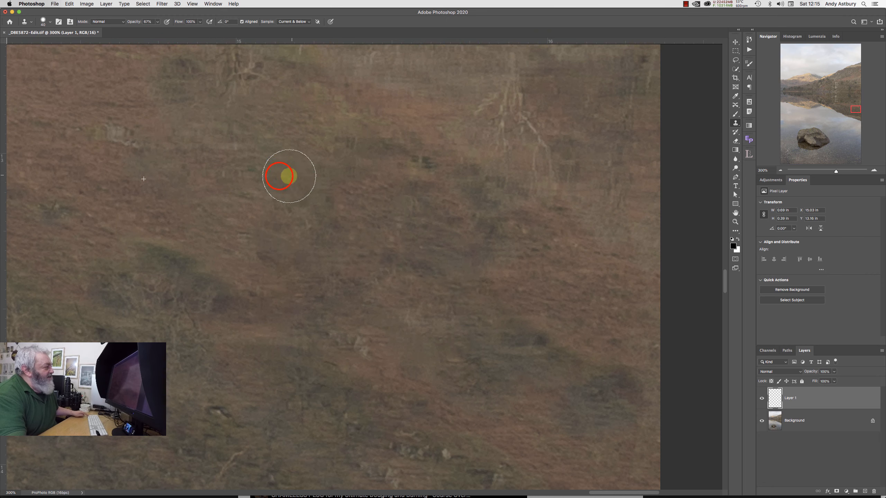
left_click(279, 176)
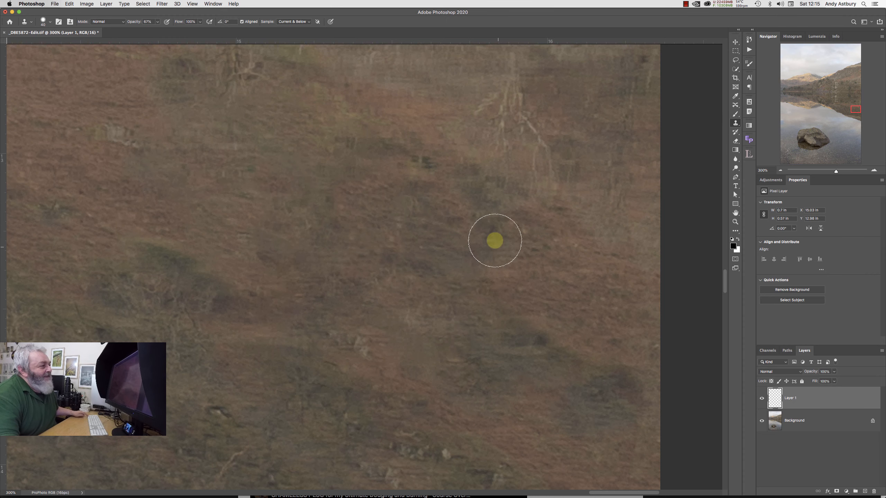
left_click_drag(484, 235, 472, 236)
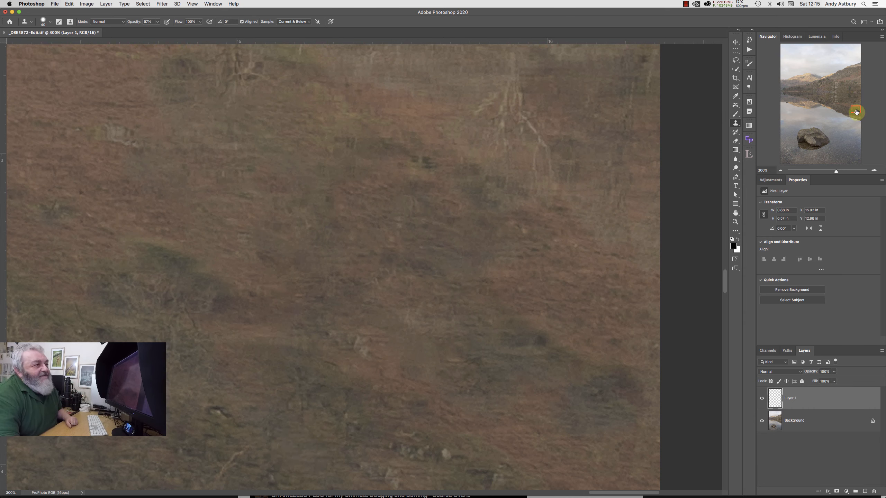
left_click(105, 4)
left_click(134, 274)
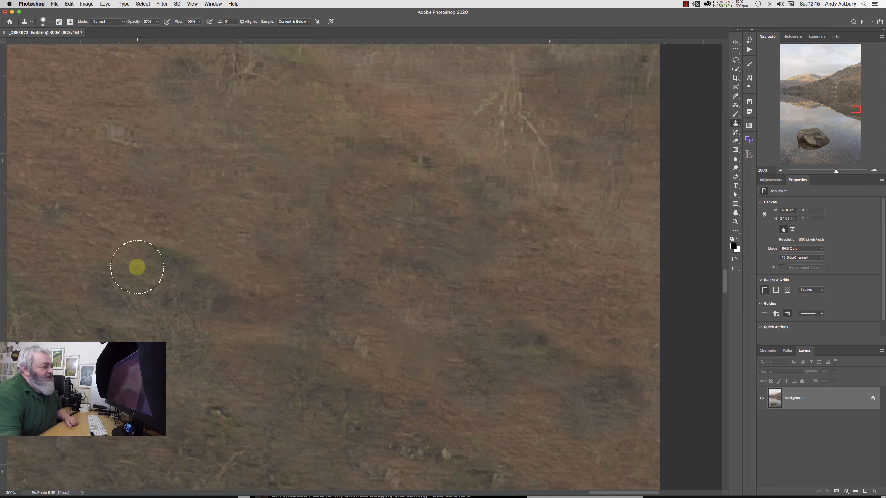
Step: Compare the small rock on the reflected ridgeline with the matching stretch of the real ridge above
left_click(854, 107)
left_click_drag(853, 107, 786, 105)
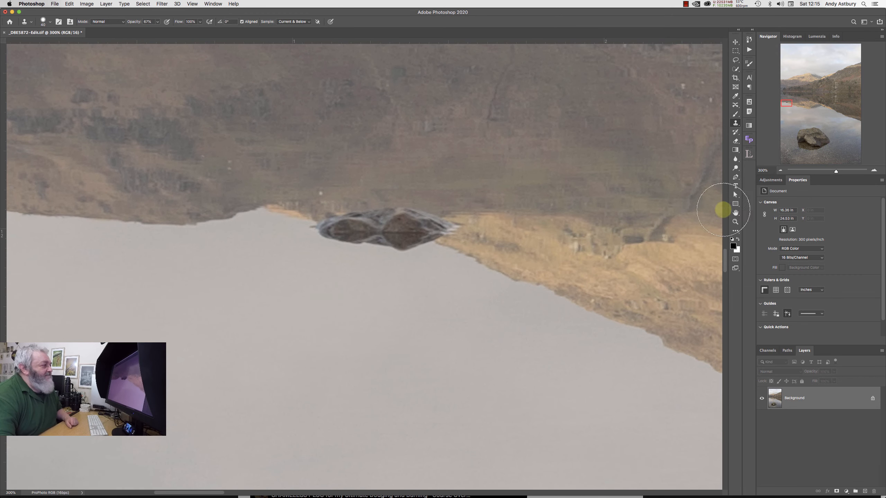
left_click(433, 231)
key("super+z")
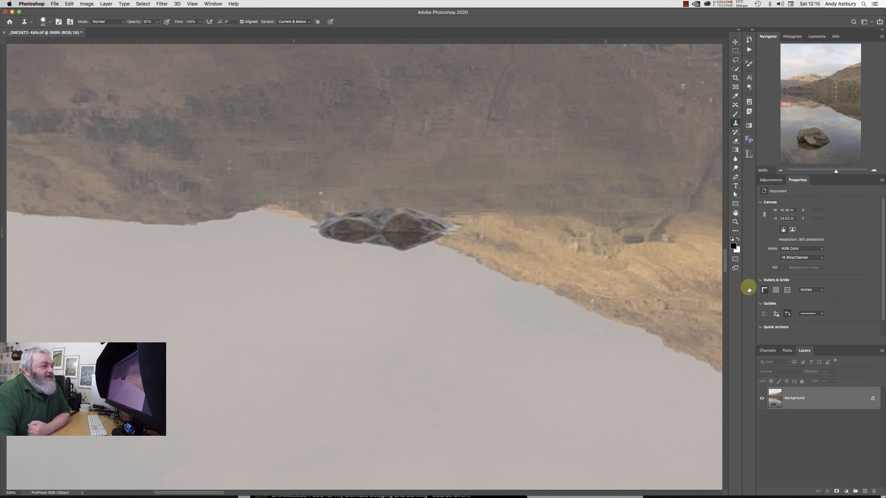
left_click(735, 42)
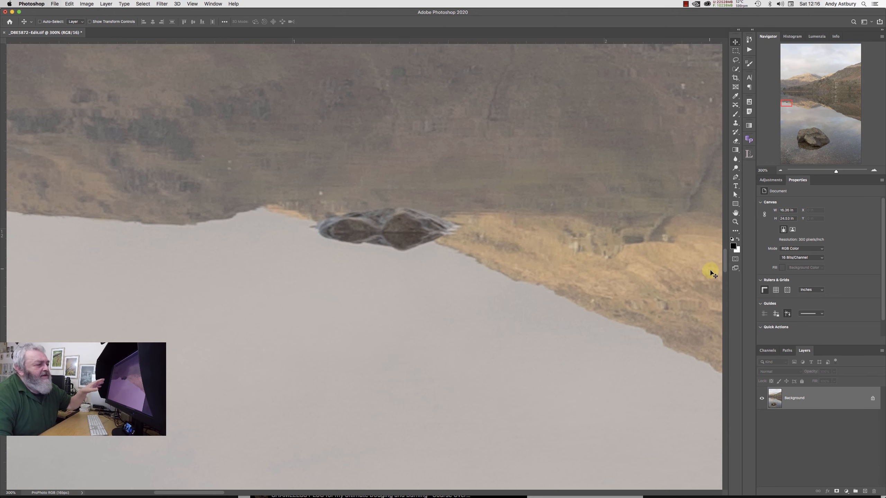
scroll(719, 258, "up", 10)
scroll(718, 235, "up", 10)
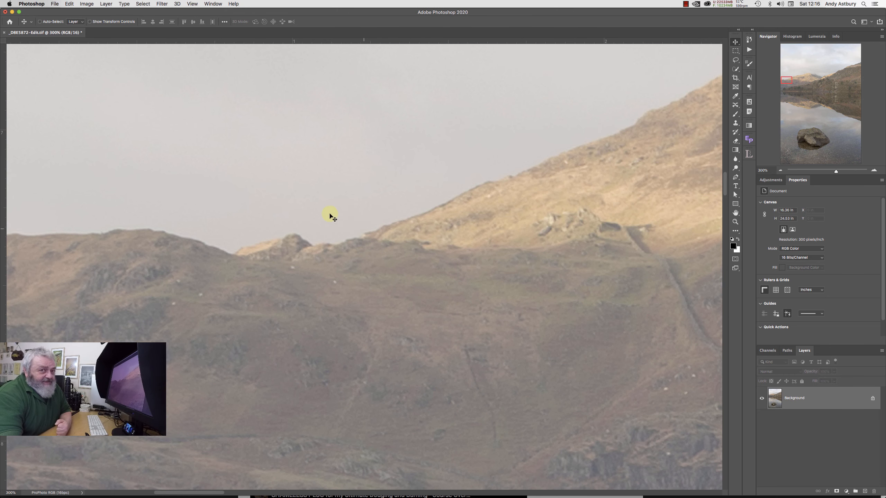
left_click_drag(726, 188, 706, 254)
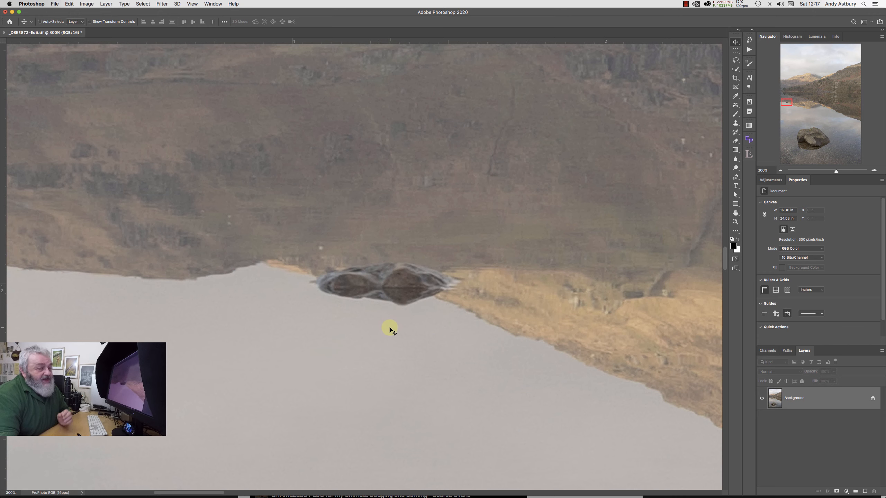
Step: Lasso the small rock on the reflected ridgeline, remove it with Content-Aware Fill at Default color adaptation, and deselect
left_click(734, 62)
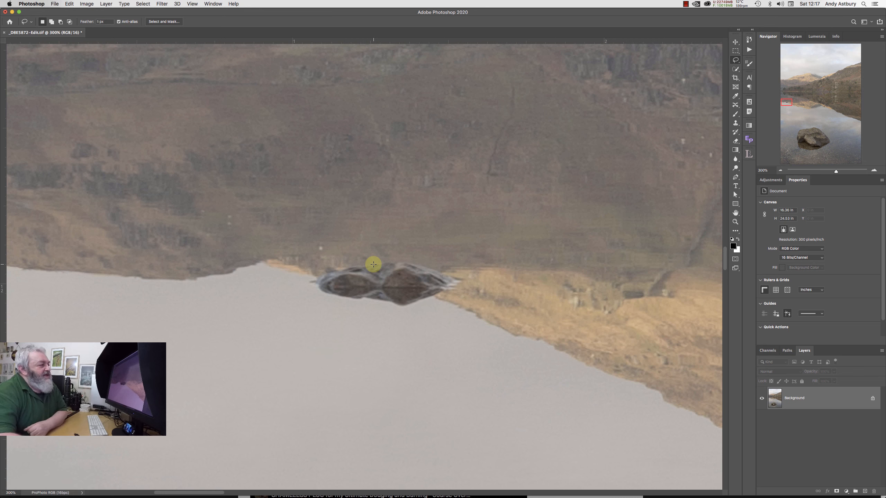
mouse_move(395, 258)
left_mouse_down()
mouse_move(341, 261)
mouse_move(310, 277)
mouse_move(306, 290)
mouse_move(367, 311)
mouse_move(411, 316)
mouse_move(449, 307)
mouse_move(469, 273)
mouse_move(394, 253)
left_mouse_up()
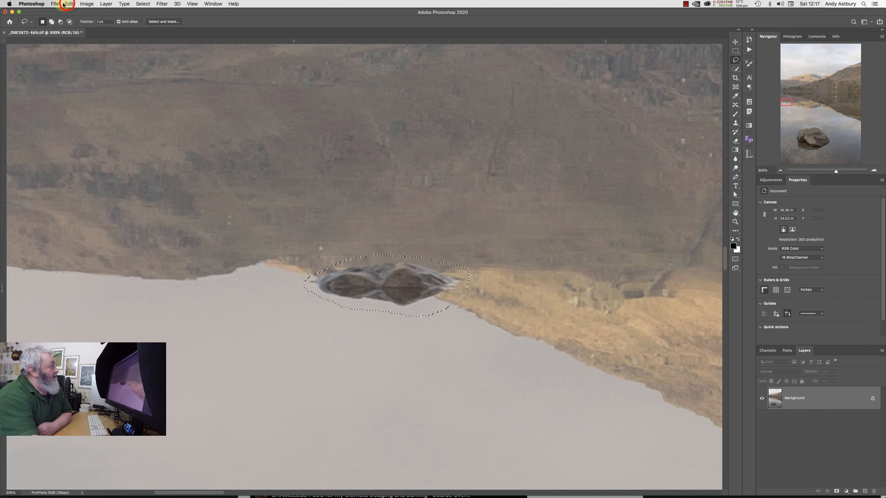
left_click(69, 4)
left_click(82, 128)
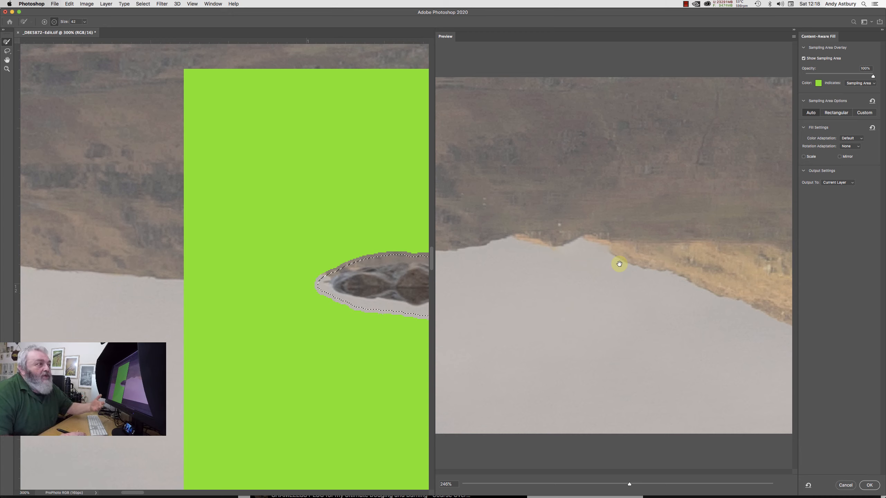
left_click(868, 485)
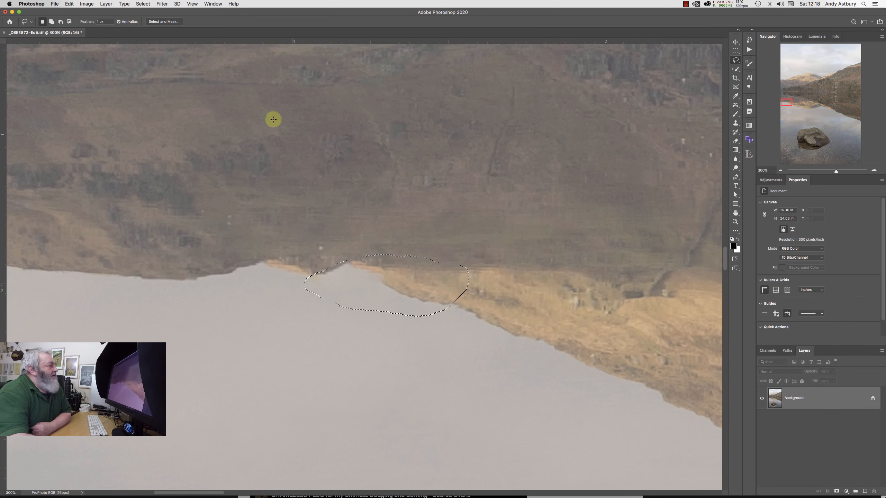
left_click(143, 4)
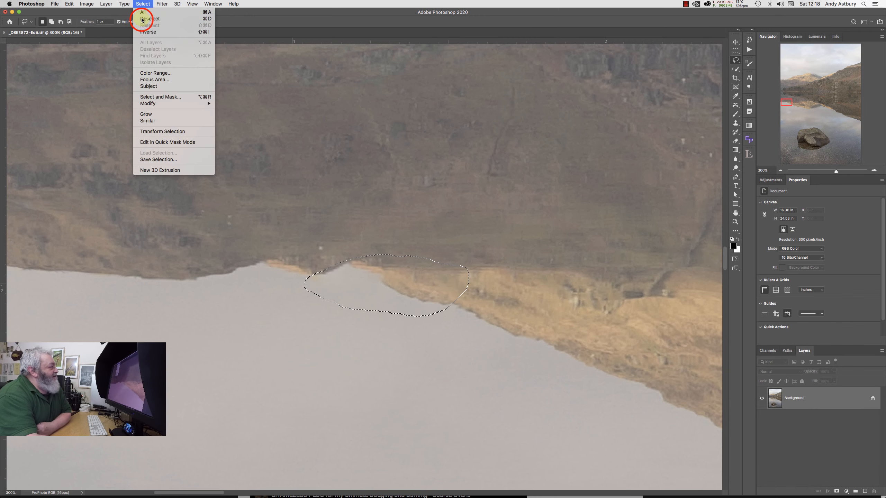
left_click(149, 20)
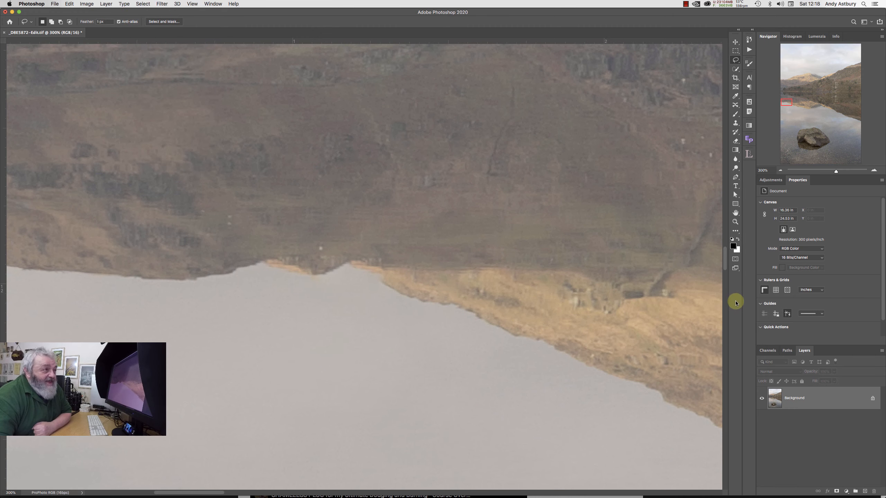
Step: Lasso the dip and small peak on the real ridgeline, copy it to a new layer, and check the copied patch in isolation
left_click_drag(790, 99, 786, 76)
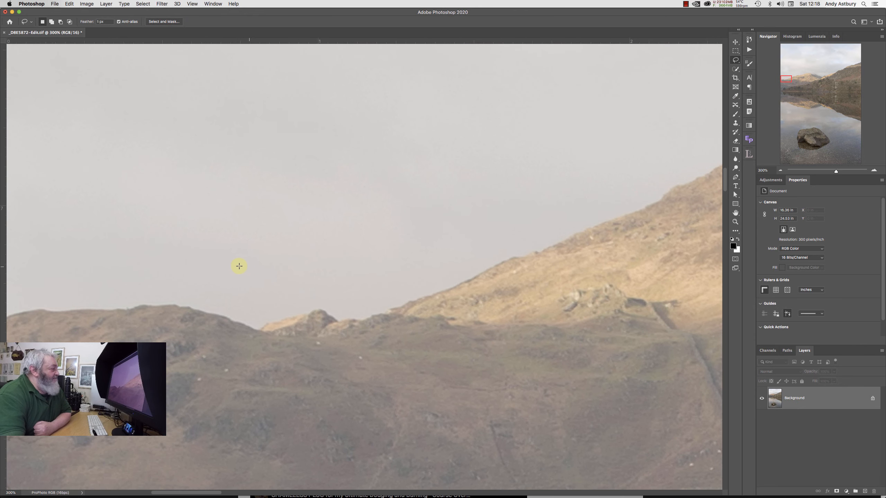
mouse_move(236, 269)
left_mouse_down()
mouse_move(215, 269)
mouse_move(174, 291)
mouse_move(168, 322)
mouse_move(196, 345)
mouse_move(257, 360)
mouse_move(390, 341)
mouse_move(428, 322)
mouse_move(443, 296)
left_mouse_up()
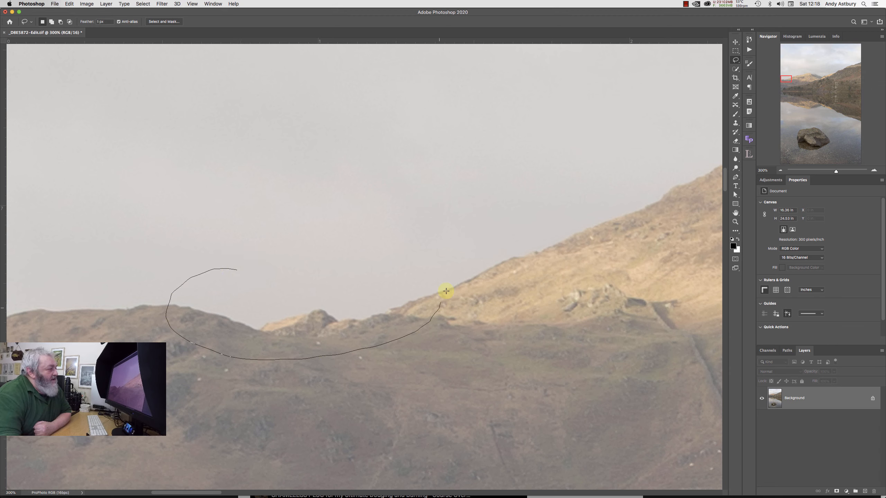
left_click_drag(232, 276, 230, 277)
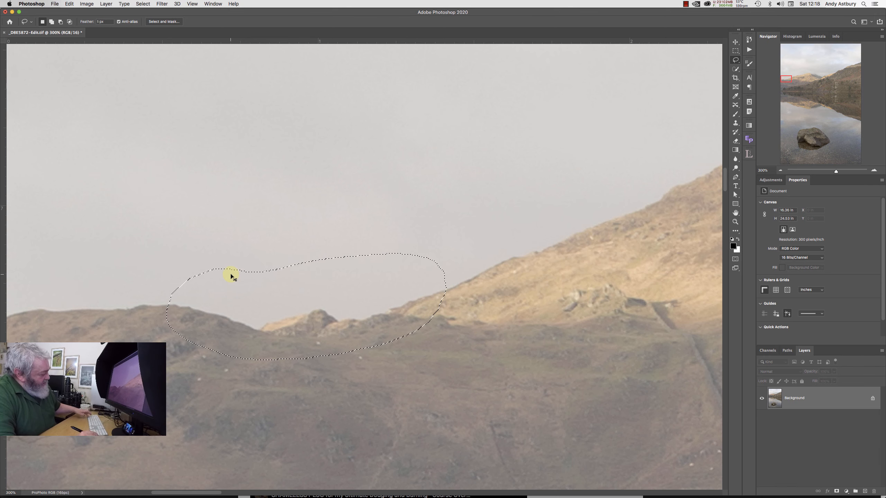
key("ctrl+j")
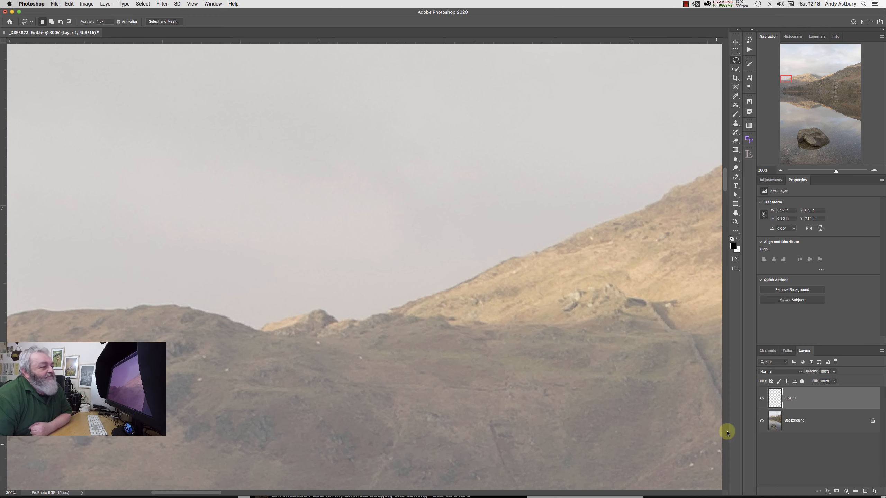
left_click(761, 421)
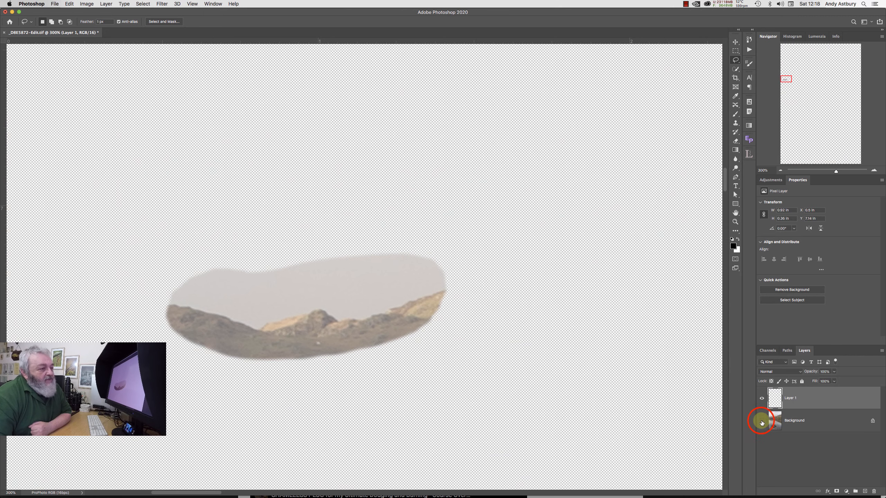
left_click(761, 421)
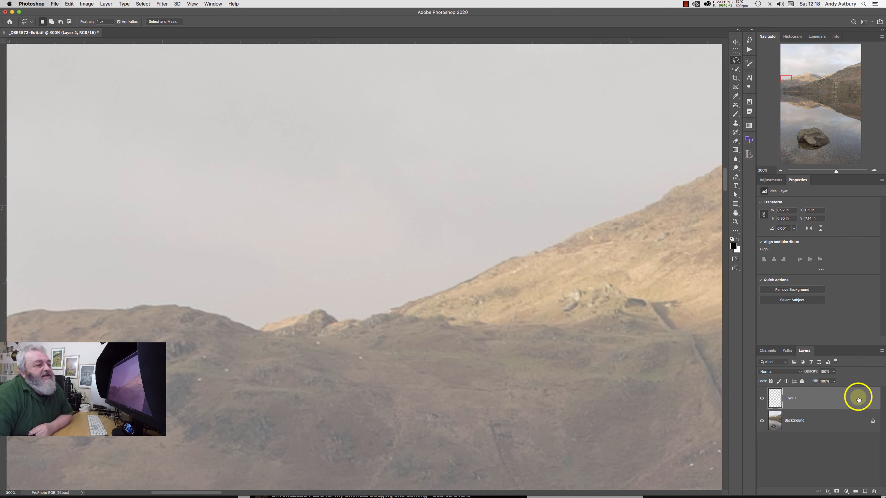
Step: Convert the copied ridge patch to a smart object and flip it vertically
right_click(848, 403)
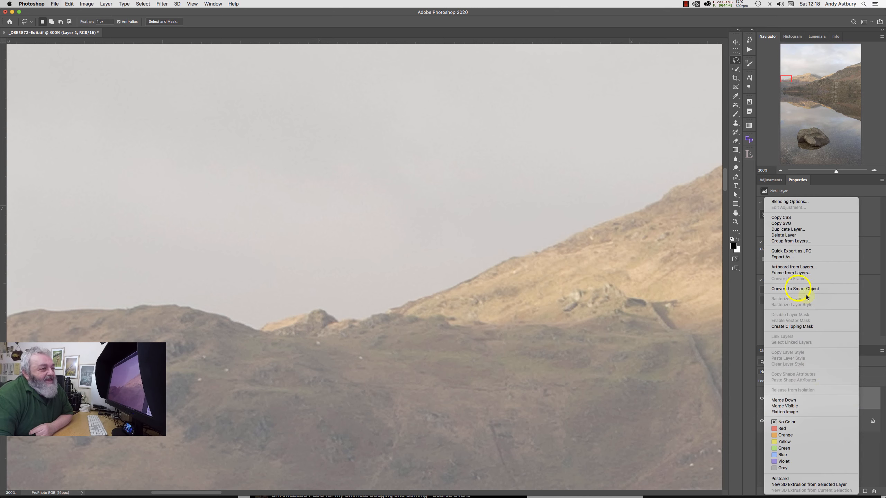
left_click(794, 289)
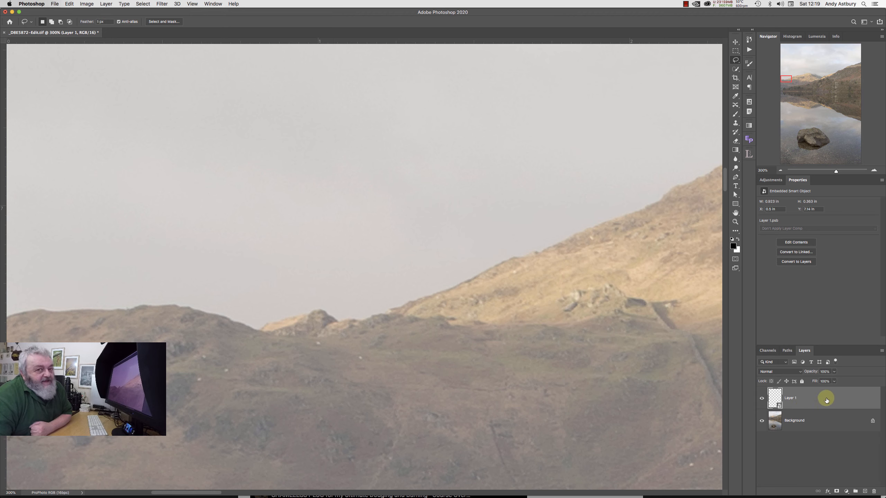
left_click(68, 4)
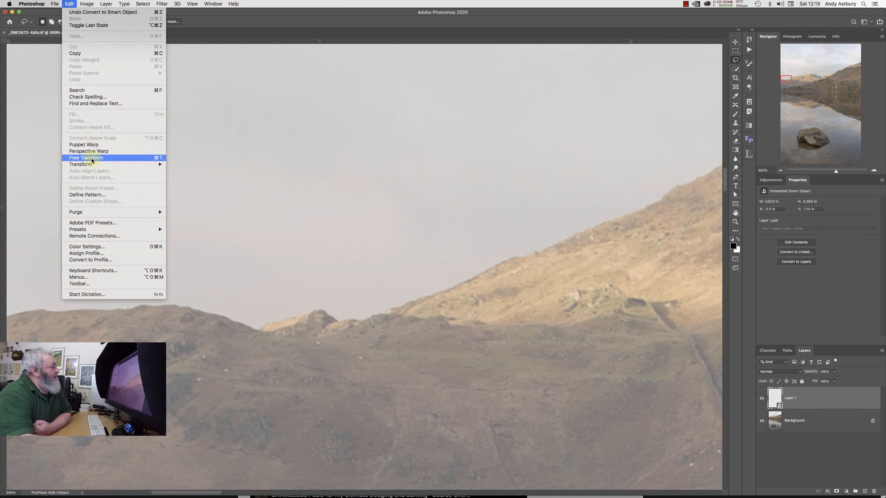
mouse_move(91, 166)
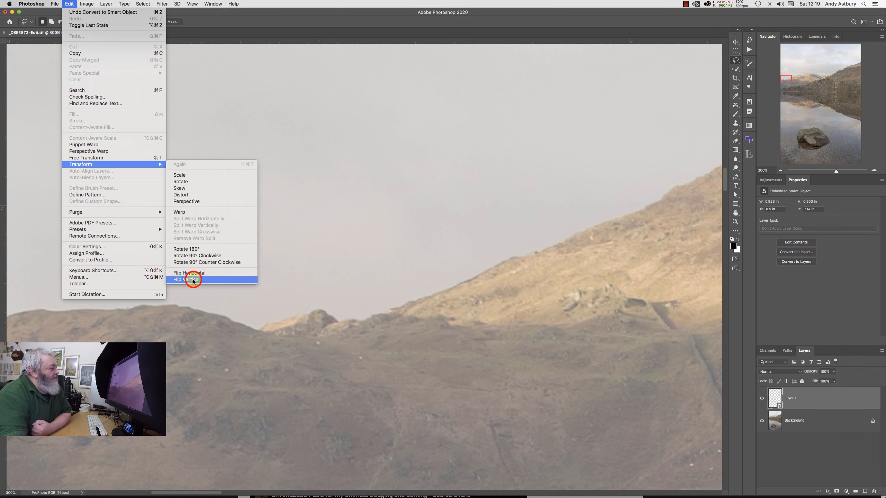
left_click(188, 279)
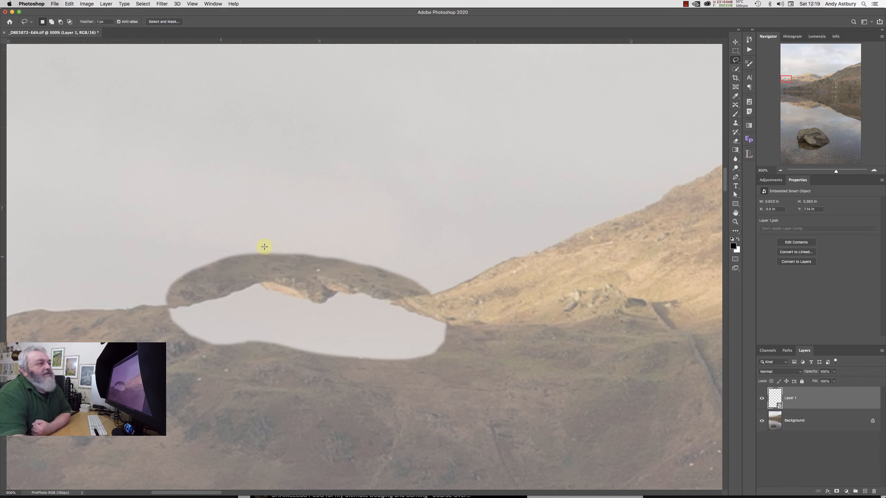
Step: Move the flipped ridge patch down onto the matching stretch of the reflected ridgeline in the lake
double_click(736, 213)
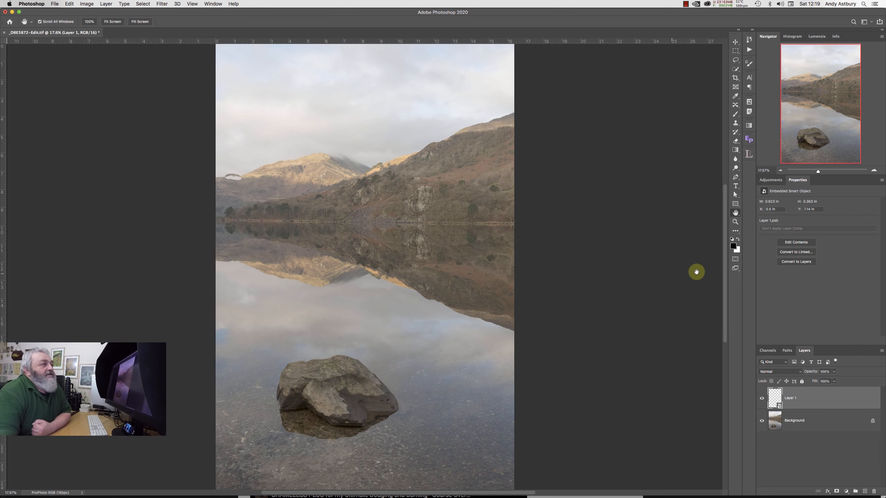
left_click(735, 42)
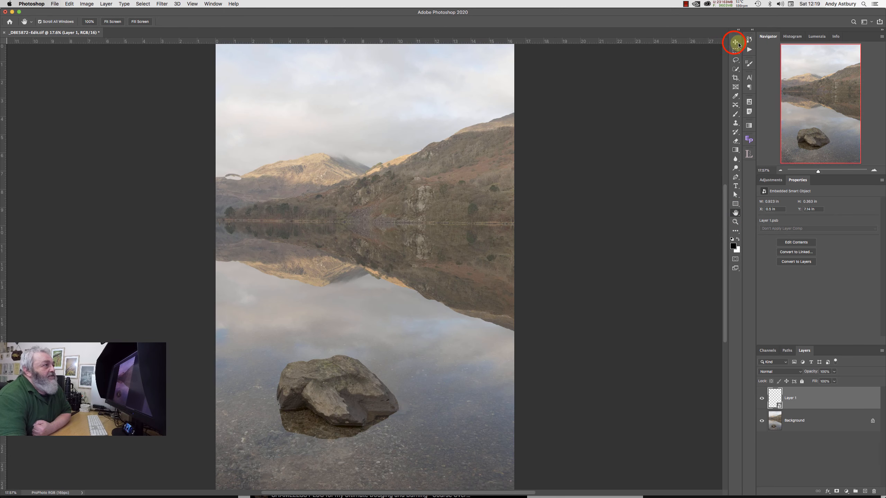
left_click_drag(229, 176, 238, 267)
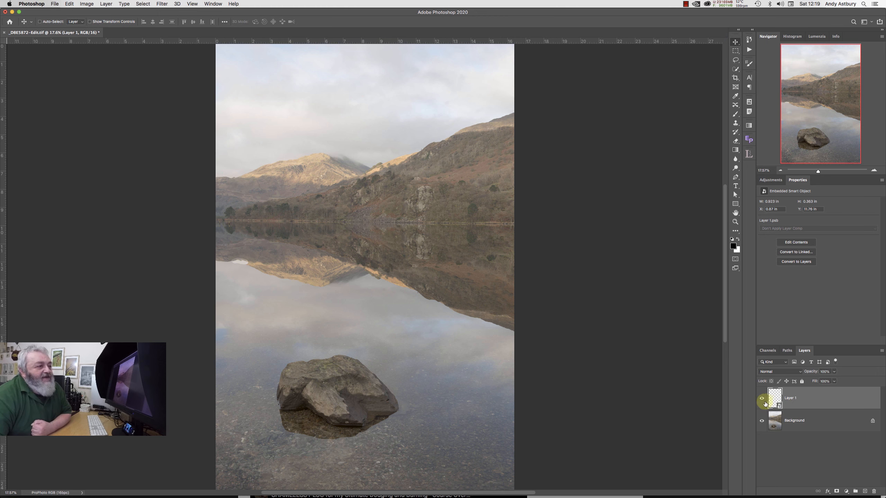
Step: Lower the patch layer's opacity to 53% and align its small peak and skyline with the reflected ridgeline beneath
left_click(734, 223)
double_click(735, 222)
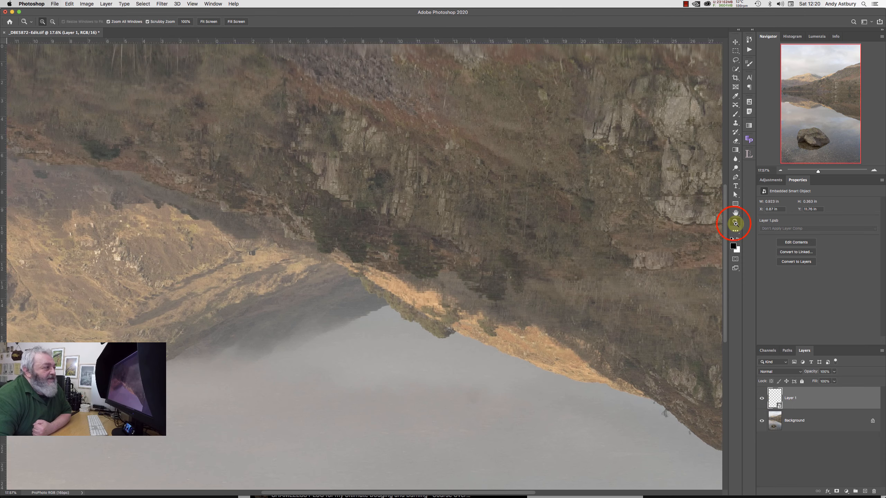
left_click_drag(816, 103, 778, 106)
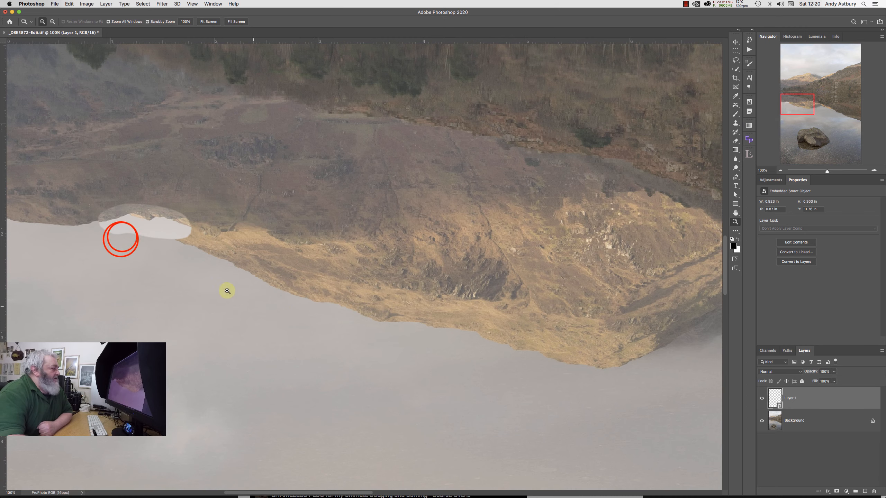
left_click(122, 240)
left_click(121, 240)
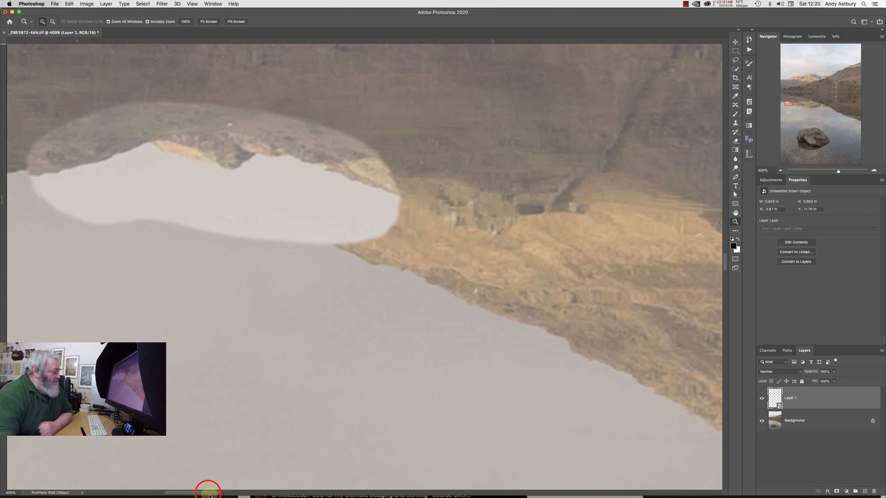
left_click_drag(208, 493, 193, 492)
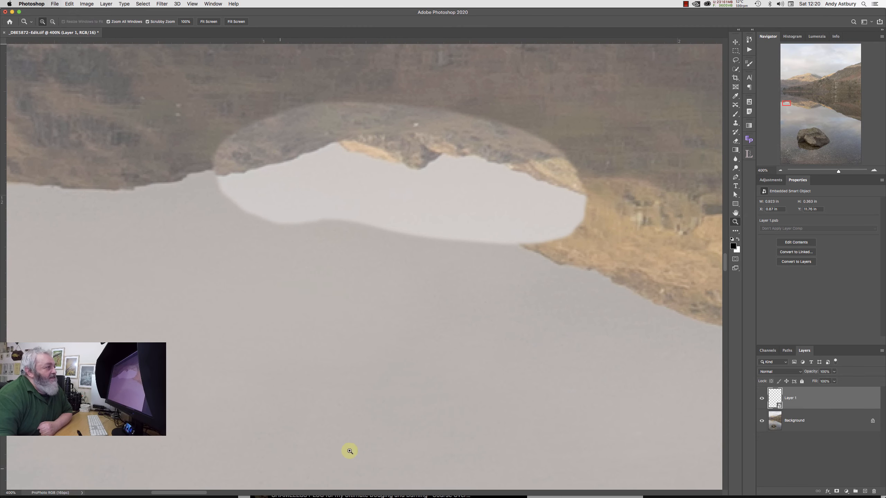
left_click(736, 42)
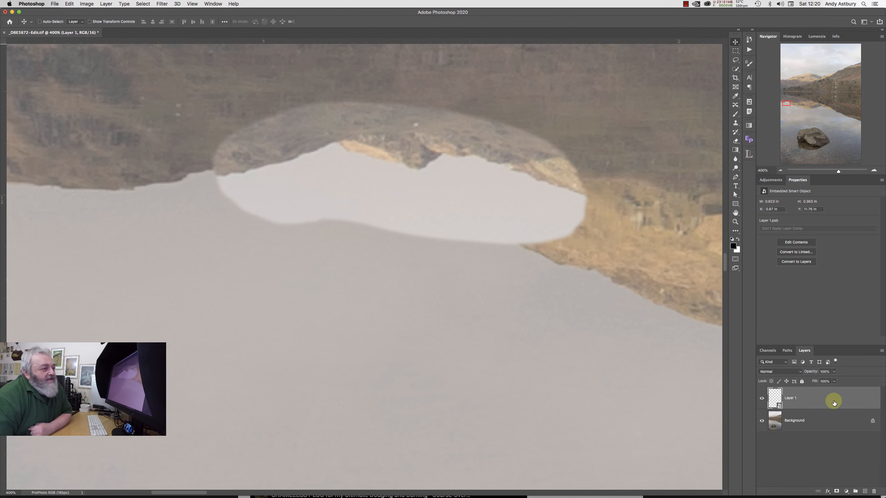
left_click(834, 372)
left_click_drag(834, 380, 819, 381)
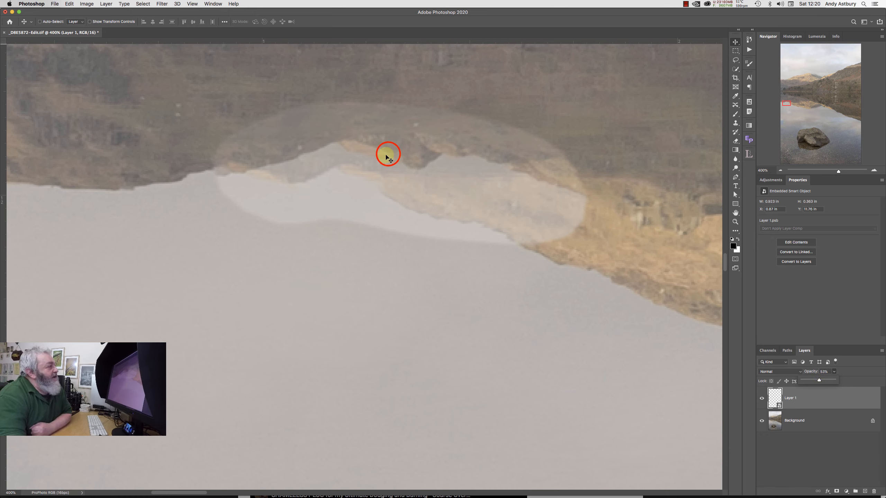
left_click_drag(390, 153, 268, 267)
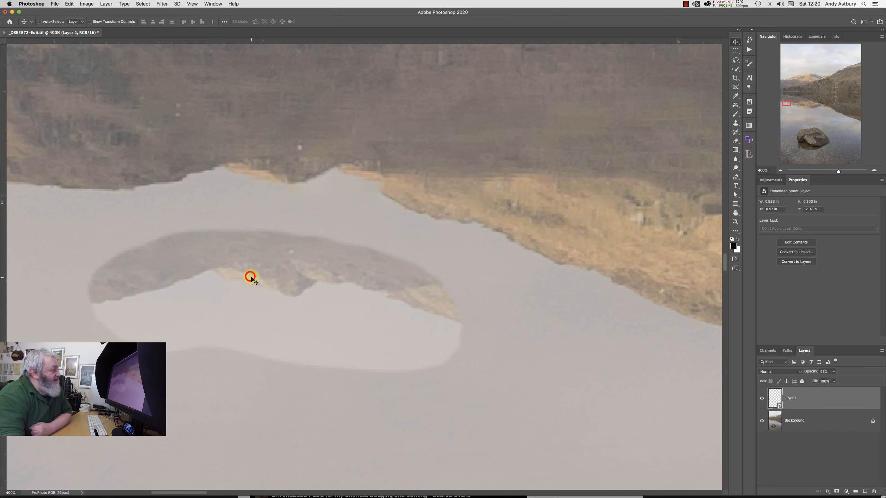
left_click_drag(252, 275, 253, 180)
left_click(256, 186)
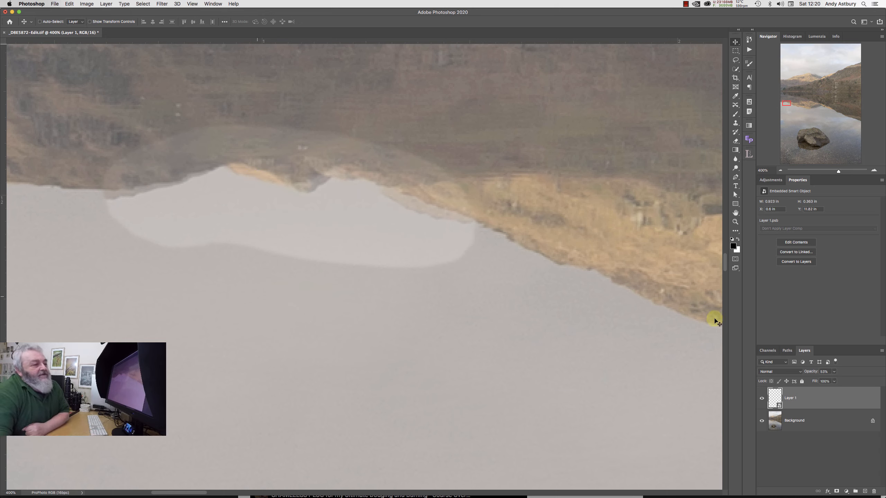
Step: Restore the patch layer's opacity to 100% and add a Levels adjustment clipped to it
left_click(834, 372)
left_click_drag(833, 381, 864, 379)
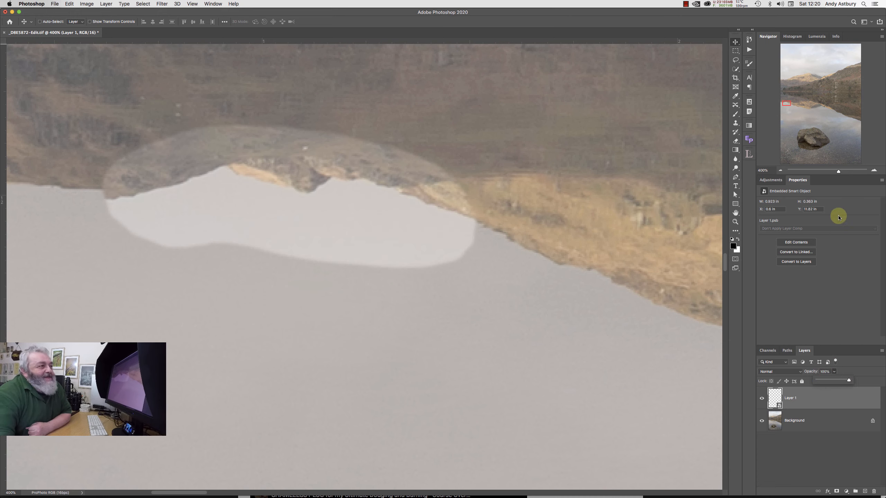
left_click(771, 181)
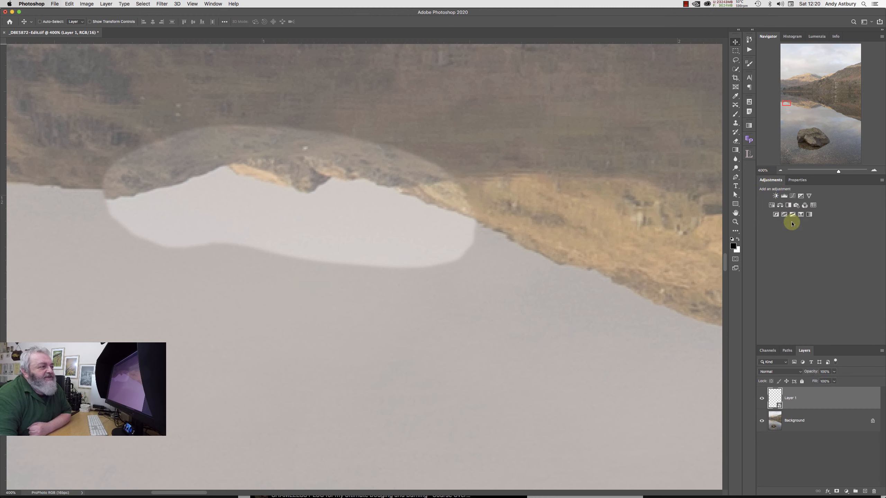
left_click(783, 197)
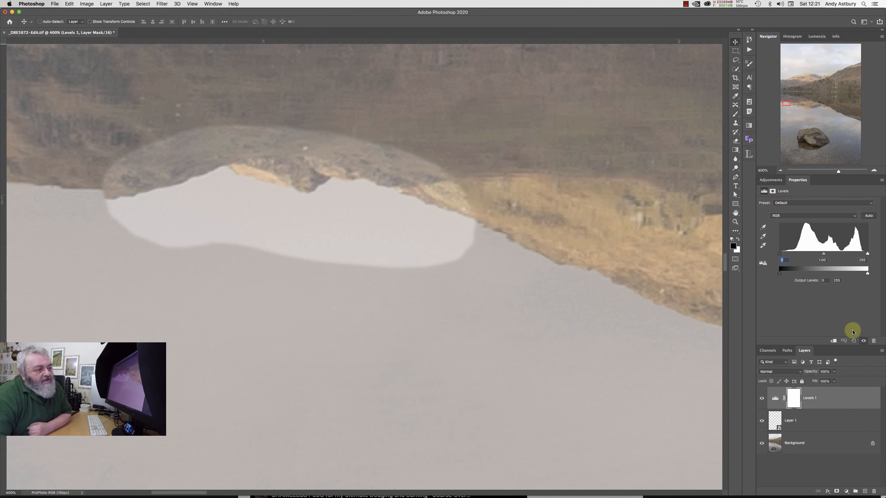
left_click(832, 342)
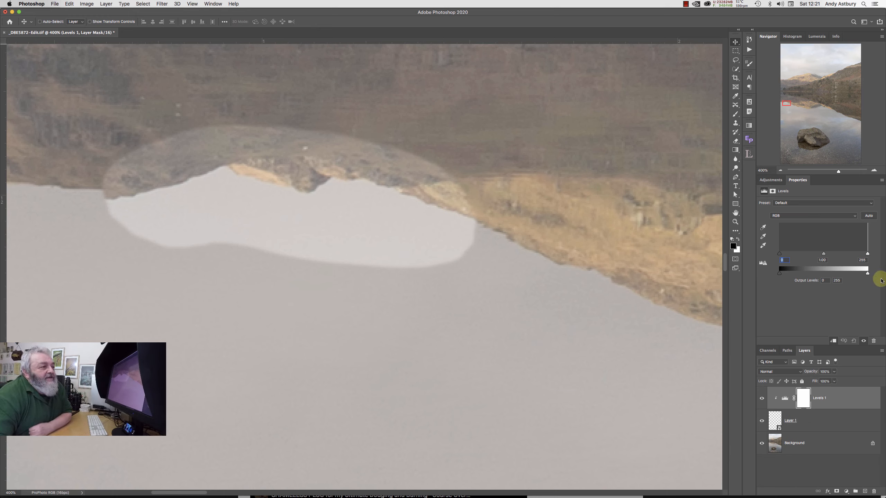
Step: Match the patch to the reflection with Levels input white 243, midtone 0.94 and output white 210, and compare with the patch hidden
left_click(865, 257)
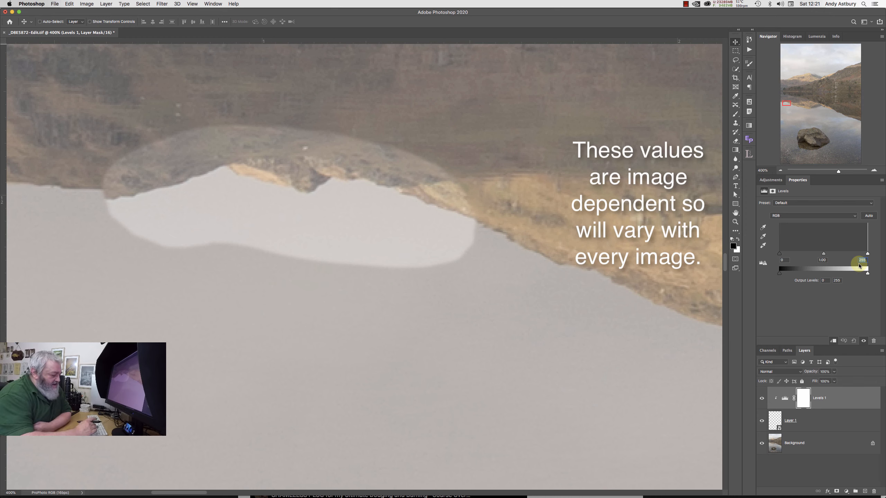
type("24")
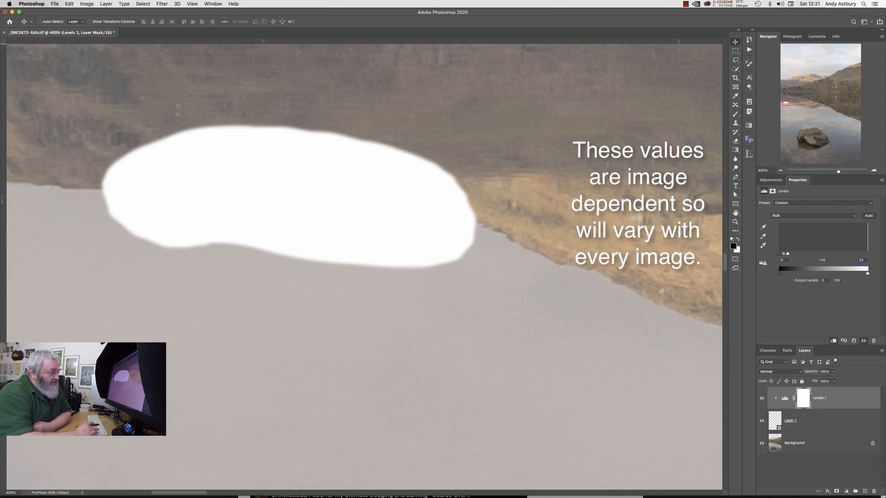
type("3")
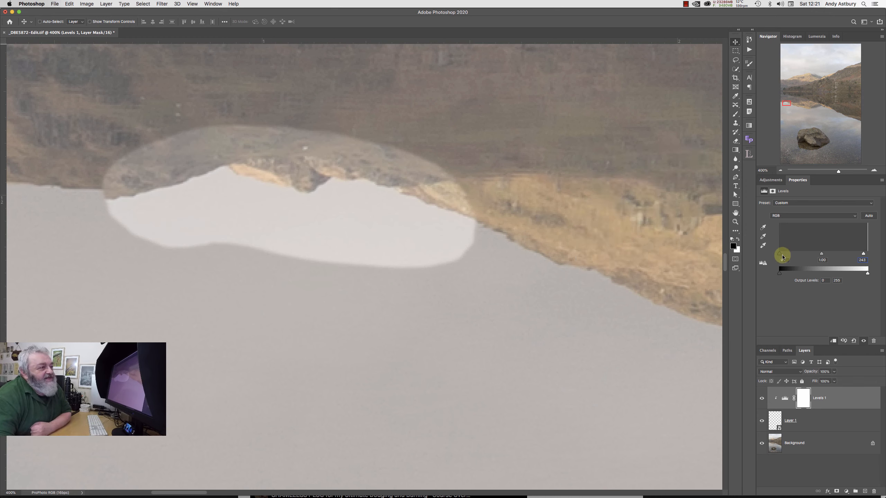
left_click(823, 260)
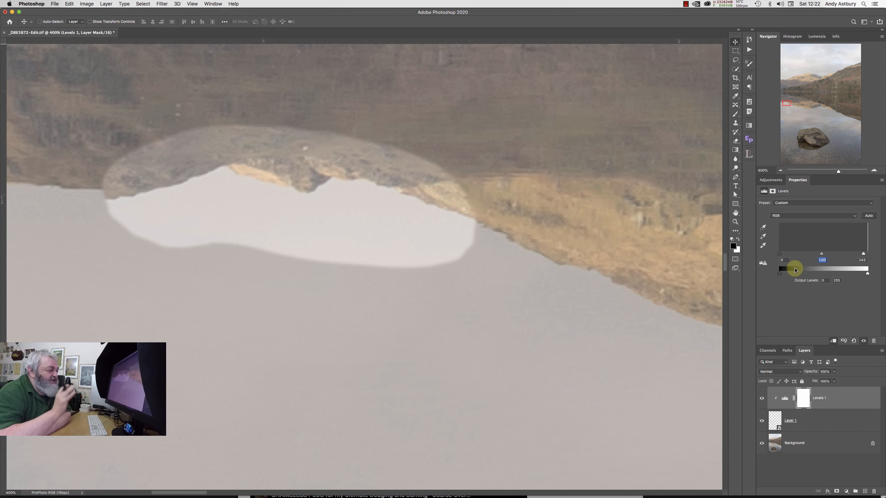
type("0.94")
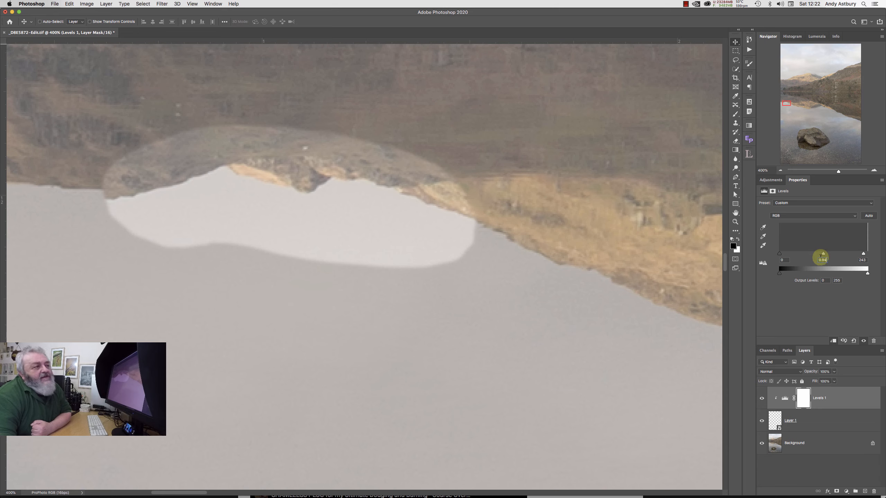
left_click(839, 281)
double_click(837, 280)
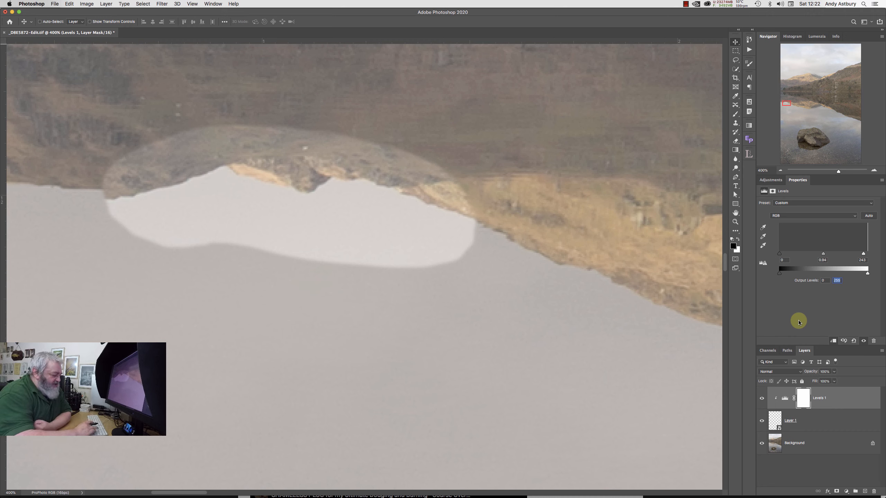
type("210")
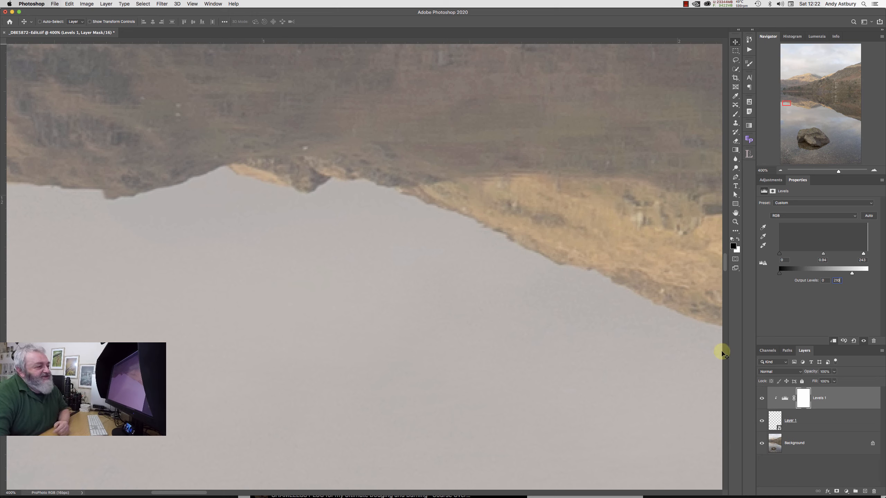
left_click(762, 421)
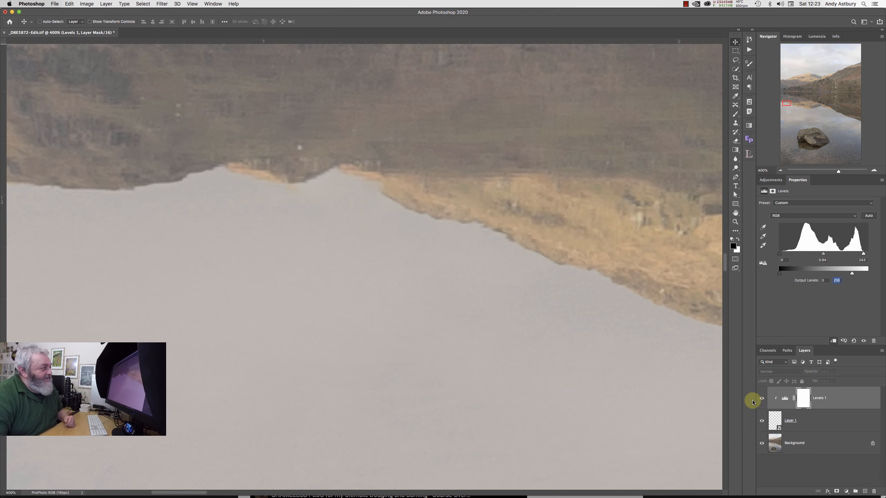
left_click(758, 399)
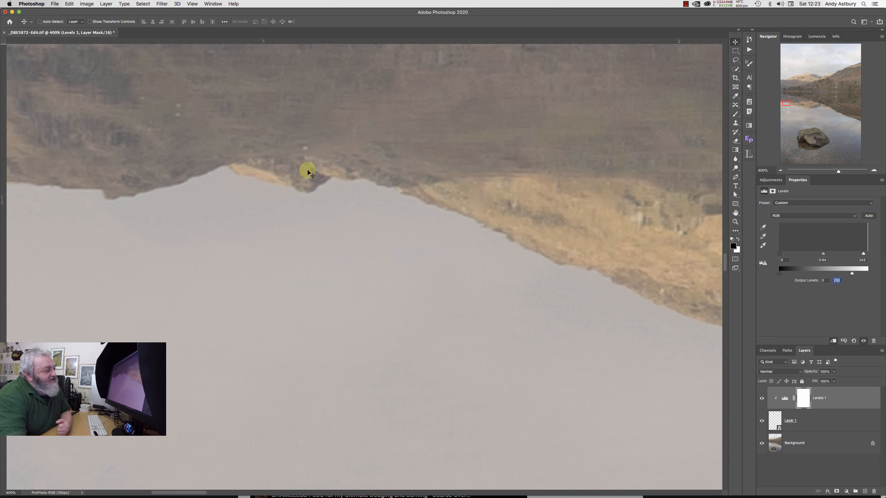
Step: Compare the reflected ridgeline with and without the patch by toggling the visibility of the patch layer and its Levels adjustment
left_click(760, 419)
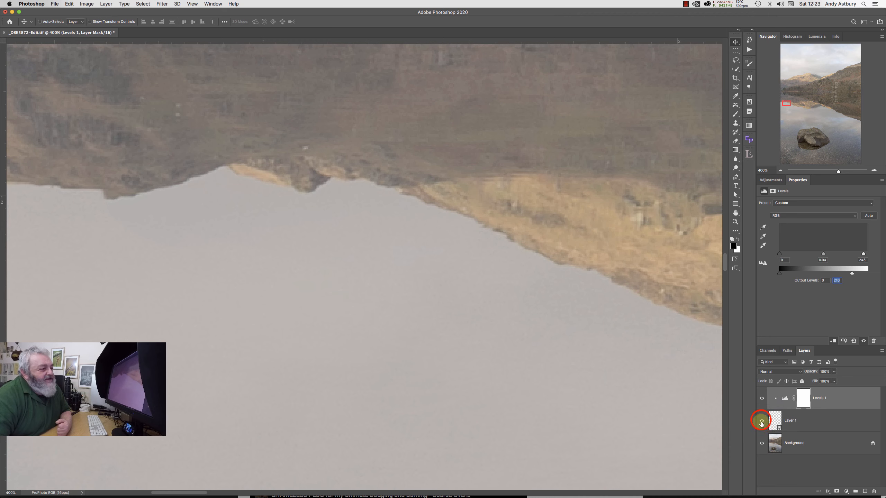
left_click(758, 400)
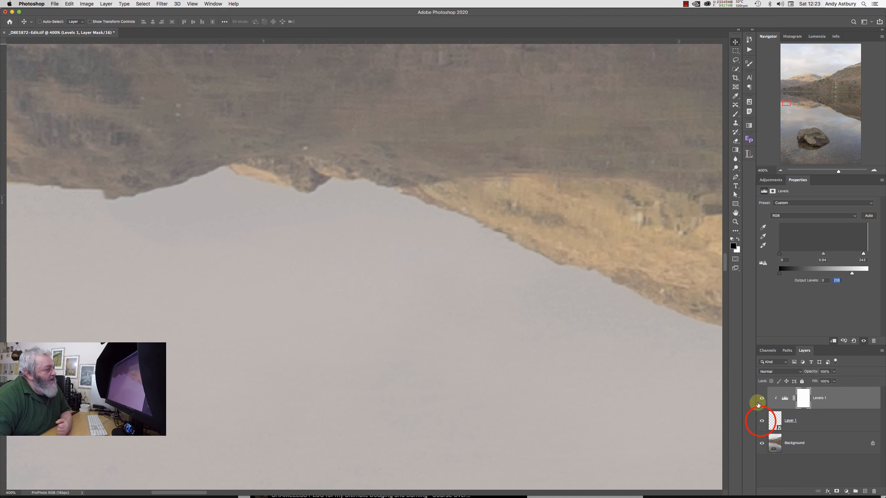
left_click(760, 420)
left_click(760, 400)
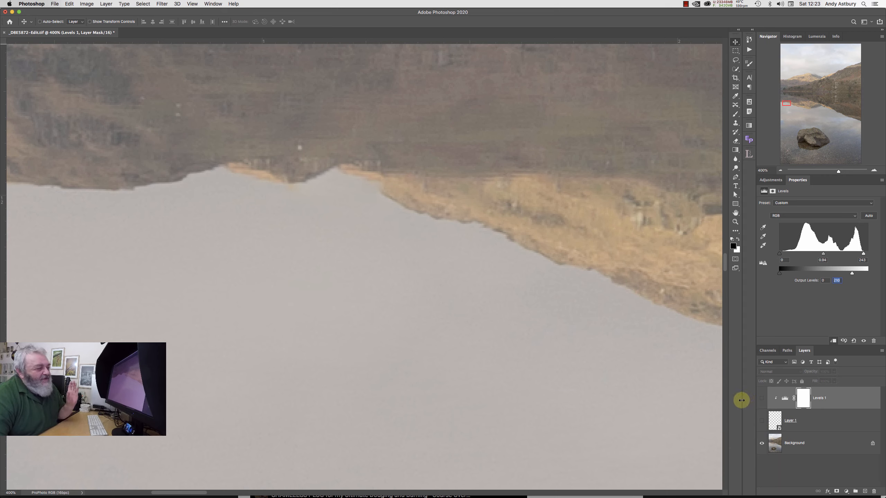
left_click(760, 420)
left_click(759, 401)
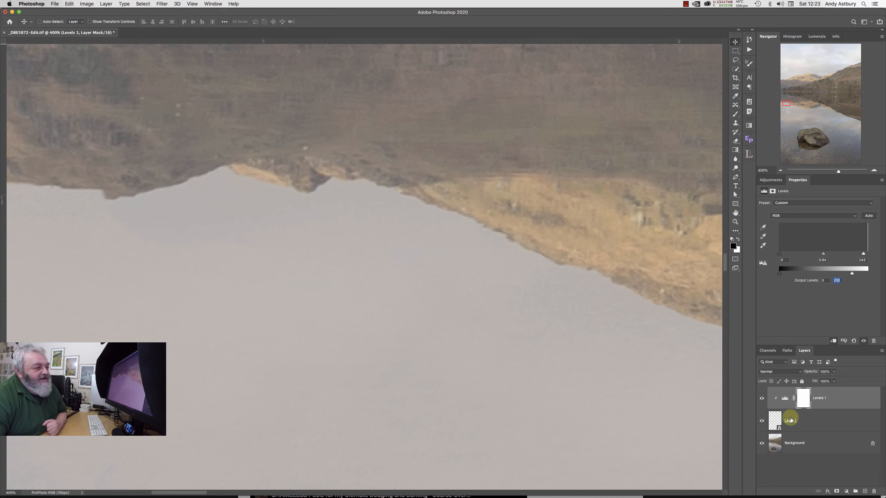
Step: Start a Puppet Warp on the patch layer and pin the mesh around the central notch and the small peaks on either side
left_click(772, 423)
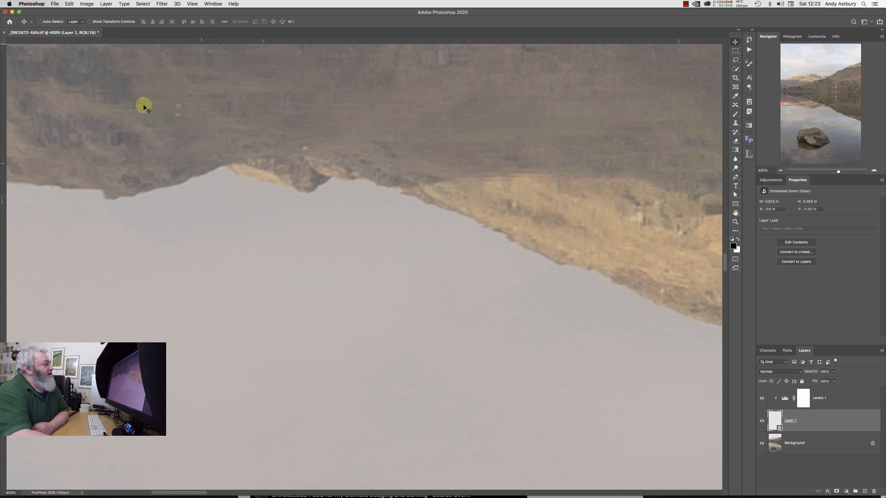
left_click(53, 8)
mouse_move(70, 3)
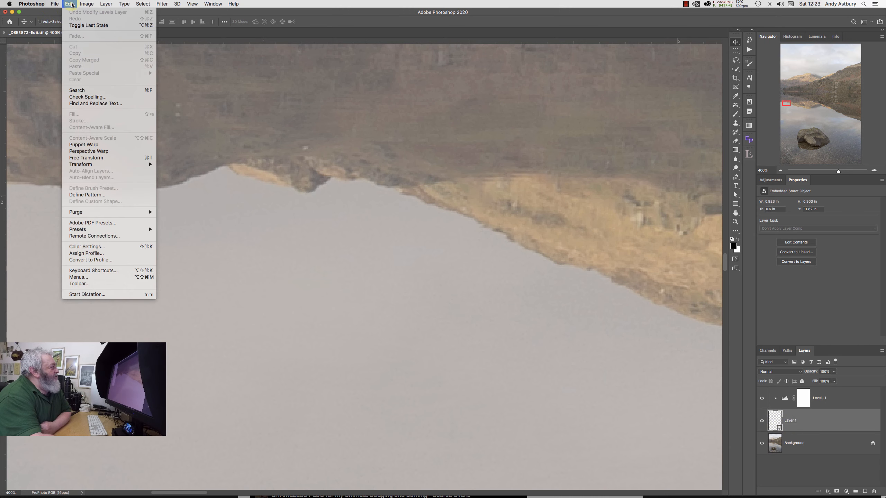
left_click(88, 143)
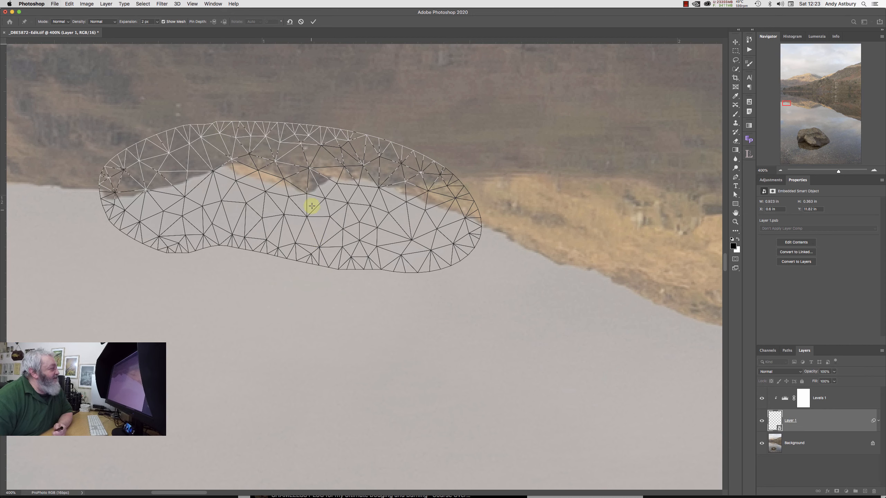
left_click(306, 194)
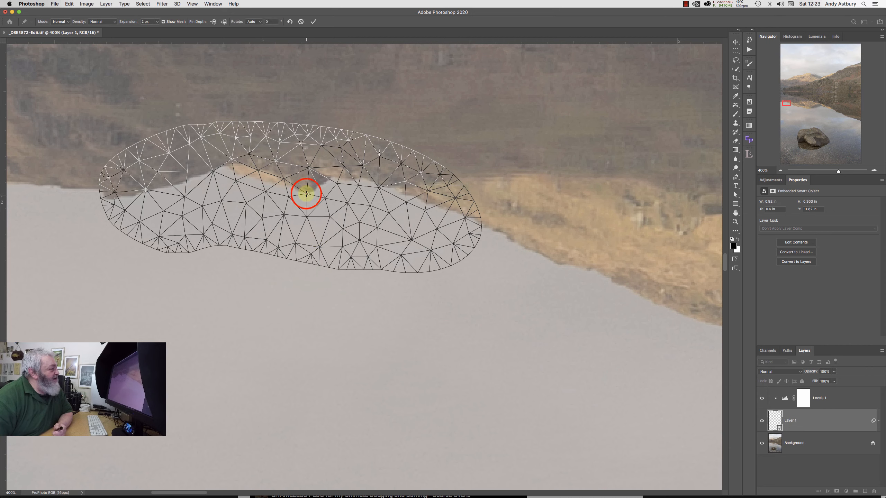
left_click(310, 167)
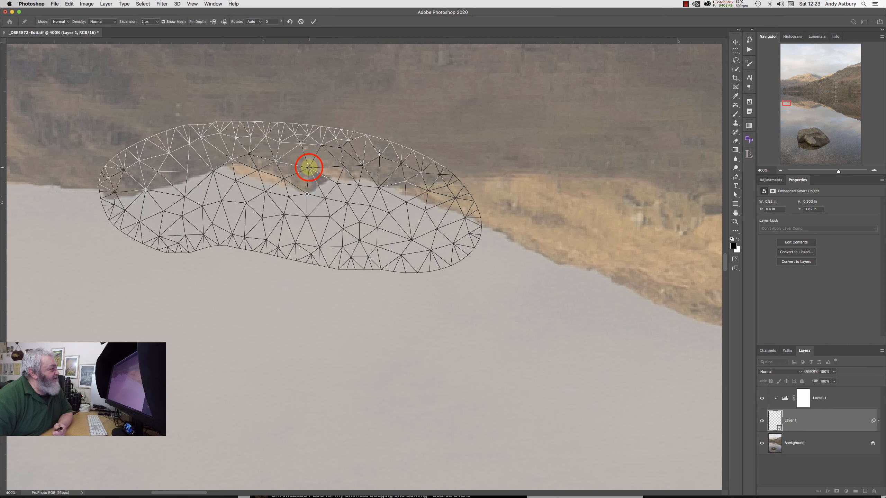
left_click(300, 143)
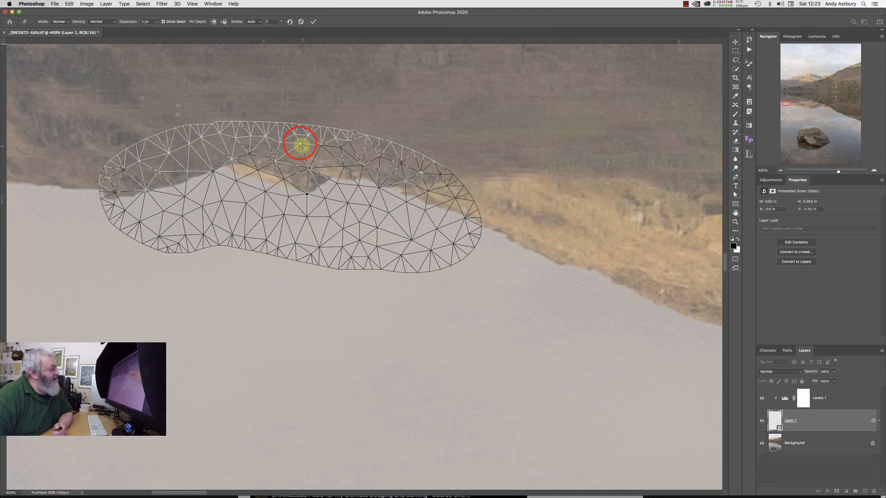
left_click(275, 161)
left_click(231, 159)
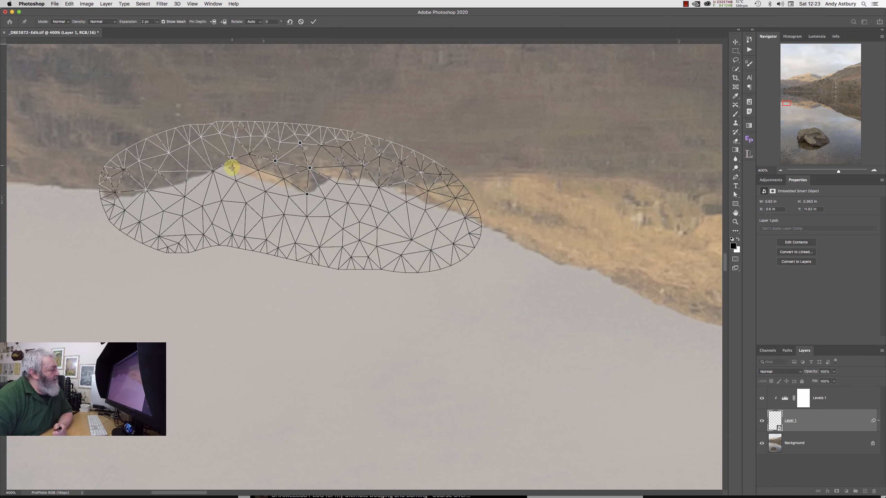
left_click(213, 171)
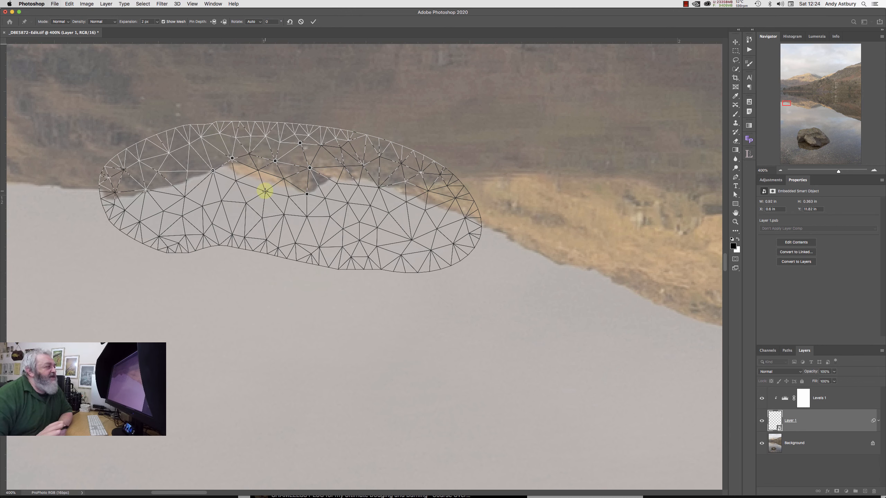
left_click(357, 185)
left_click(344, 165)
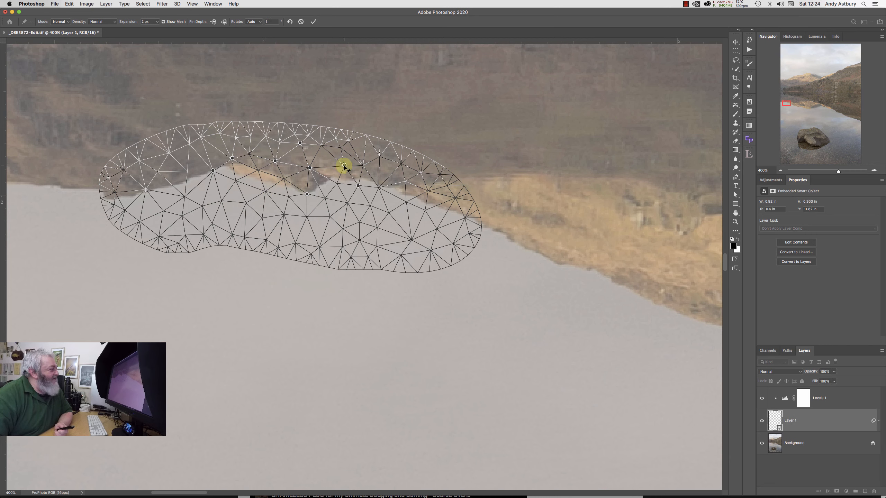
Step: Pull the Puppet Warp pin at the tip of the dark notch slightly upward to match the original skyline
left_click(307, 194)
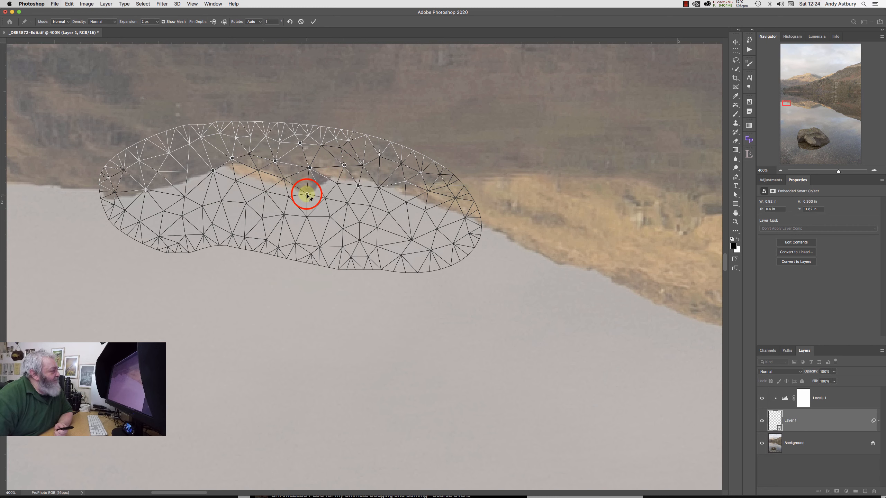
left_click(307, 194)
left_click_drag(307, 194, 307, 190)
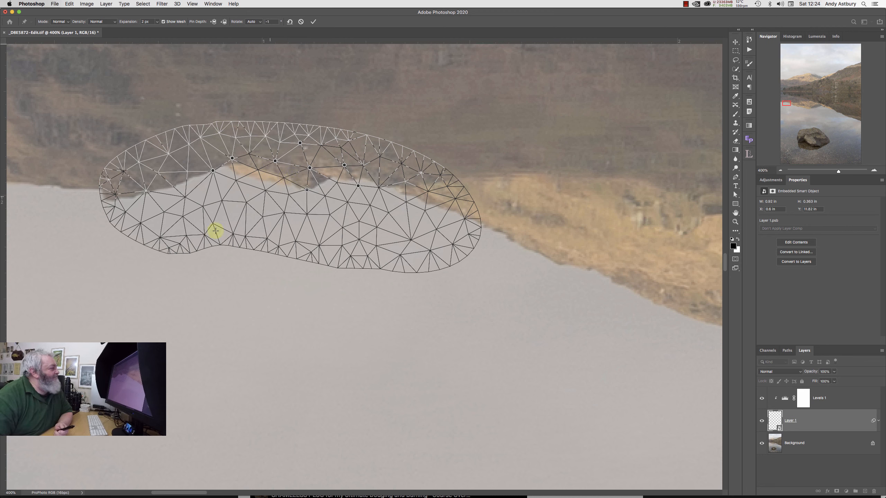
Step: Pin the far-left end of the patch's ridgeline, pull it up to meet the reflected skyline, and apply the Puppet Warp
left_click(115, 194)
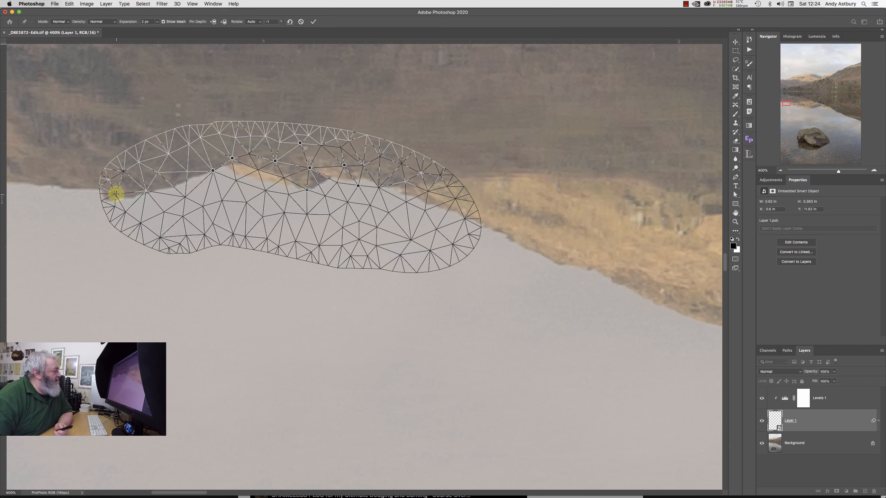
left_click_drag(115, 194, 119, 184)
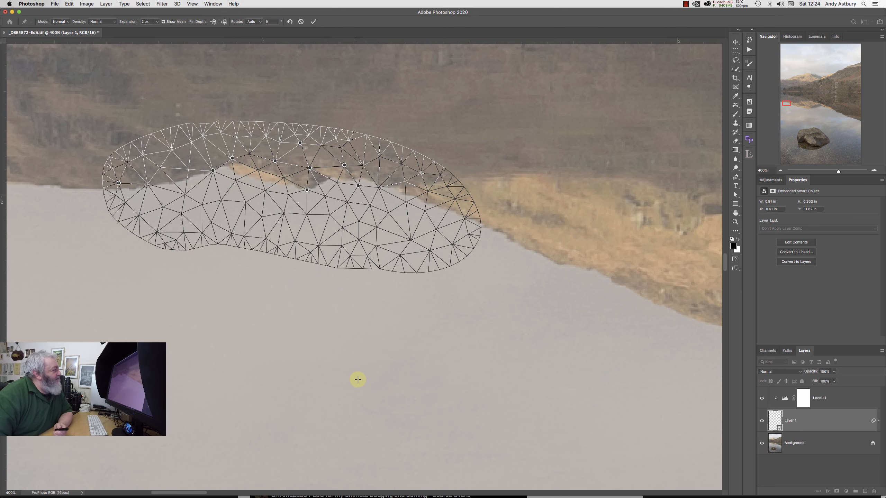
scroll(359, 377, "up", 2)
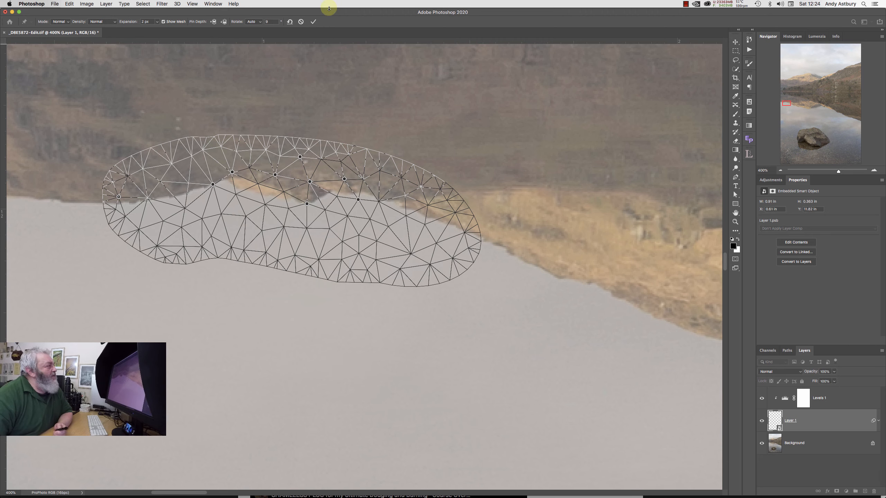
left_click(314, 21)
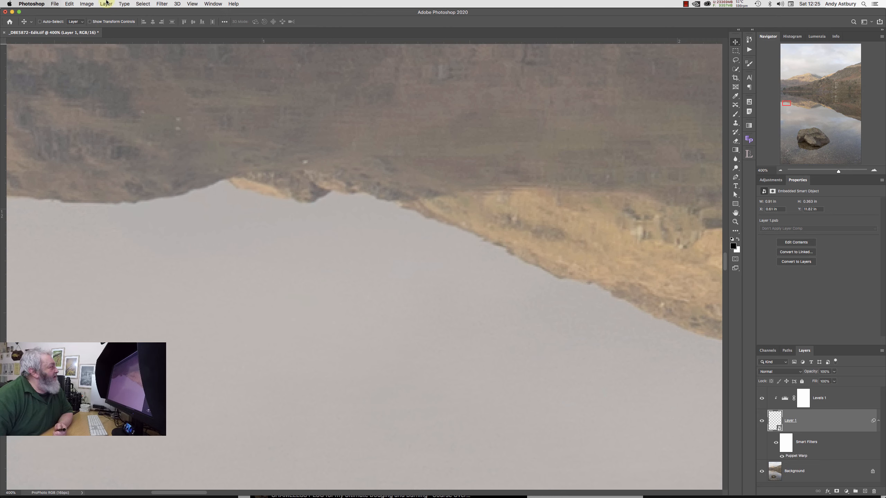
Step: Soften the patch layer with a Gaussian Blur smart filter of 0.2 pixels radius
left_click(162, 4)
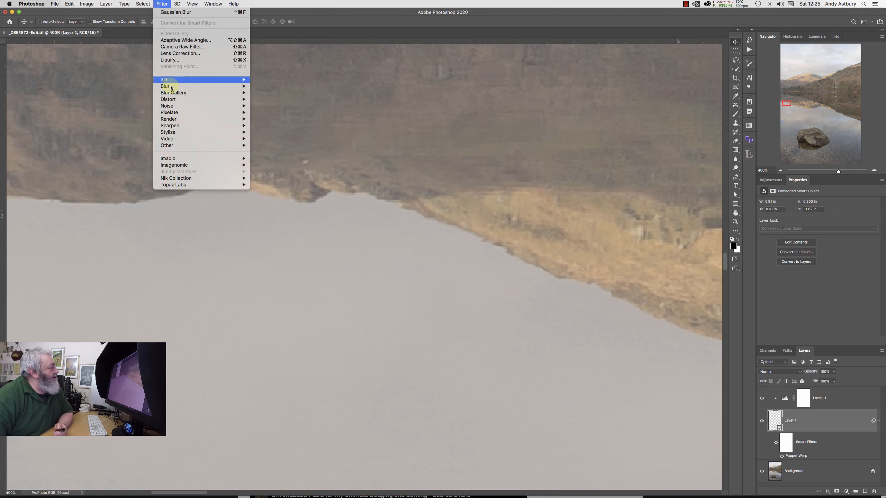
mouse_move(171, 86)
left_click(272, 111)
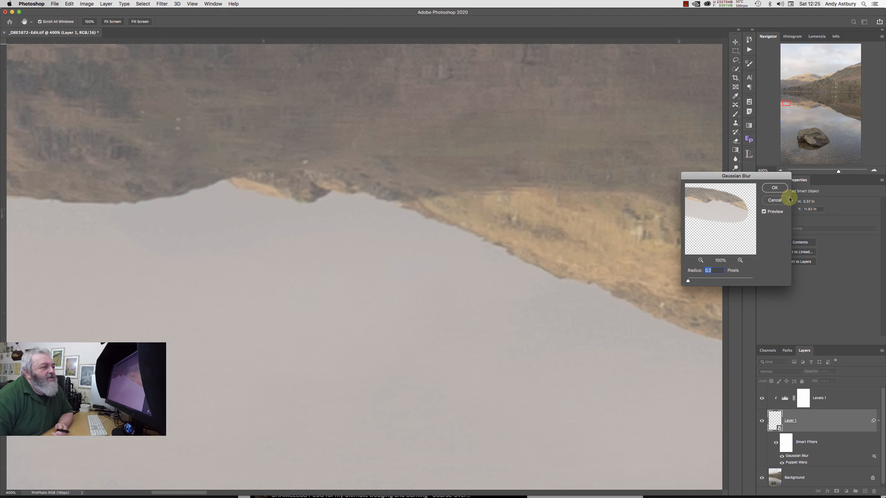
left_click(774, 188)
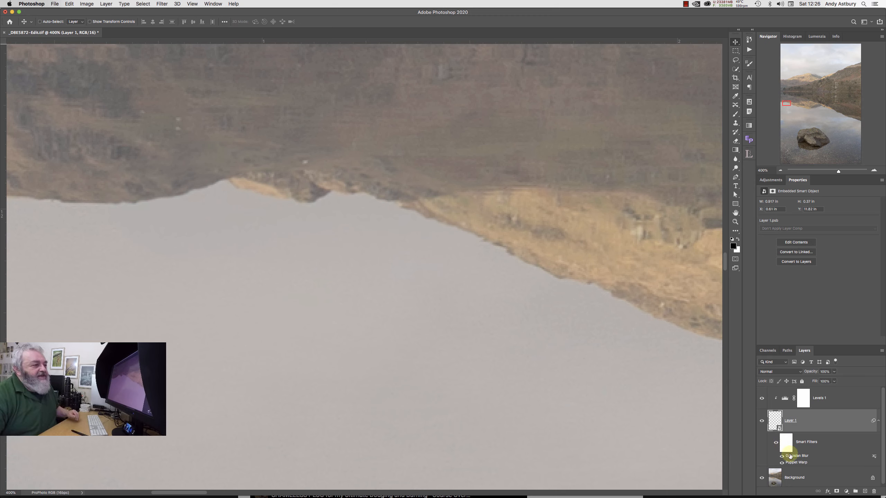
Step: Group the patch layer with its Levels adjustment, keeping the Pass Through mode and 100% opacity
left_click(822, 398)
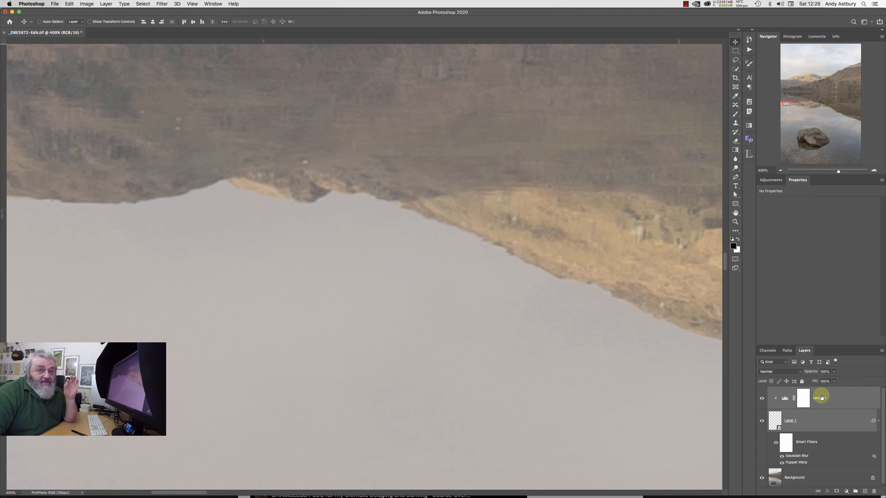
left_click(881, 351)
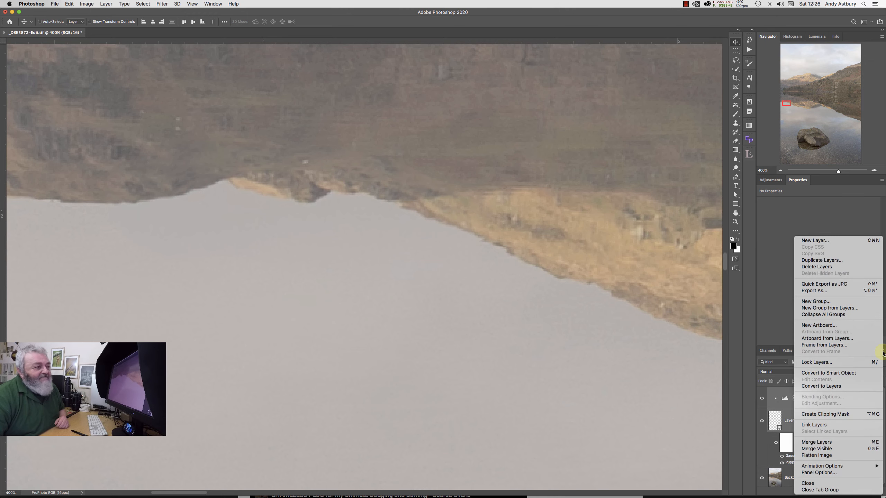
left_click(833, 308)
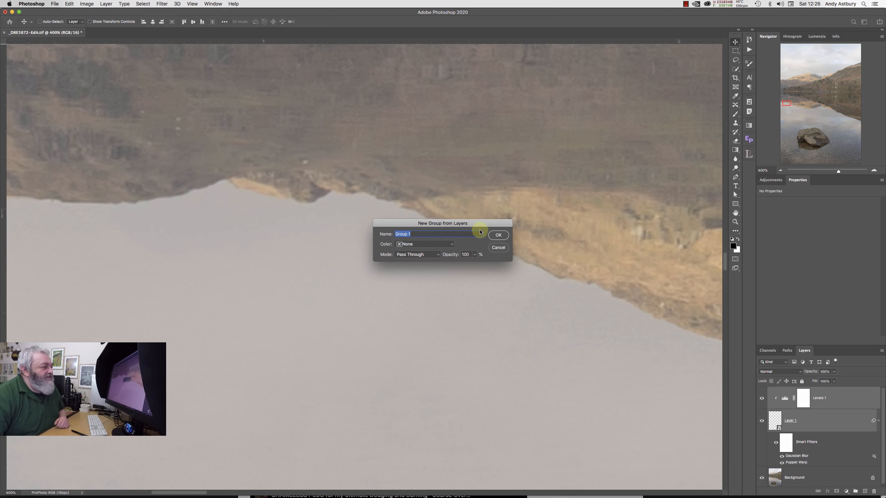
left_click(498, 236)
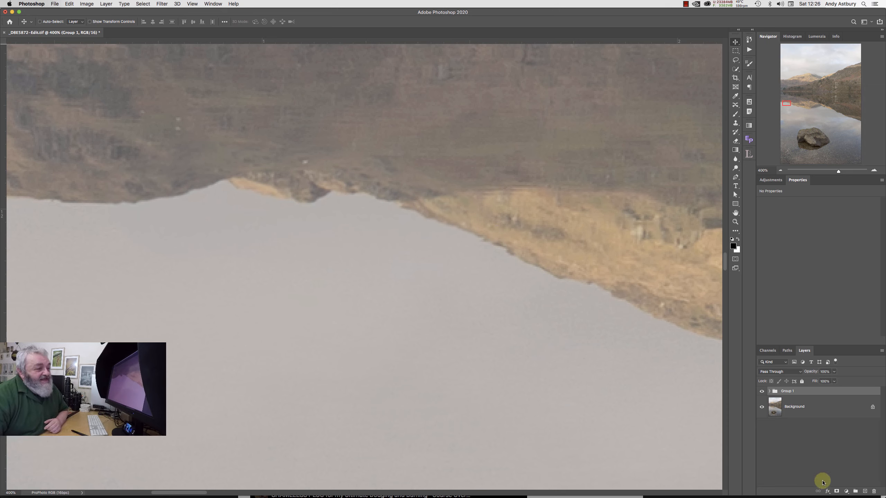
Step: Add a layer mask to the group, hide the background, and paint black over the patch's lower edge with the Brush
left_click(837, 491)
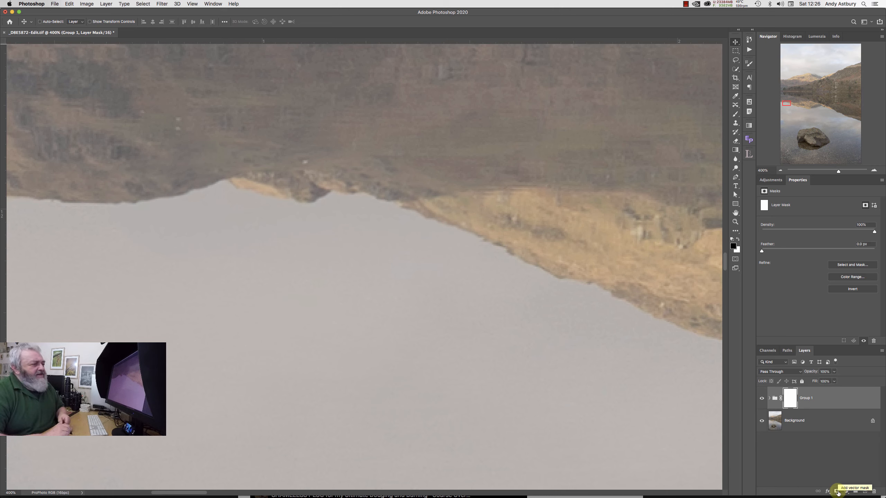
left_click(735, 114)
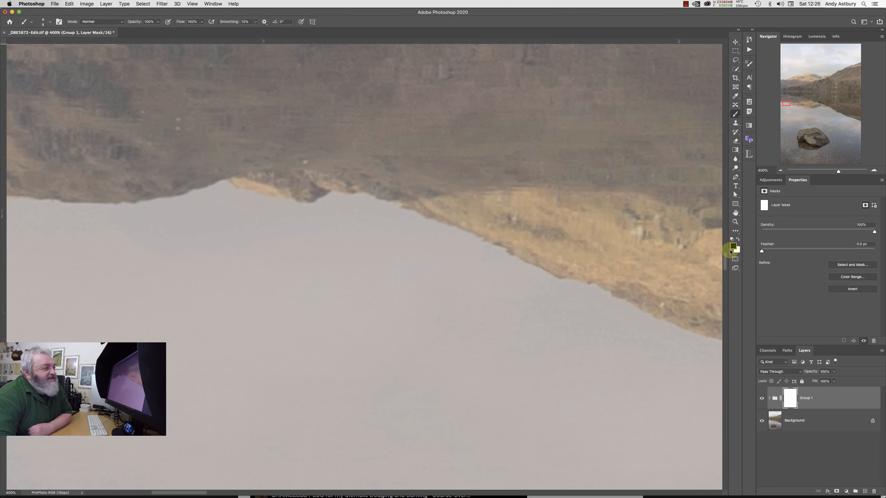
left_click(762, 421)
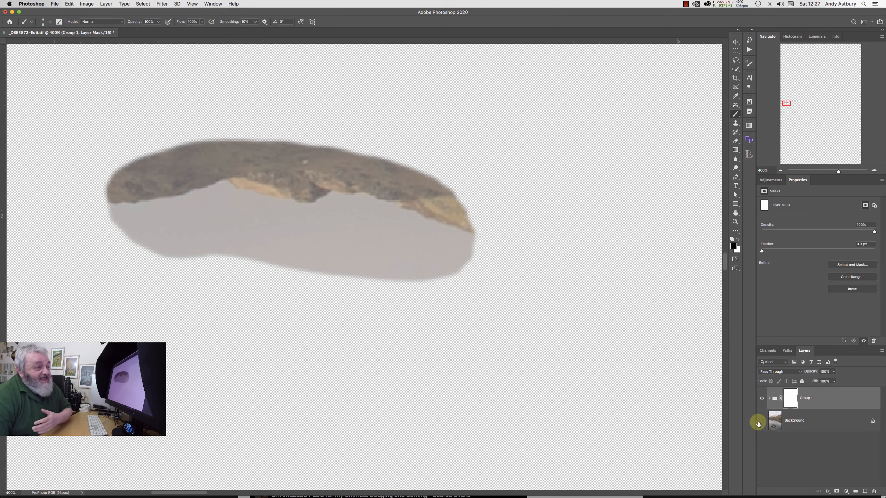
mouse_move(464, 275)
left_mouse_down()
mouse_move(400, 275)
mouse_move(376, 268)
mouse_move(388, 259)
mouse_move(346, 273)
mouse_move(379, 272)
mouse_move(364, 284)
mouse_move(353, 276)
mouse_move(370, 269)
mouse_move(251, 255)
mouse_move(125, 265)
mouse_move(162, 233)
mouse_move(184, 246)
mouse_move(174, 276)
mouse_move(235, 230)
mouse_move(250, 235)
mouse_move(228, 274)
mouse_move(268, 274)
mouse_move(343, 249)
mouse_move(223, 258)
mouse_move(231, 240)
mouse_move(311, 254)
left_mouse_up()
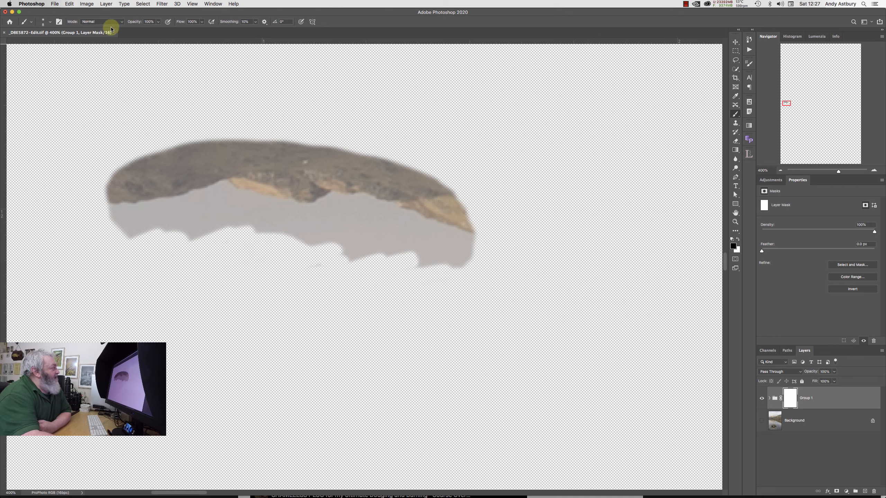
Step: With an enlarged soft brush at 0% hardness, 100% opacity and 100% flow, paint black on the group mask along the patch's lower edge
left_click(41, 27)
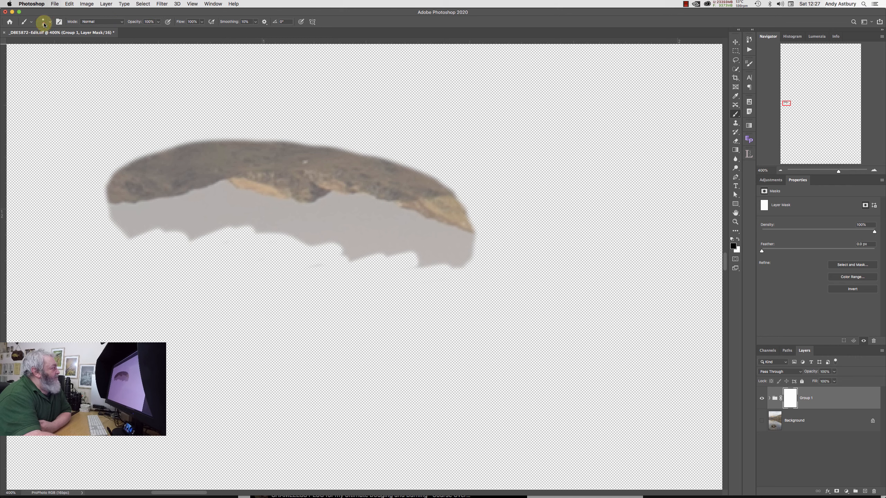
left_click(41, 59)
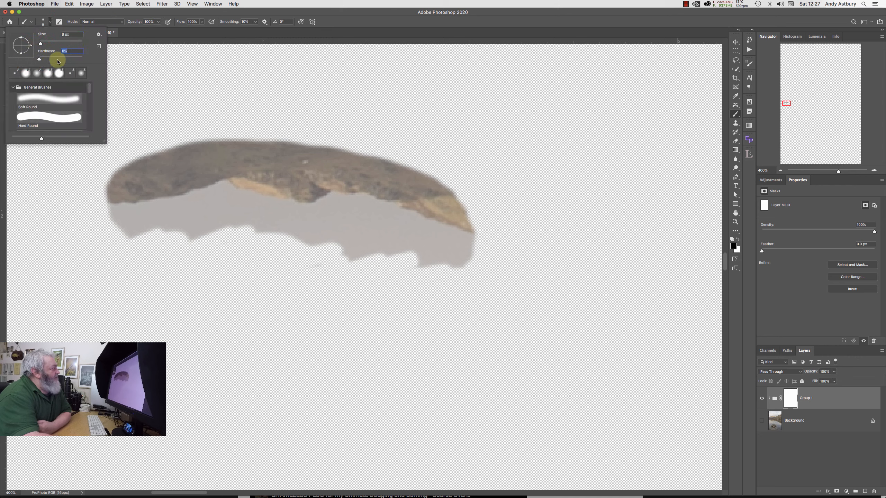
left_click(159, 23)
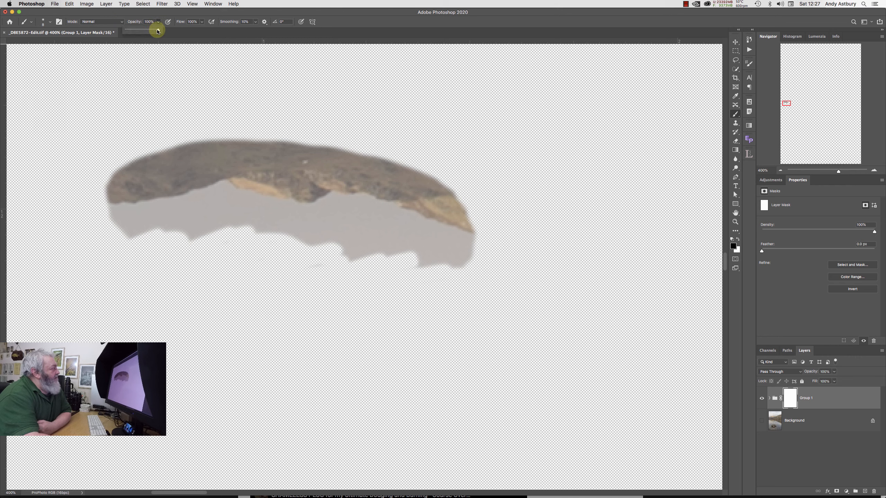
left_click(177, 29)
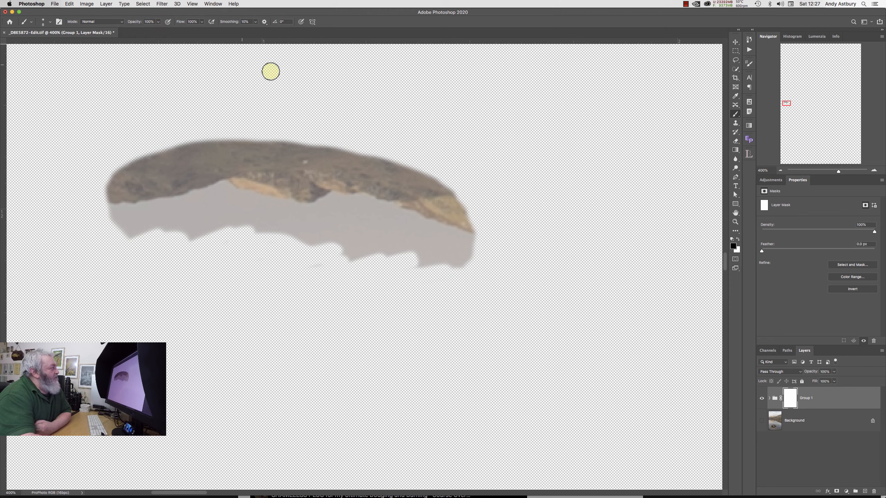
left_click(203, 23)
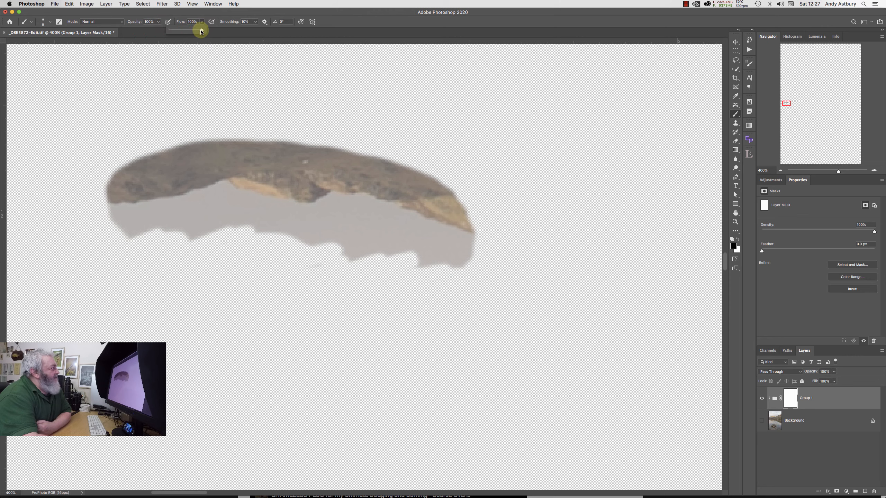
left_click(338, 21)
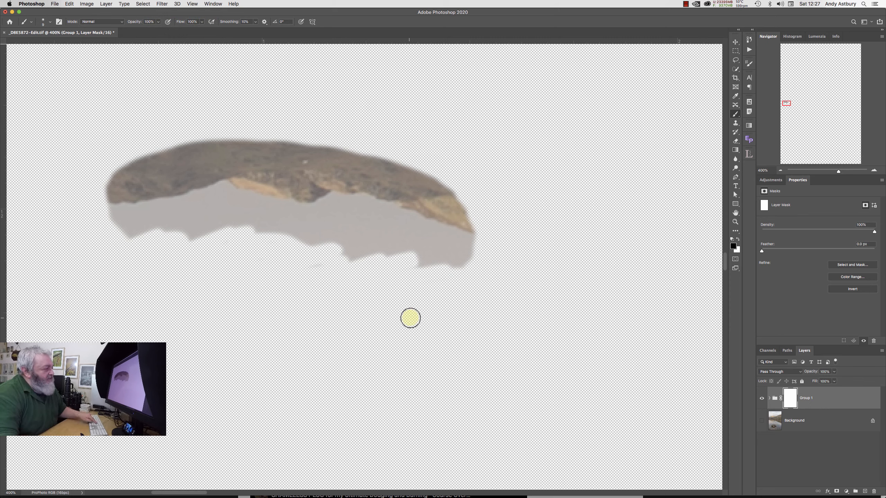
key("bracketright")
key("bracketright")
key("bracketright")
key("bracketright")
key("bracketright")
key("bracketright")
mouse_move(439, 283)
left_mouse_down()
mouse_move(248, 253)
mouse_move(255, 253)
mouse_move(181, 256)
mouse_move(190, 249)
mouse_move(91, 267)
mouse_move(245, 251)
mouse_move(368, 260)
mouse_move(360, 251)
mouse_move(405, 255)
mouse_move(433, 280)
mouse_move(488, 290)
mouse_move(418, 280)
mouse_move(391, 298)
mouse_move(425, 319)
mouse_move(422, 289)
mouse_move(441, 278)
left_mouse_up()
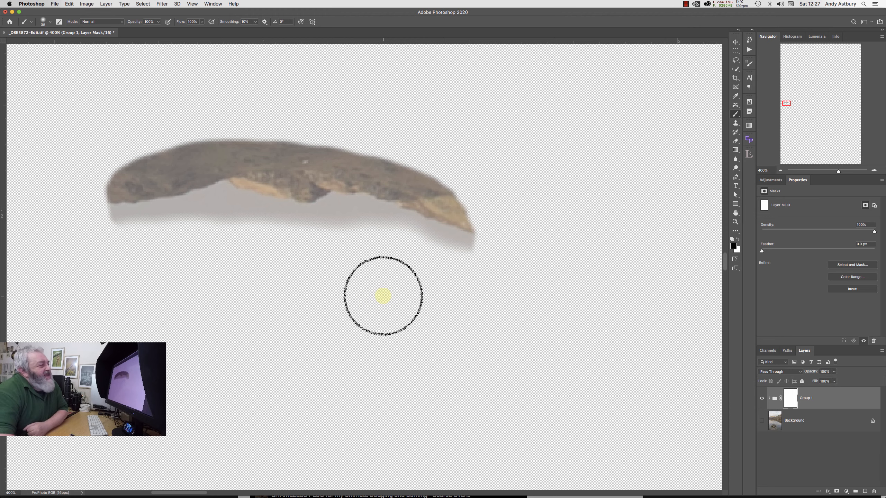
Step: Show the Background layer again and compare the reflected ridgeline with the patch group hidden and shown
left_click(760, 421)
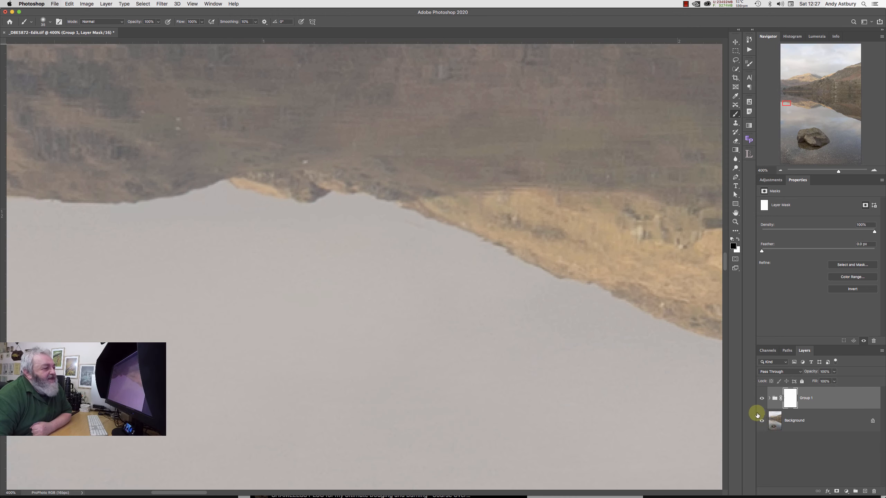
left_click(760, 399)
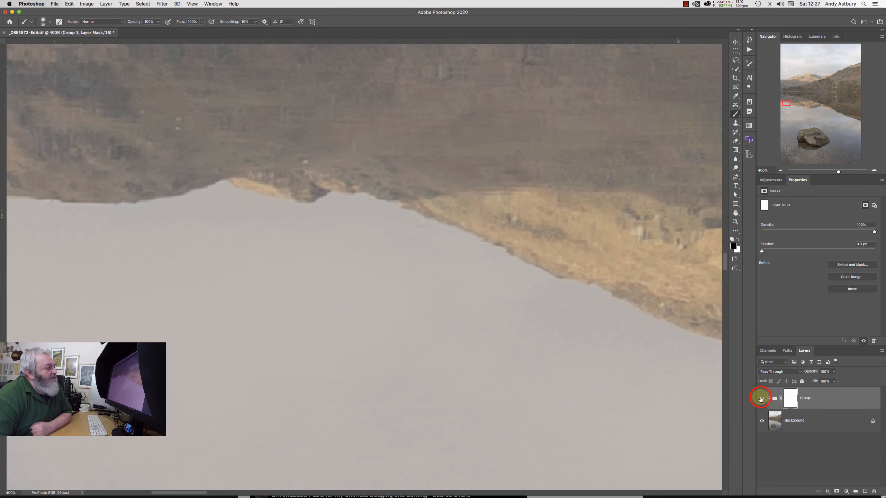
left_click(760, 399)
left_click(761, 401)
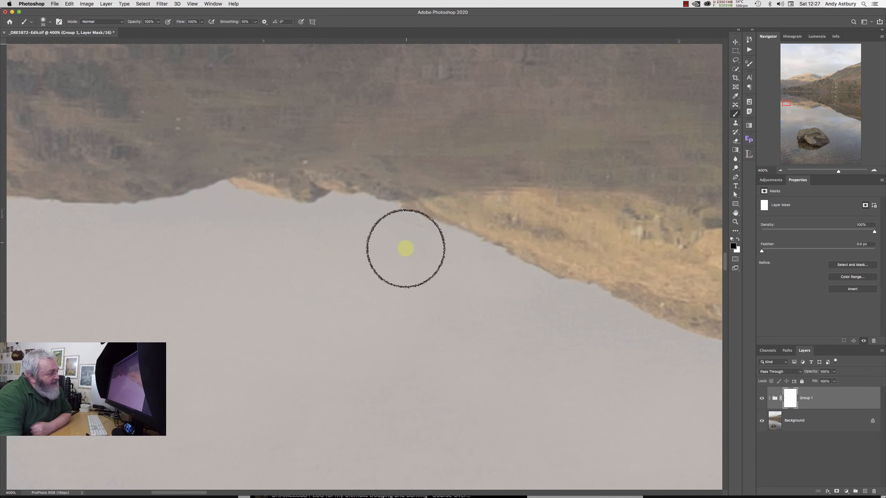
Step: Paint white on the group mask with a smaller brush just below the ridgeline where the golden slope begins
key("bracketleft")
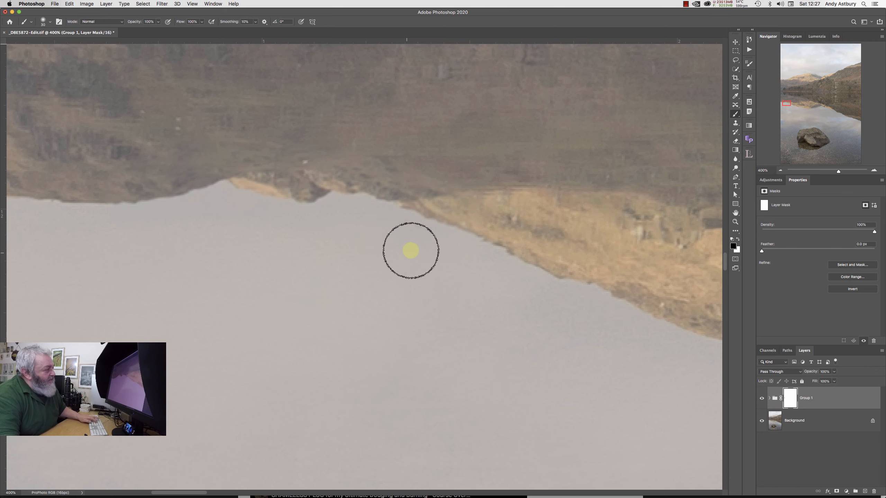
key("bracketleft")
key("bracketleft")
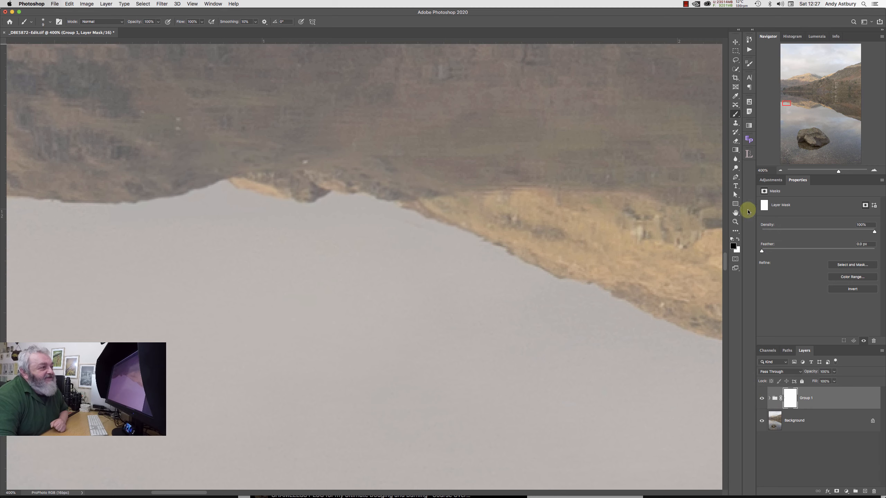
left_click(739, 240)
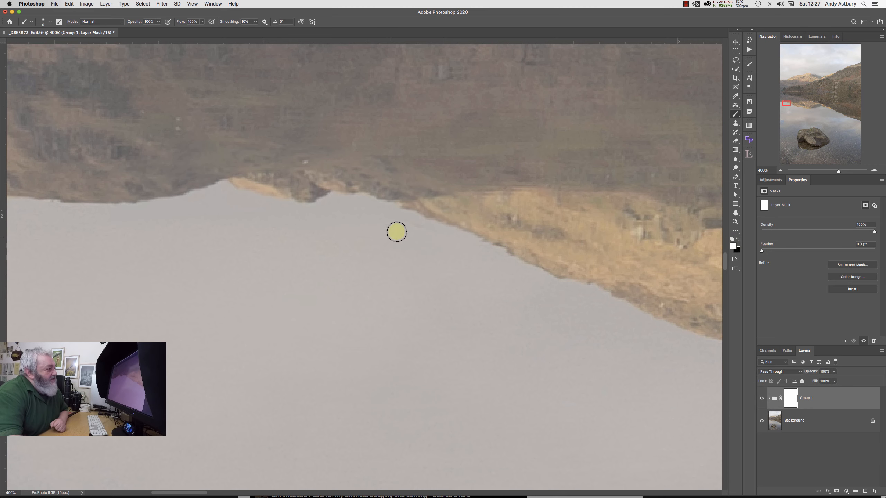
left_click(395, 221)
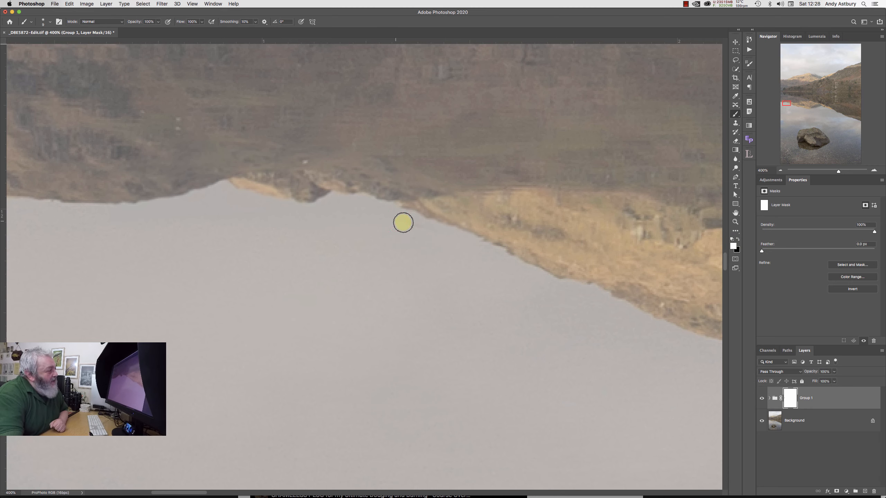
left_click(424, 230)
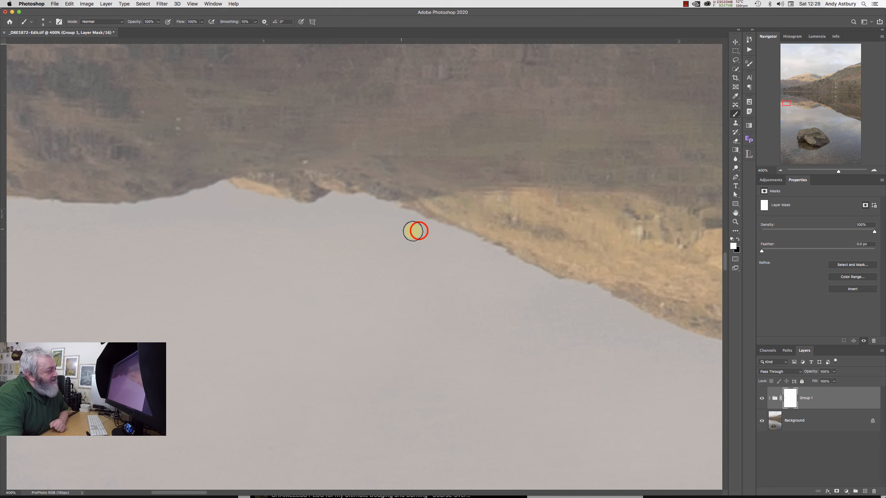
Step: Paint black on the group mask with a larger brush to blend the patch's edge into the surrounding reflected hillside
left_click(738, 239)
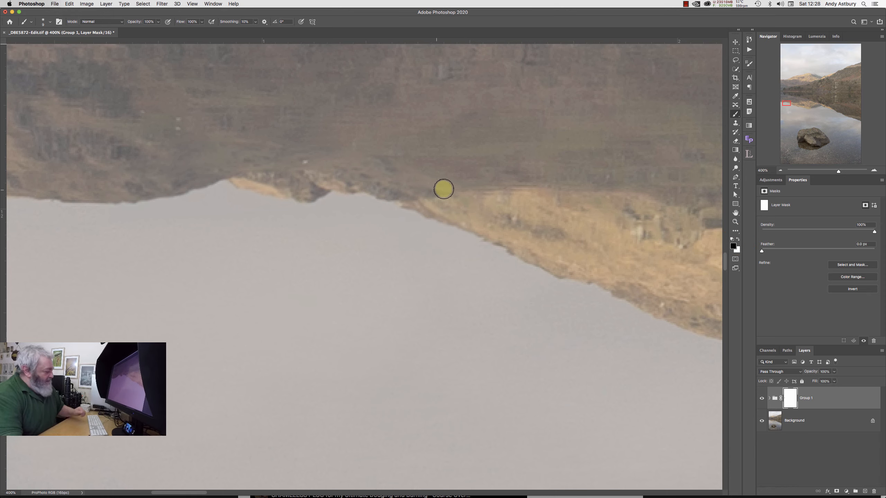
key("]")
key("]")
key("]")
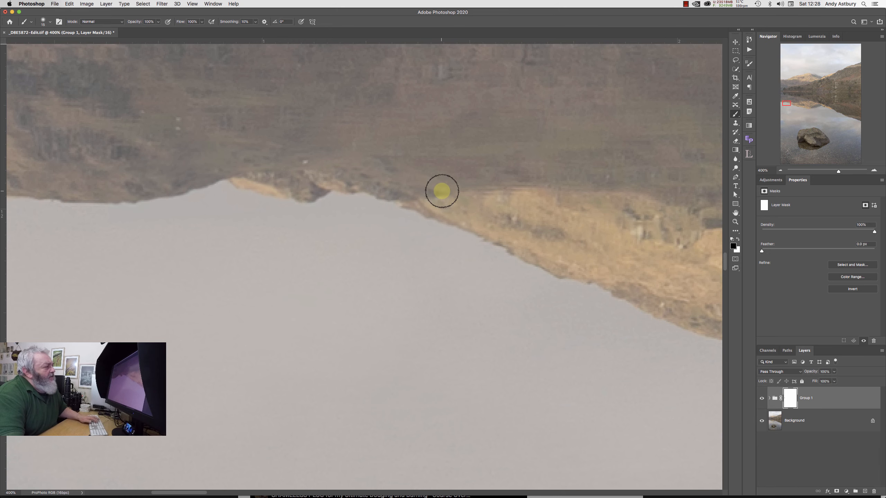
mouse_move(483, 181)
left_mouse_down()
mouse_move(464, 193)
mouse_move(486, 181)
left_mouse_up()
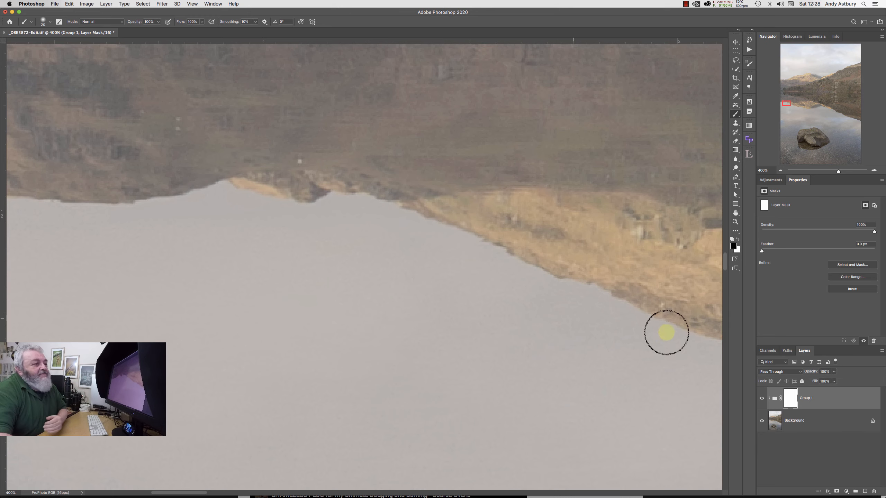
Step: Set the radius of the Gaussian Blur smart filter on the patch layer inside the group to 0.4 pixels
left_click(769, 401)
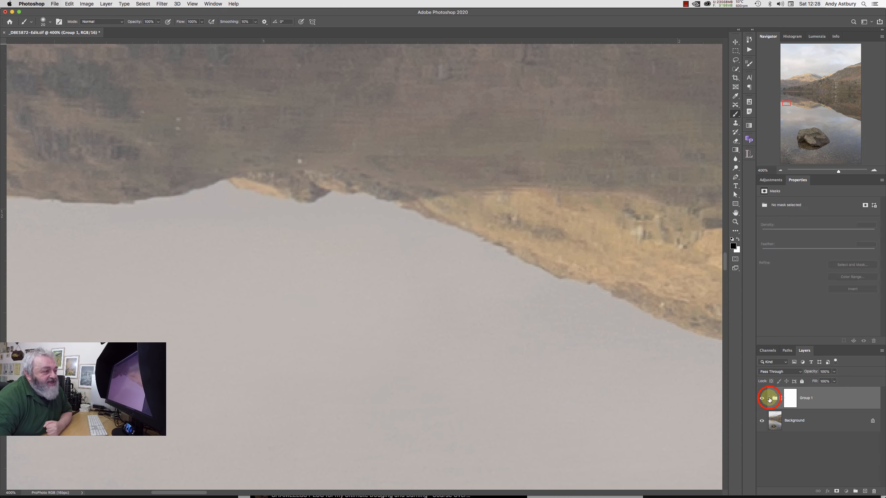
left_click(769, 400)
left_click(874, 402)
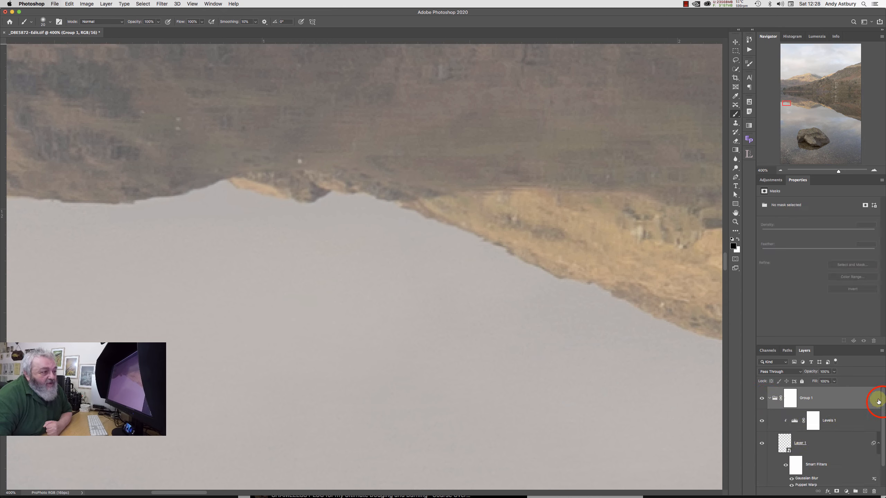
left_click_drag(881, 407, 882, 419)
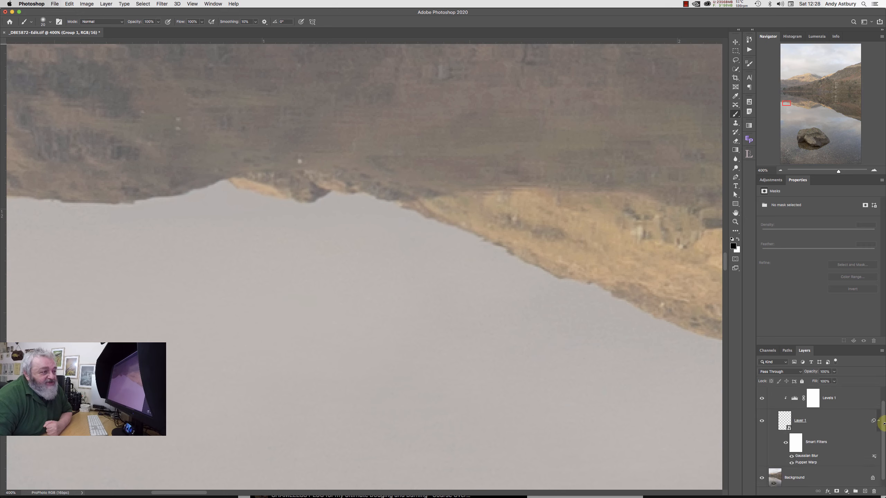
left_click(806, 457)
double_click(814, 457)
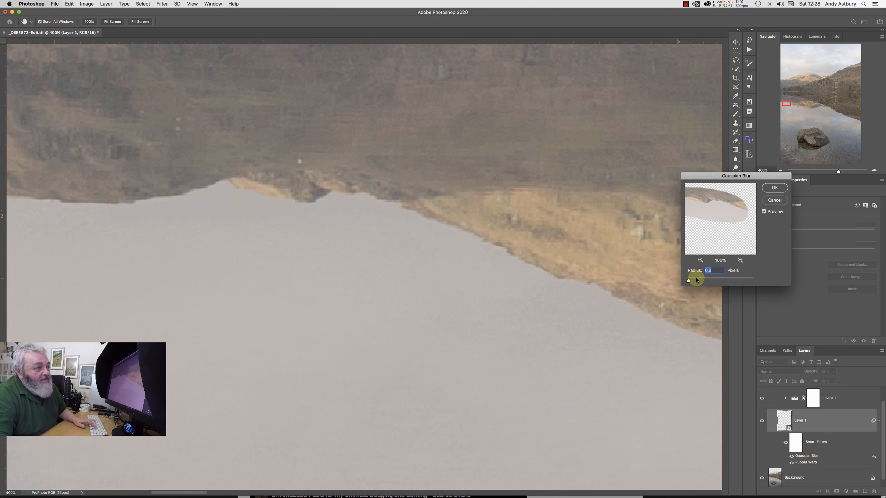
key("Up")
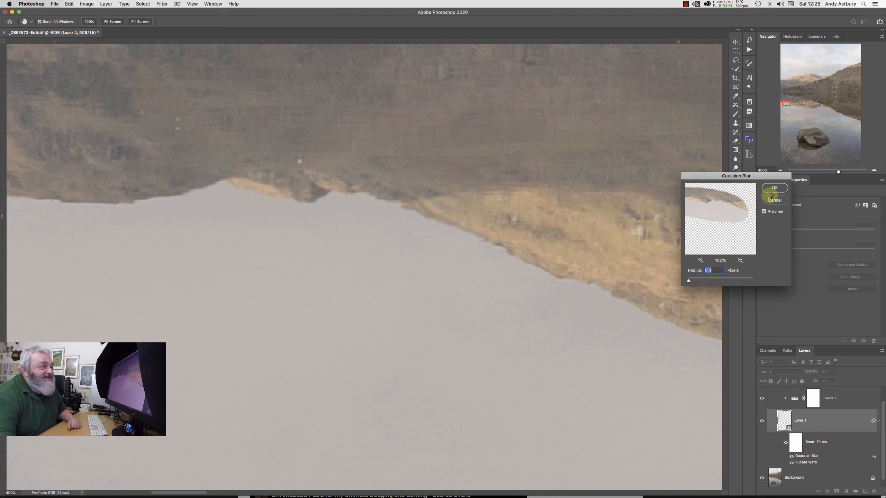
left_click(773, 190)
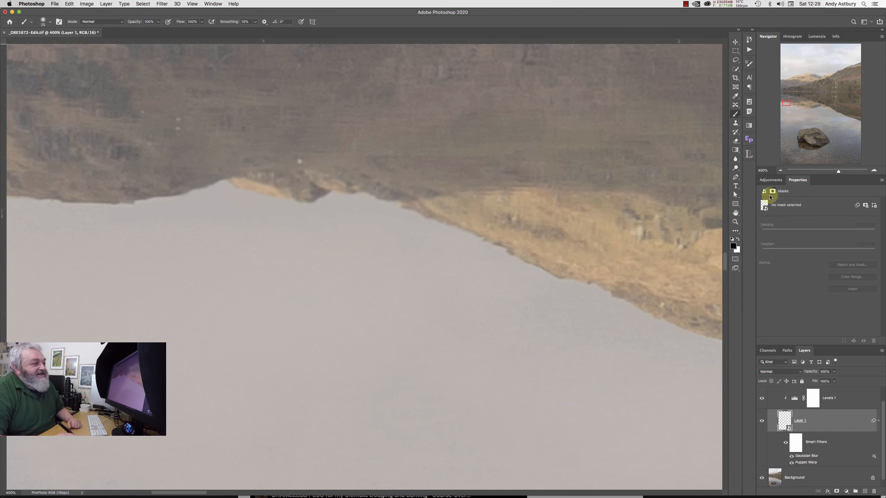
left_click(881, 407)
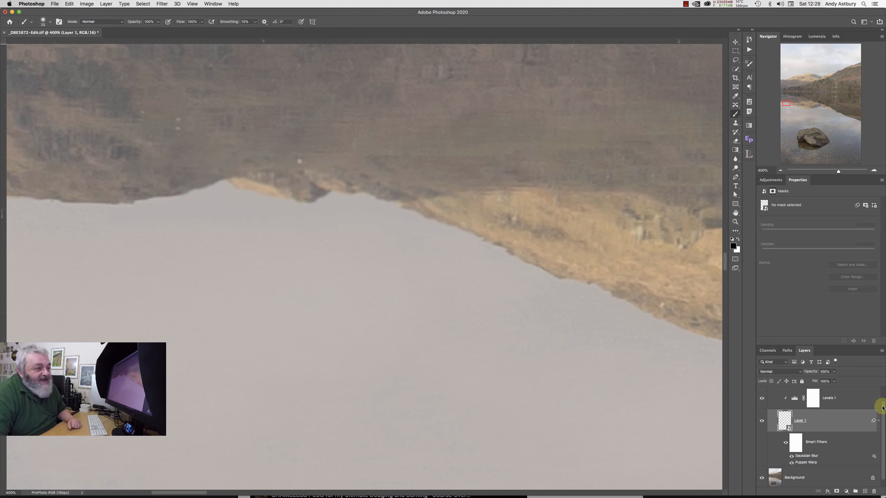
left_click_drag(882, 409, 882, 394)
left_click(768, 399)
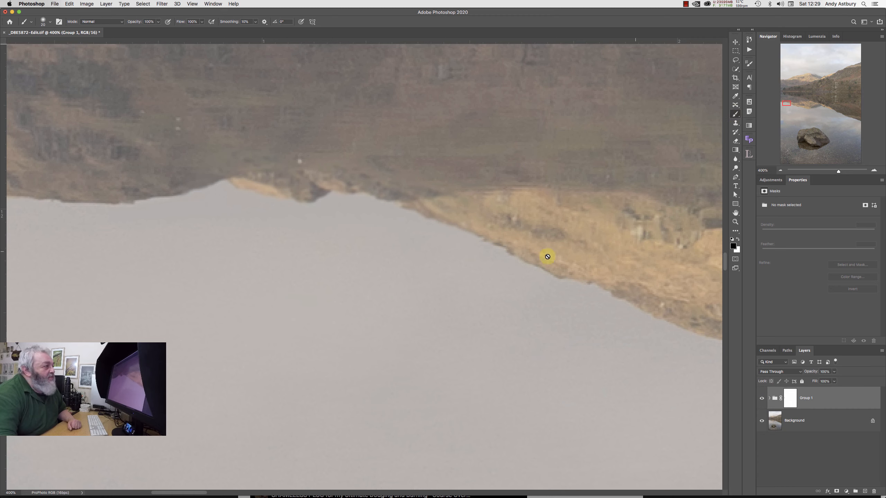
Step: Select the group's layer mask and touch up the blend on the reflected hillside above the ridgeline with black and a reduced brush
left_click(791, 397)
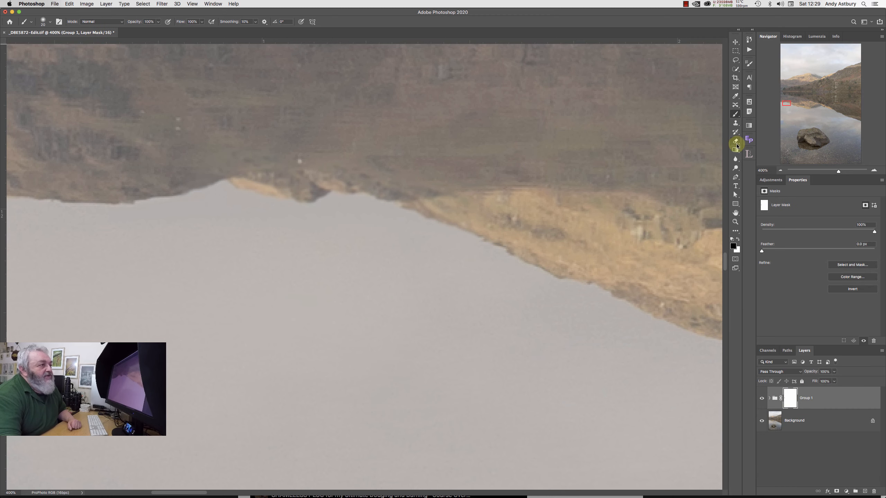
mouse_move(475, 201)
left_mouse_down()
mouse_move(483, 204)
mouse_move(471, 198)
left_mouse_up()
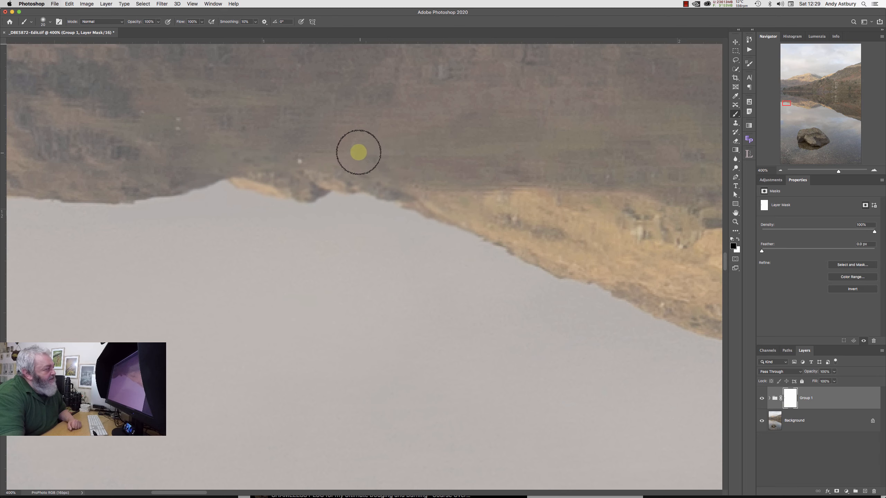
key("bracketleft")
key("bracketleft")
key("bracketleft")
key("bracketleft")
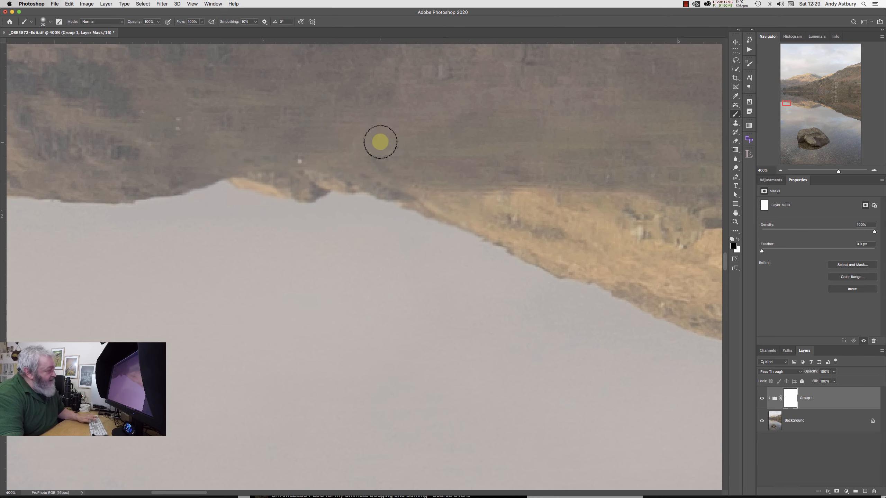
left_click(380, 166)
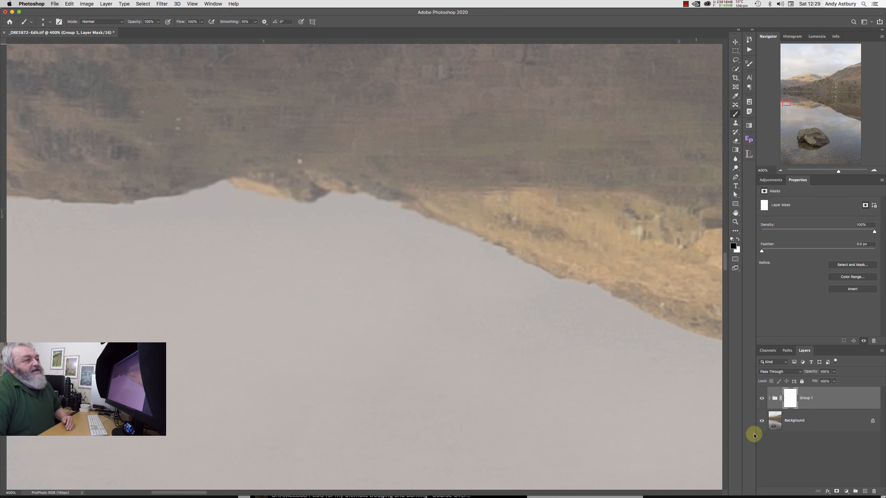
Step: Check the repaired reflection at 100% and in the full frame, and flatten the image
double_click(735, 222)
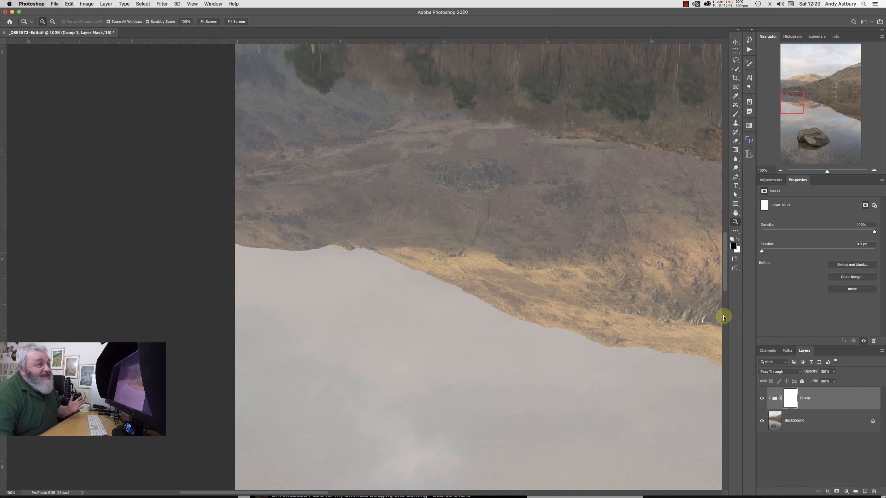
double_click(735, 212)
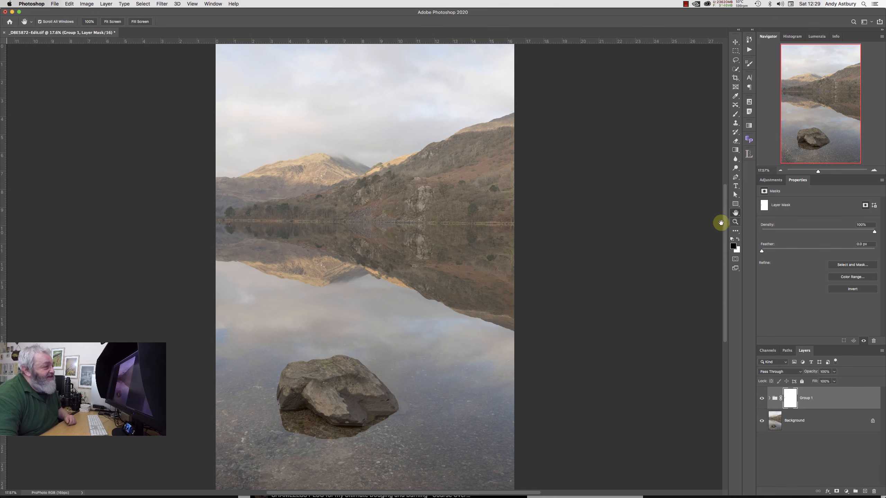
left_click(99, 4)
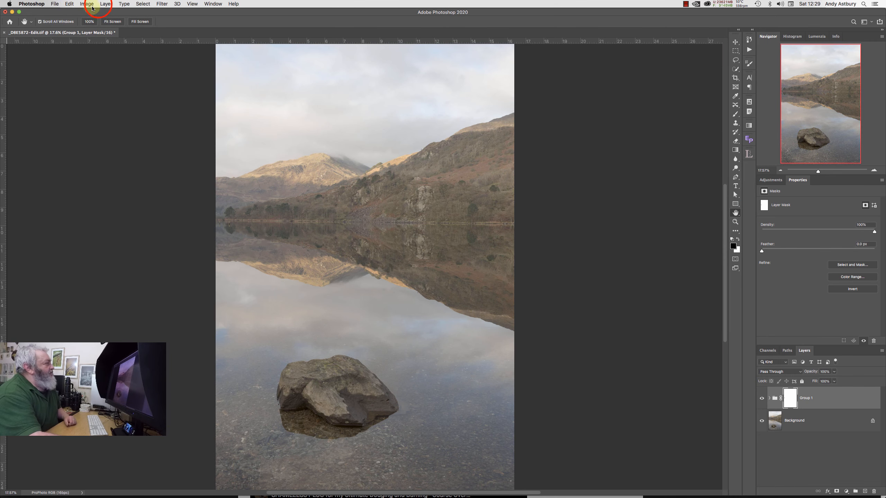
left_click(87, 4)
mouse_move(106, 5)
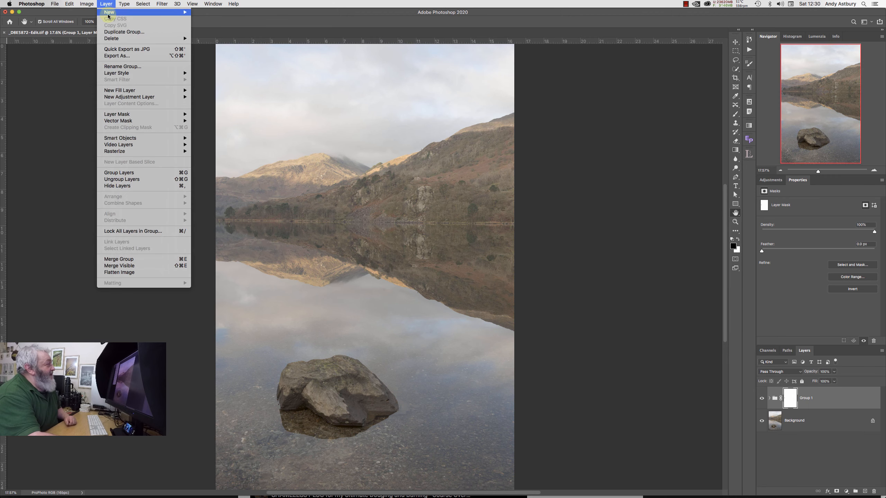
left_click(129, 273)
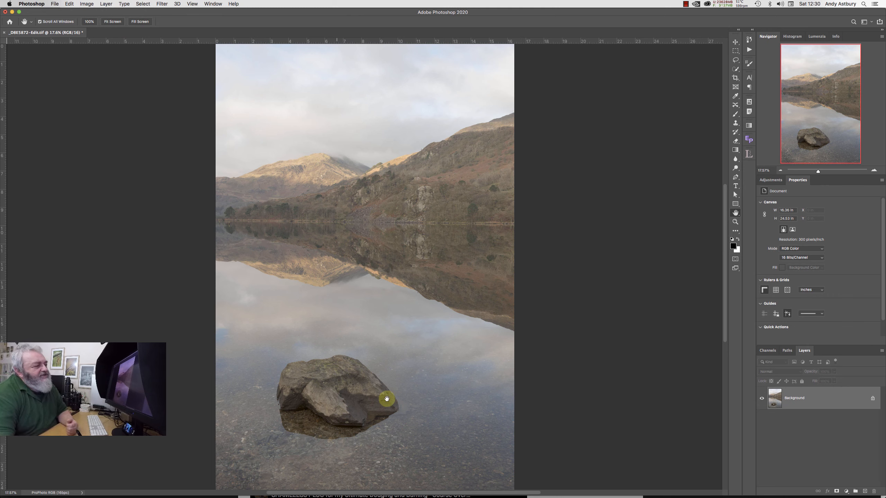
Step: Duplicate the flattened Background layer
left_click(725, 311)
left_click_drag(725, 312, 721, 343)
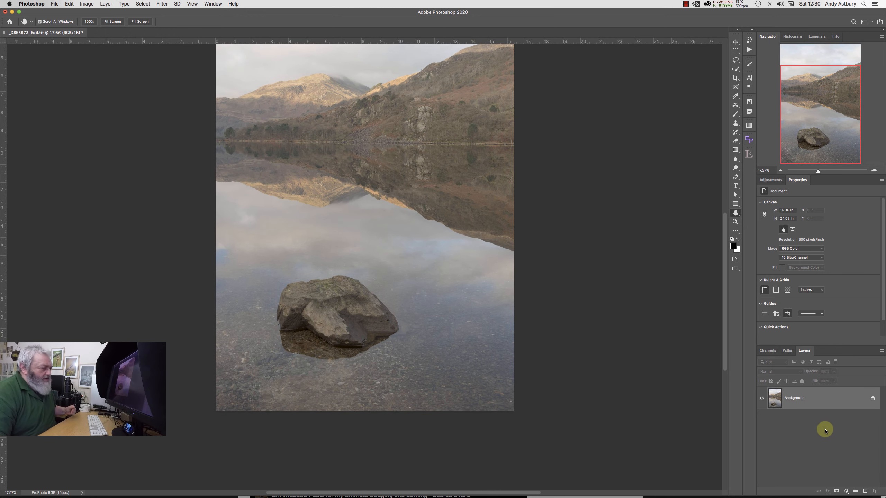
left_click_drag(830, 401, 865, 491)
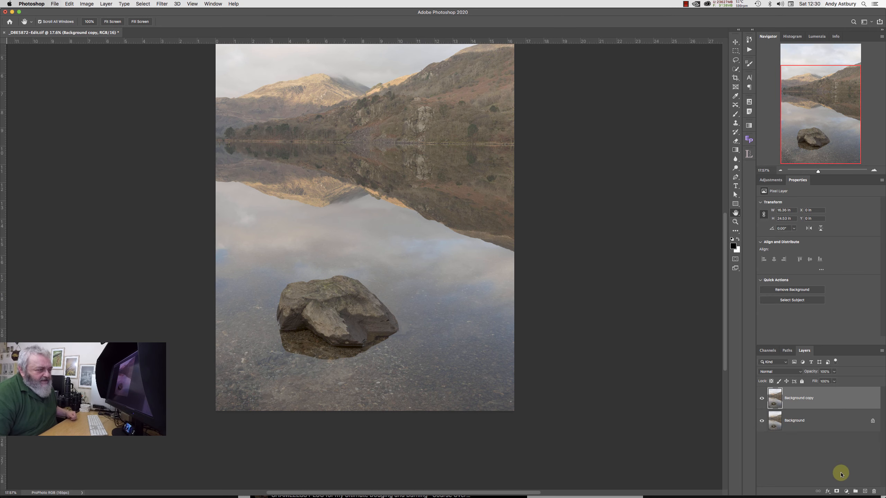
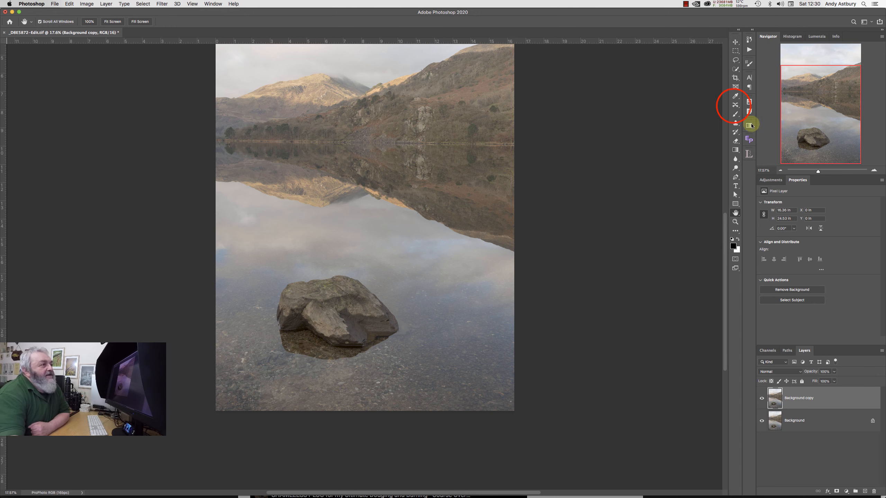
Step: Select the rock and surrounding water with Content-Aware Move in Extend mode, shift them about 1 inch toward the image's left edge, and deselect
left_click(735, 104)
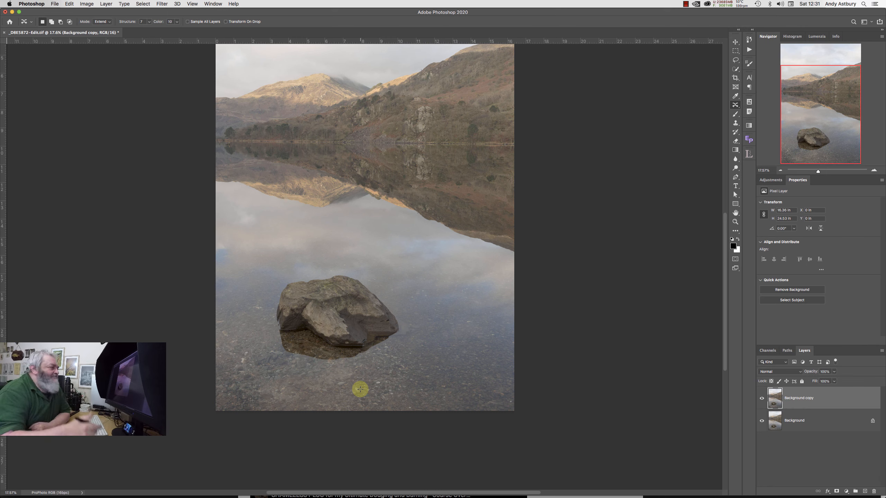
mouse_move(215, 230)
left_mouse_down()
mouse_move(317, 231)
mouse_move(393, 252)
mouse_move(459, 299)
mouse_move(514, 323)
mouse_move(562, 403)
mouse_move(561, 433)
mouse_move(379, 462)
mouse_move(191, 470)
mouse_move(174, 436)
mouse_move(162, 240)
left_mouse_up()
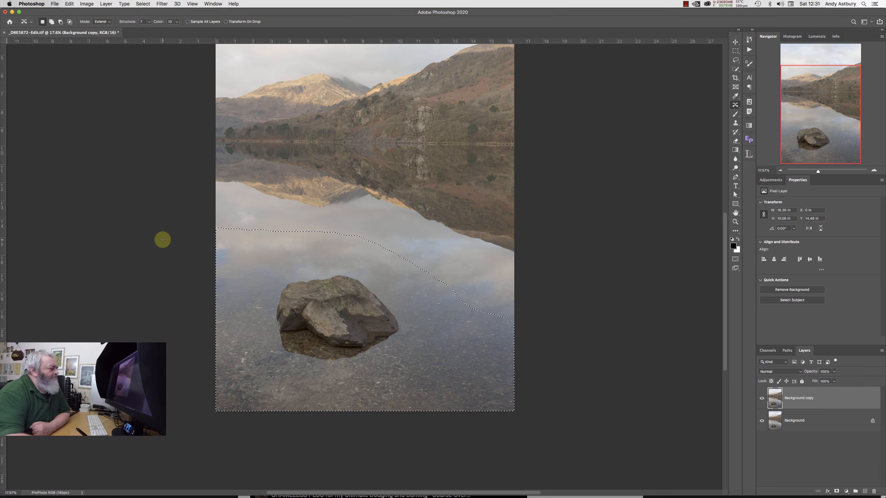
left_click(327, 329)
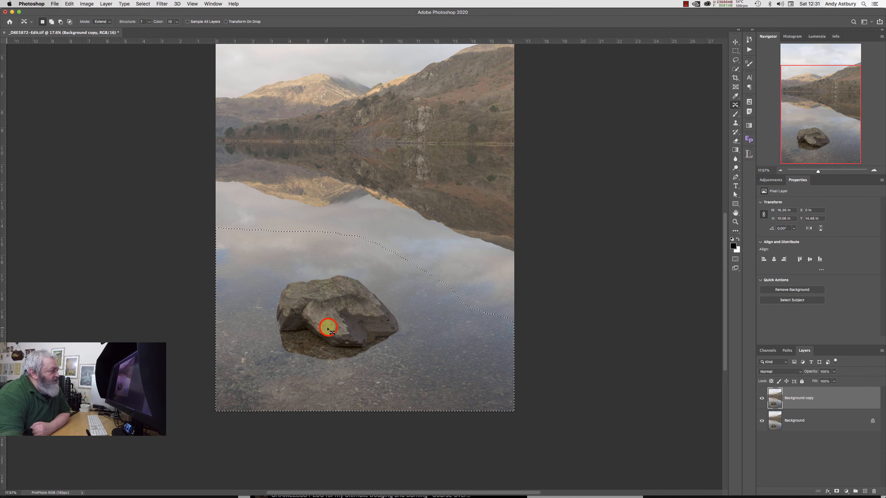
left_click_drag(328, 329, 304, 332)
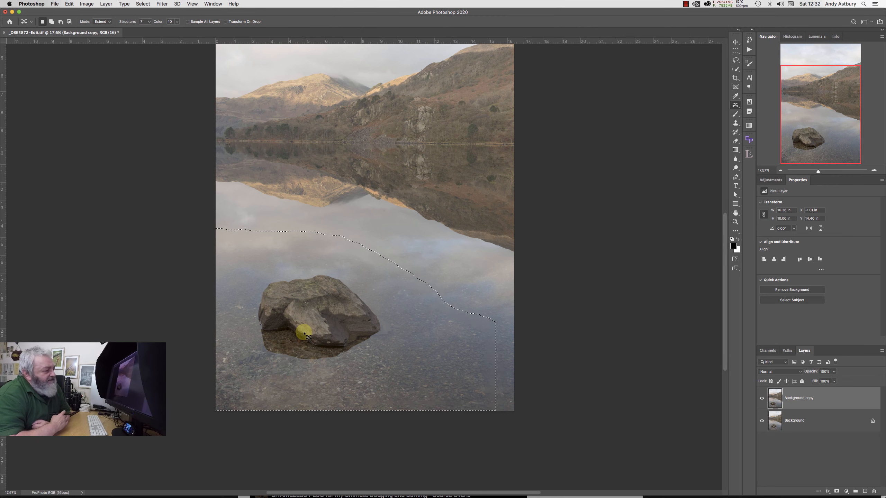
left_click(143, 3)
left_click(145, 20)
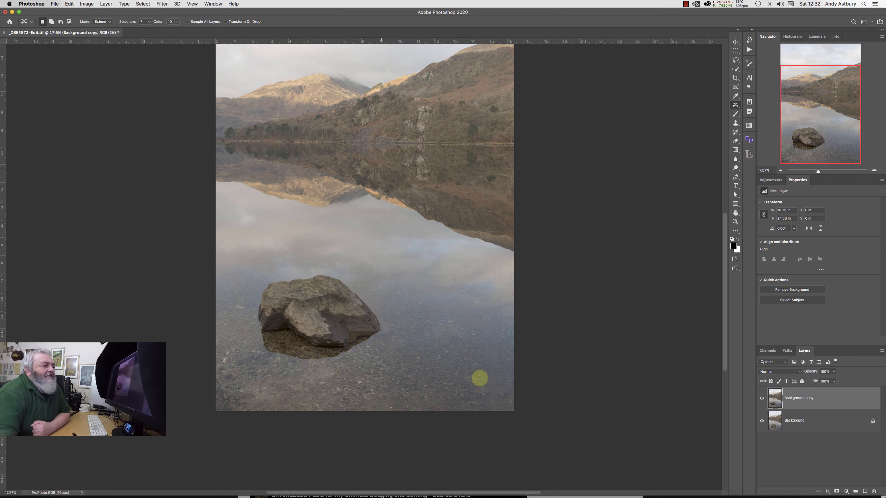
Step: Add a white layer mask to the Background copy layer and inspect the image's bottom and right edges at 100%
left_click(837, 491)
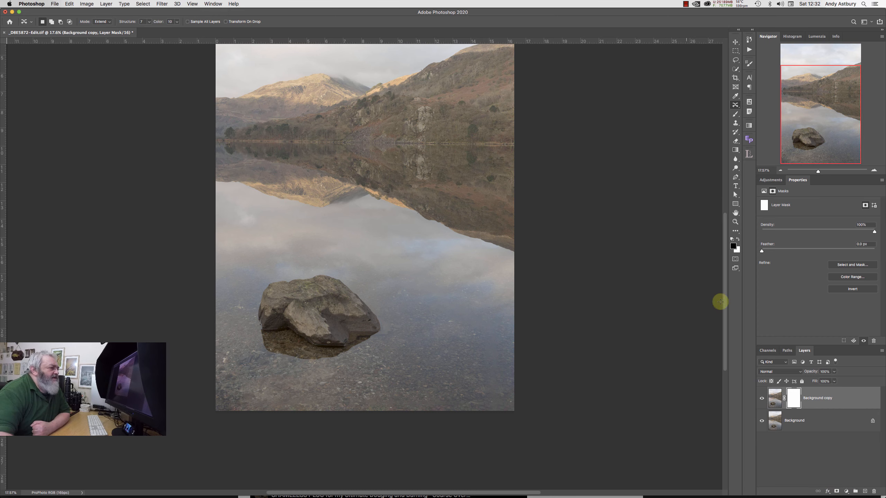
left_click(736, 229)
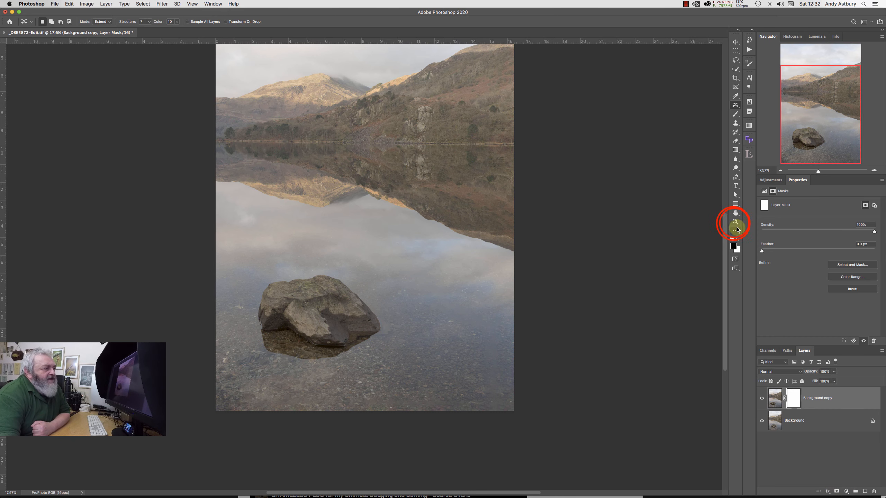
double_click(736, 222)
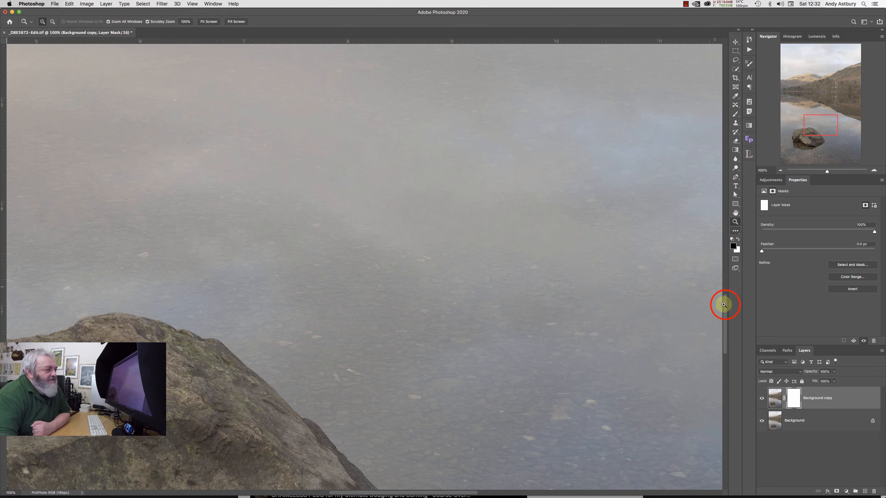
left_click_drag(724, 304, 714, 391)
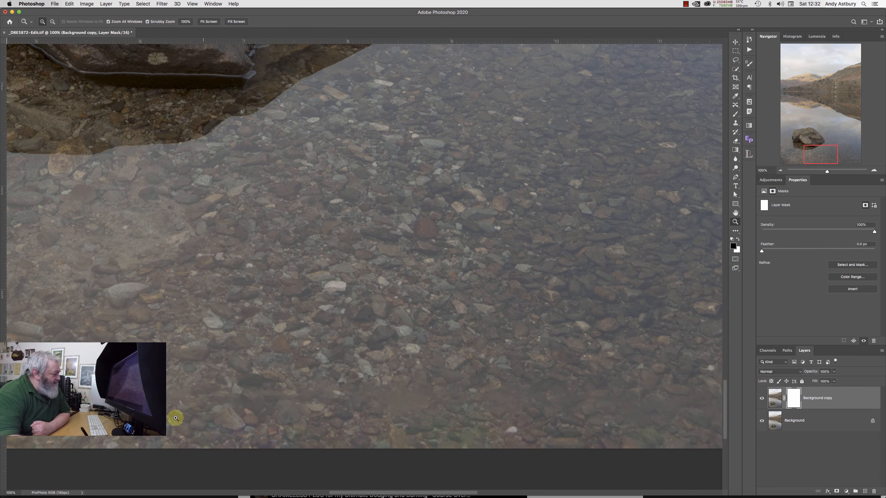
left_click(382, 493)
left_click_drag(382, 493, 512, 468)
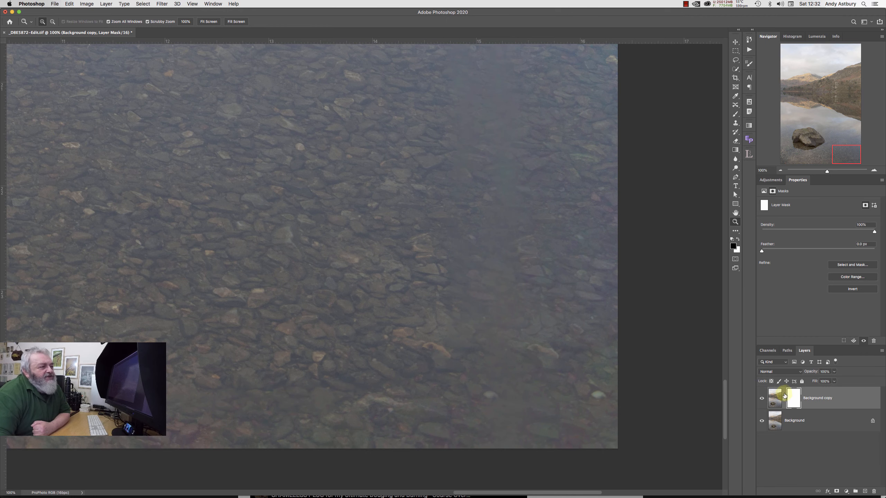
Step: Paint black on the Background copy mask with a 300-pixel brush over the smeared band in the image's lower-right corner
left_click(735, 115)
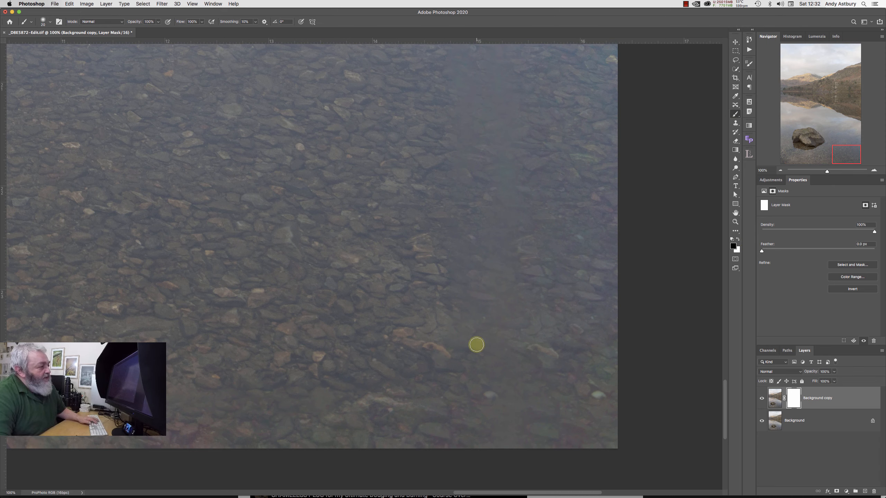
key("bracketright")
key("bracketright")
key("bracketright")
key("bracketright")
key("bracketright")
key("bracketright")
key("bracketright")
key("bracketright")
key("bracketright")
key("bracketright")
key("bracketright")
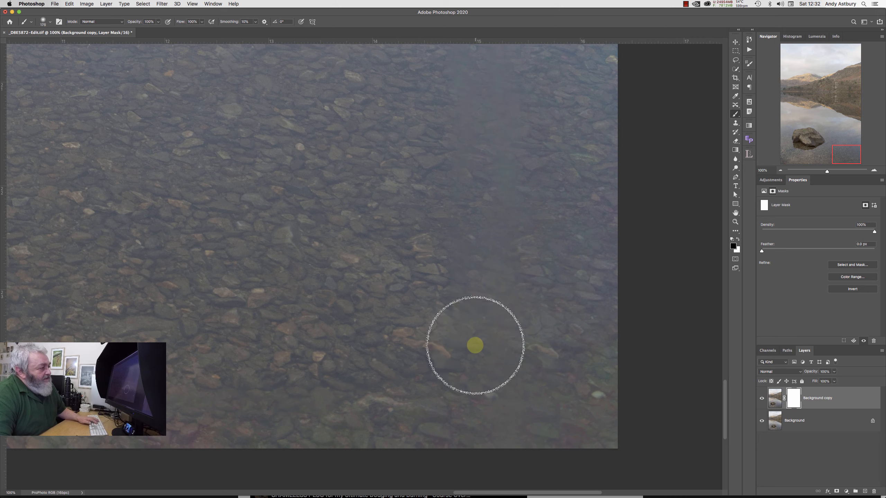
key("bracketright")
key("bracketright")
key("bracketright")
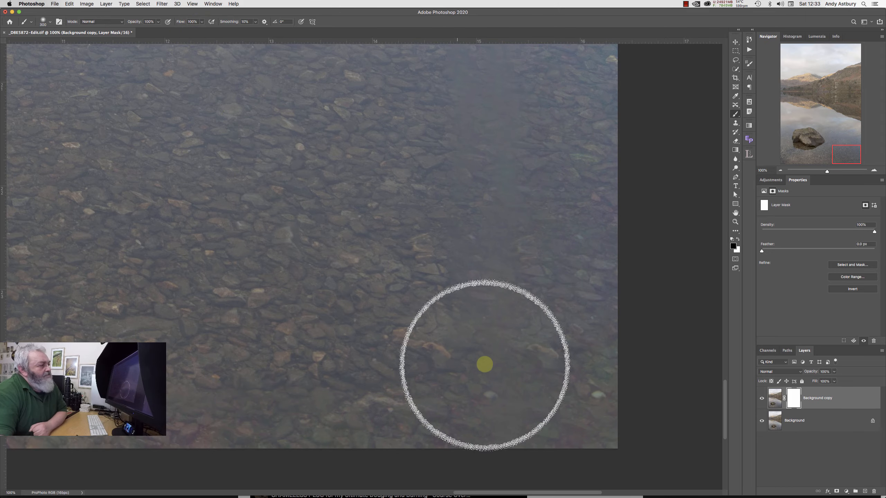
left_click_drag(489, 326, 510, 339)
mouse_move(489, 326)
left_mouse_down()
mouse_move(497, 267)
mouse_move(470, 227)
mouse_move(484, 190)
mouse_move(483, 147)
mouse_move(467, 181)
mouse_move(489, 298)
mouse_move(522, 375)
mouse_move(529, 419)
mouse_move(453, 439)
left_mouse_up()
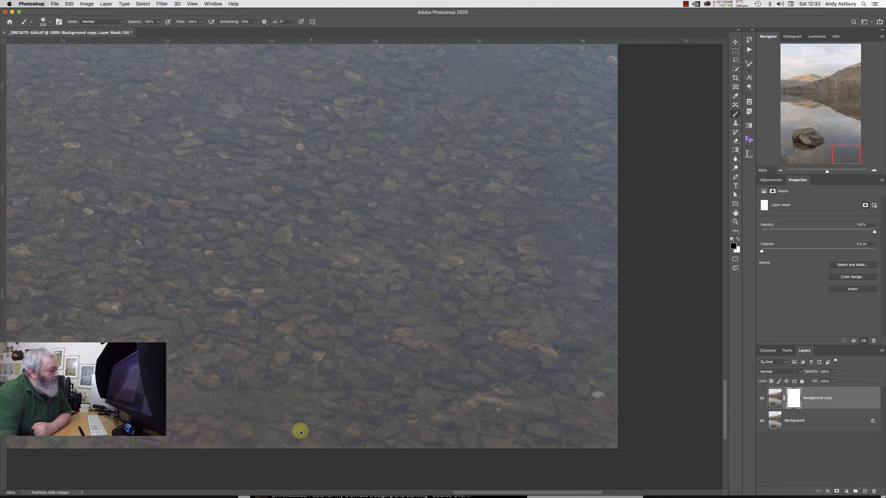
Step: Paint black on the mask along the image's entire bottom edge, working across to the lower-left corner, to restore the original pebbles
left_click(277, 420)
key("space")
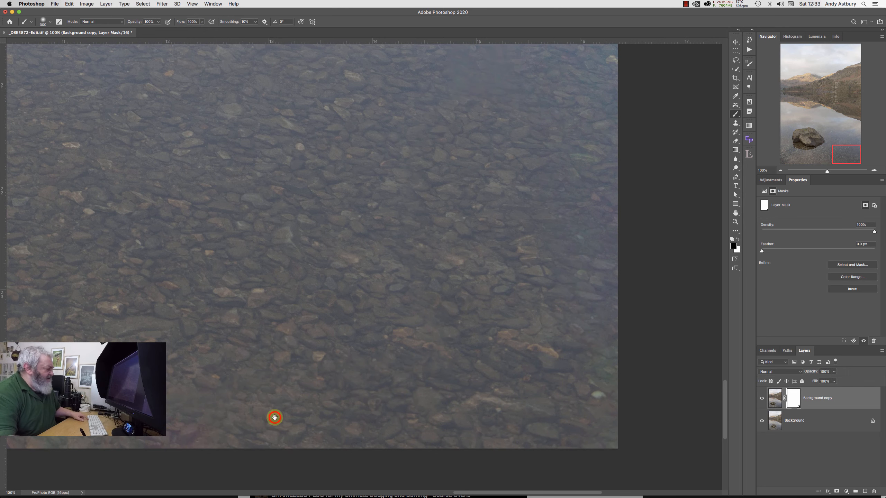
left_click_drag(274, 418, 592, 338)
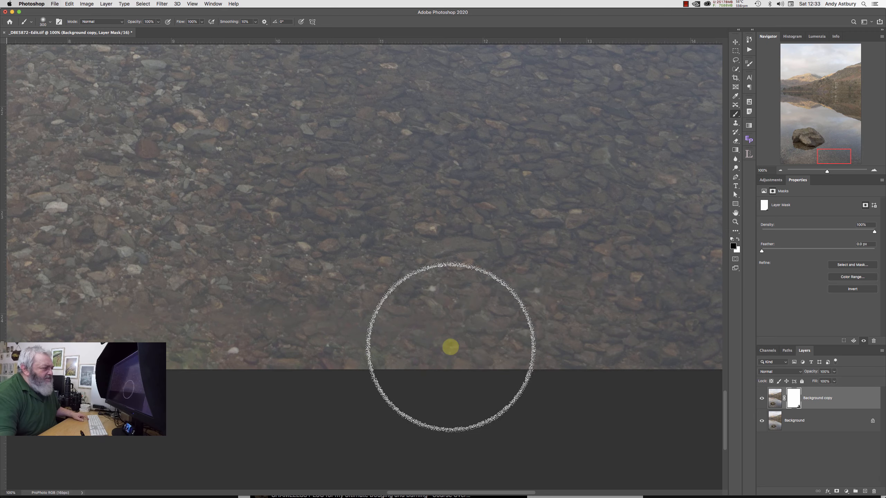
left_click(253, 323)
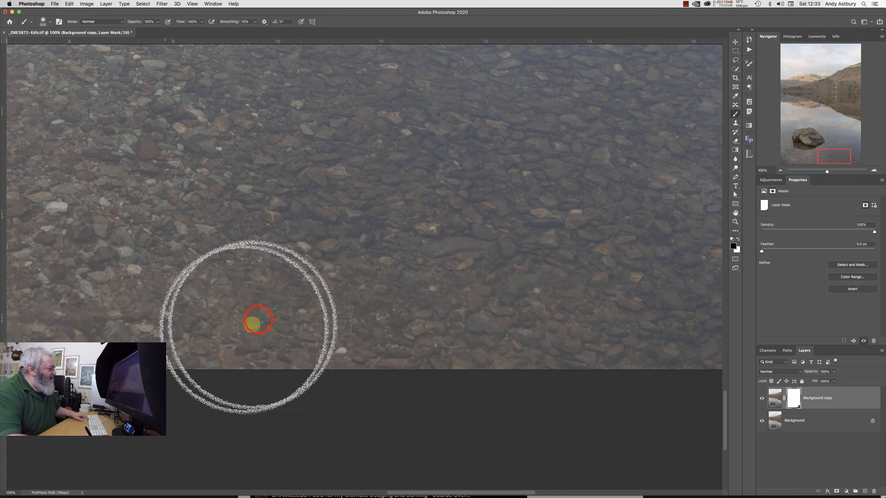
key("space")
mouse_move(257, 319)
left_mouse_down()
mouse_move(416, 334)
mouse_move(579, 325)
left_mouse_up()
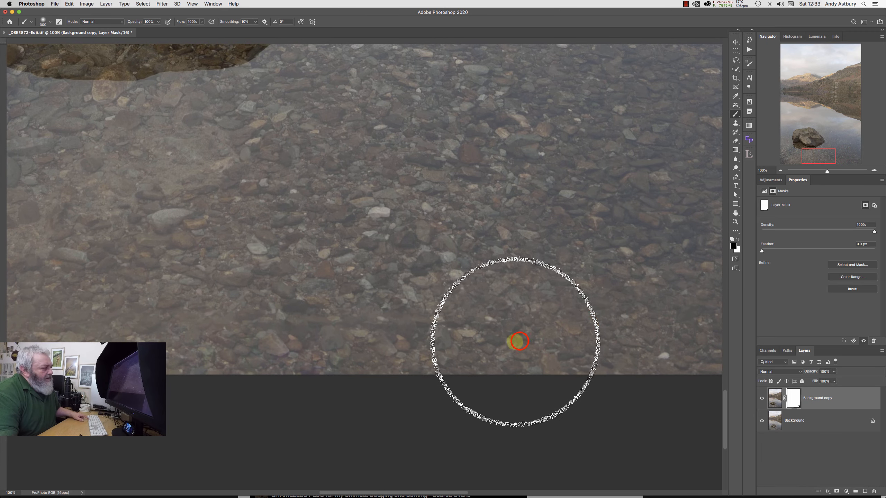
left_click(177, 354)
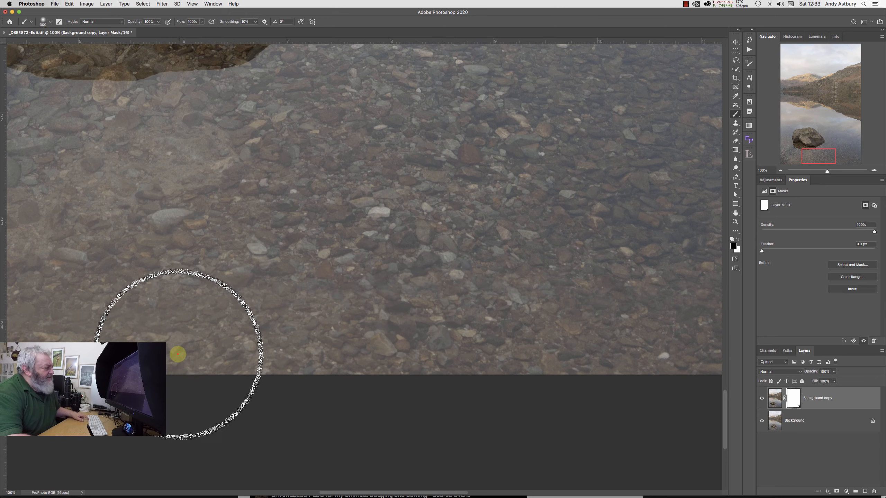
key("space")
left_click_drag(269, 306, 557, 324)
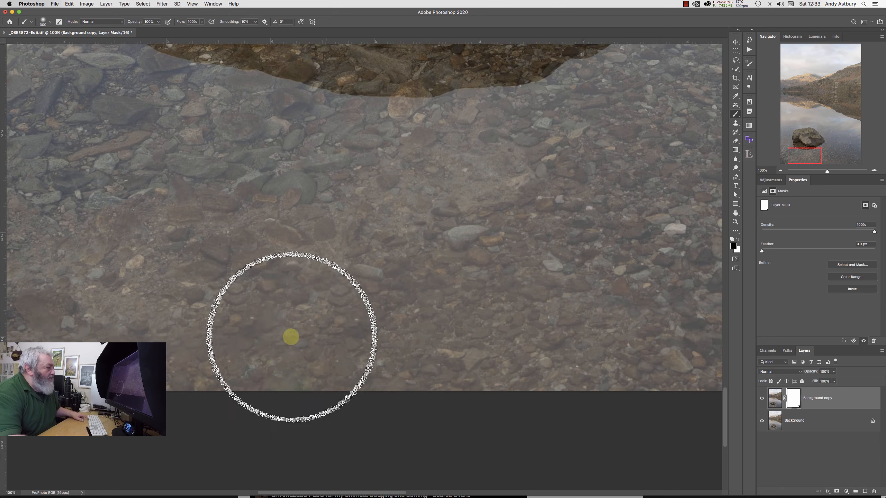
left_click(451, 364)
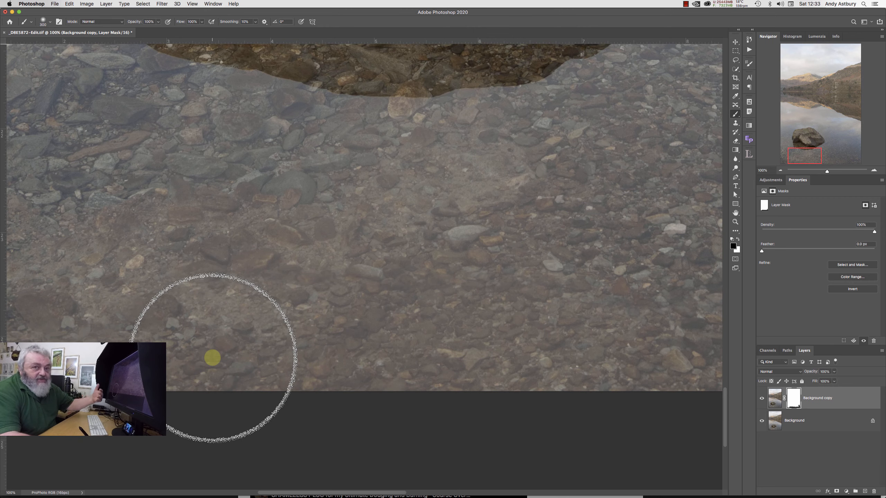
key("space")
mouse_move(203, 331)
left_mouse_down()
mouse_move(366, 332)
mouse_move(573, 317)
left_mouse_up()
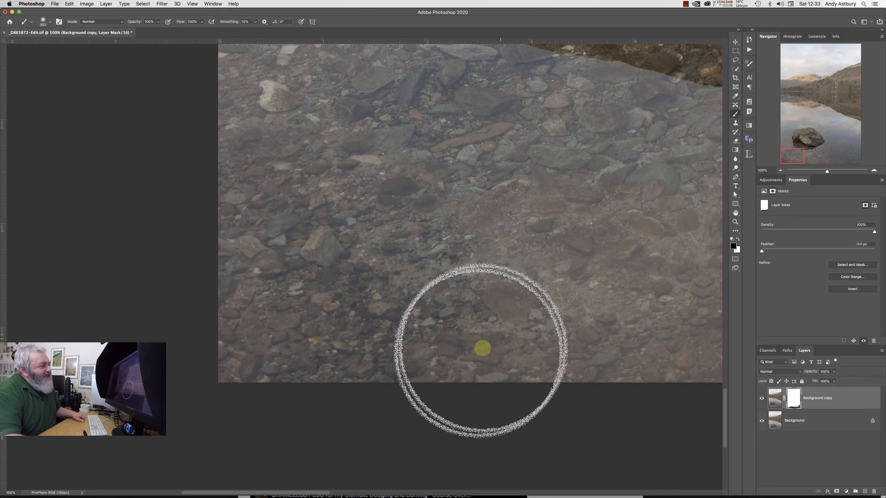
left_click(491, 263)
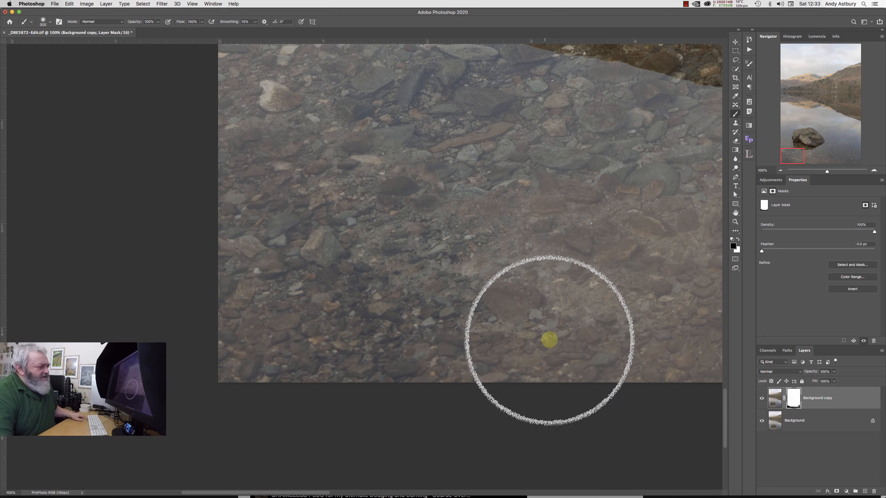
left_click(607, 321)
Step: Review the masked pebbles along the bottom edge from the lower-left to the lower-right corner at 100%
key("space")
left_click_drag(574, 331, 237, 342)
left_click_drag(462, 362, 386, 374)
left_click_drag(499, 353, 276, 363)
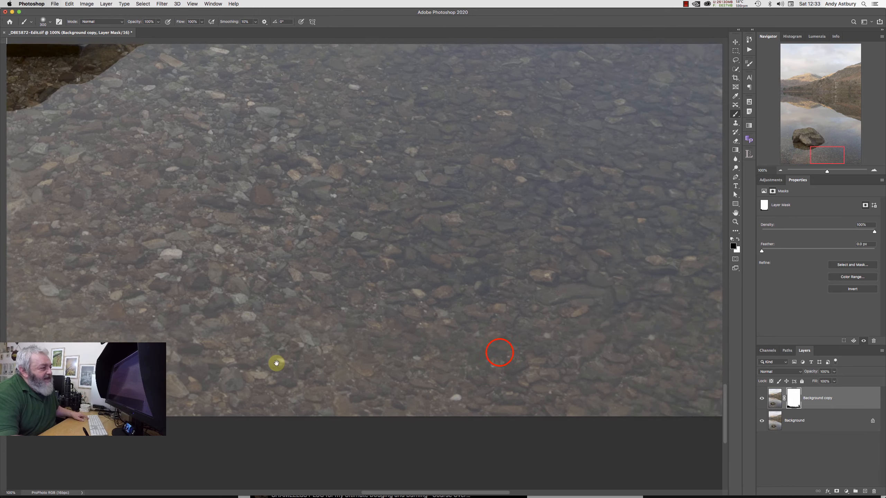
left_click_drag(502, 352, 285, 358)
left_click_drag(502, 350, 254, 329)
mouse_move(421, 393)
left_mouse_down()
mouse_move(411, 378)
mouse_move(418, 393)
mouse_move(506, 390)
mouse_move(507, 355)
mouse_move(483, 272)
mouse_move(485, 189)
mouse_move(492, 200)
mouse_move(498, 174)
left_mouse_up()
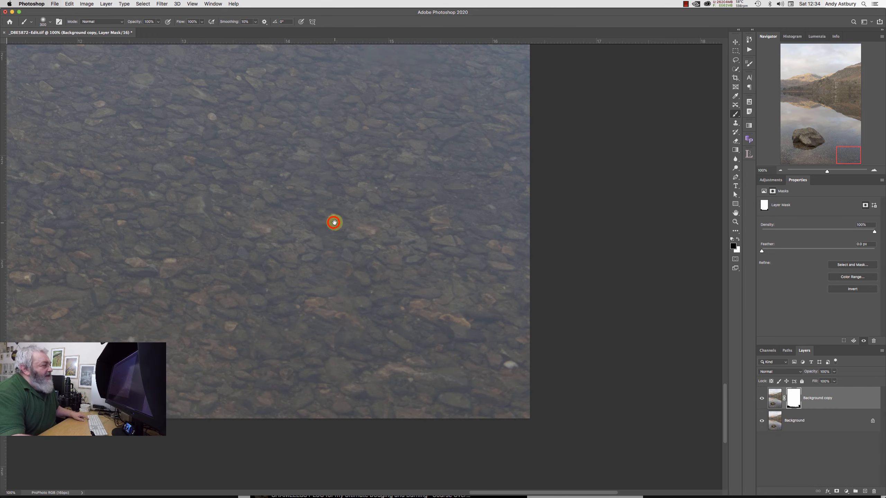
left_click_drag(334, 222, 416, 271)
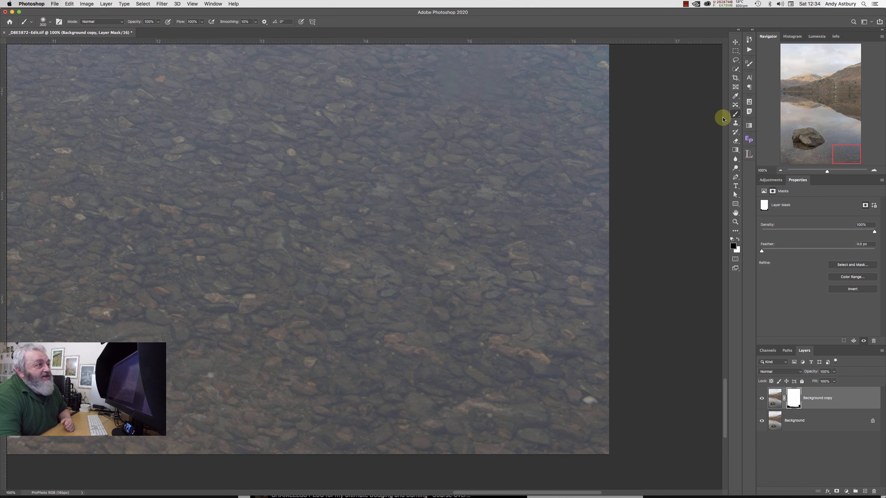
Step: Heal the repeated brown stone near the lower-right corner on the Background copy pixels with the Content-Aware Spot Healing Brush, and reselect the mask
left_click(735, 105)
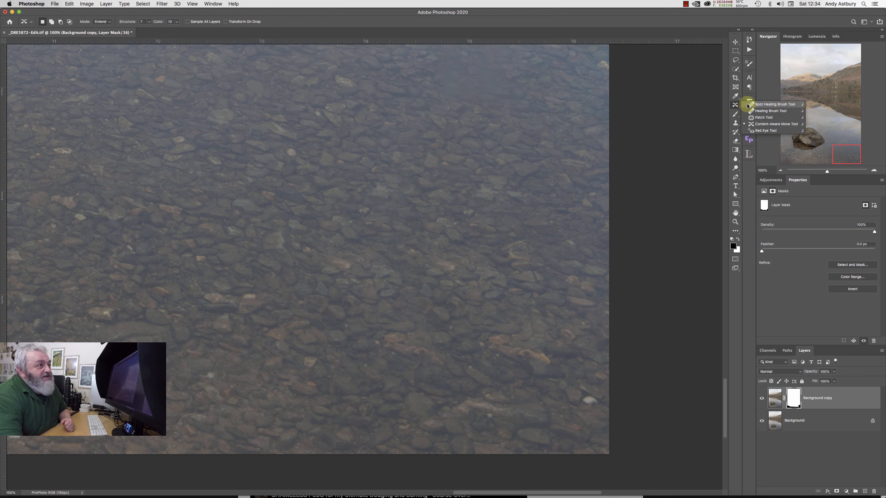
left_click(748, 104)
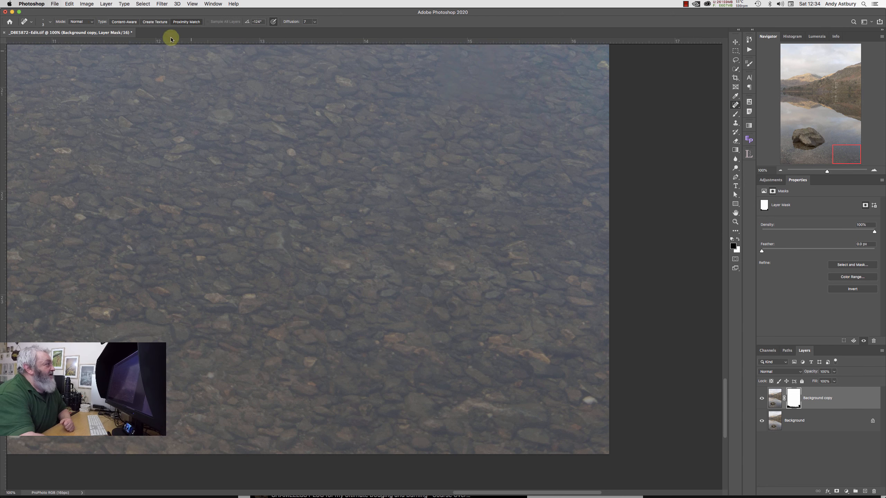
left_click(127, 23)
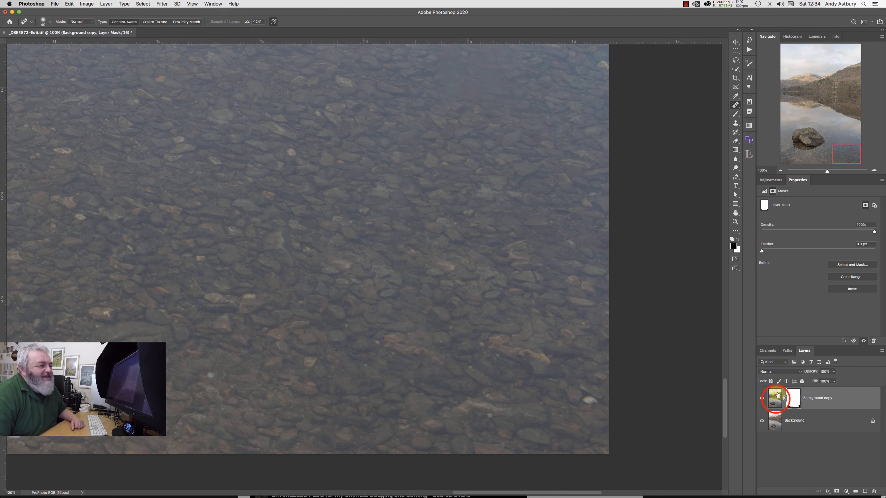
left_click(776, 400)
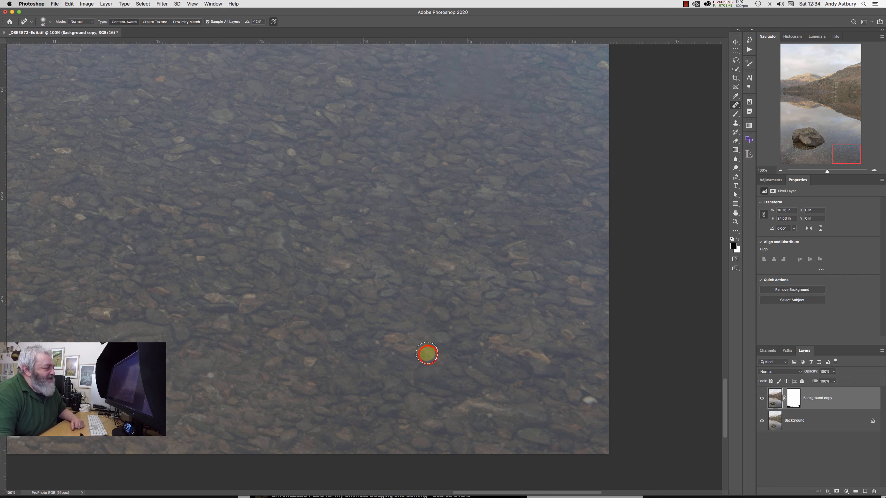
left_click(425, 353)
mouse_move(404, 350)
left_mouse_down()
mouse_move(386, 335)
mouse_move(392, 348)
mouse_move(423, 349)
mouse_move(434, 361)
mouse_move(405, 339)
mouse_move(416, 350)
mouse_move(377, 340)
mouse_move(433, 358)
left_mouse_up()
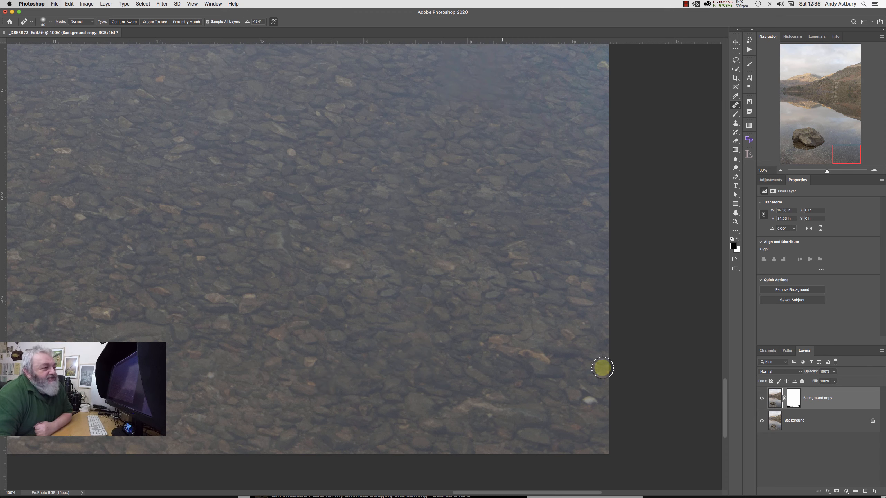
left_click(794, 407)
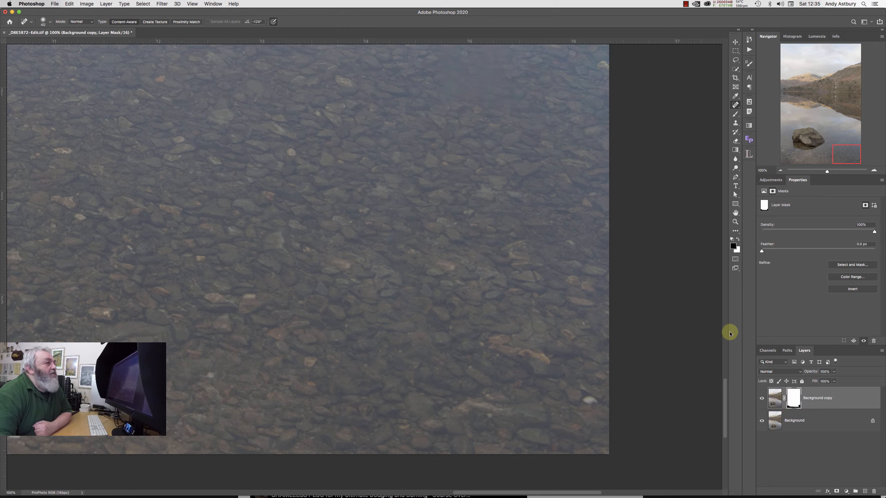
Step: Paint black with the Brush on the Background copy mask over the submerged pebbles, from the lower-right area up towards the rock's right side
left_click(735, 113)
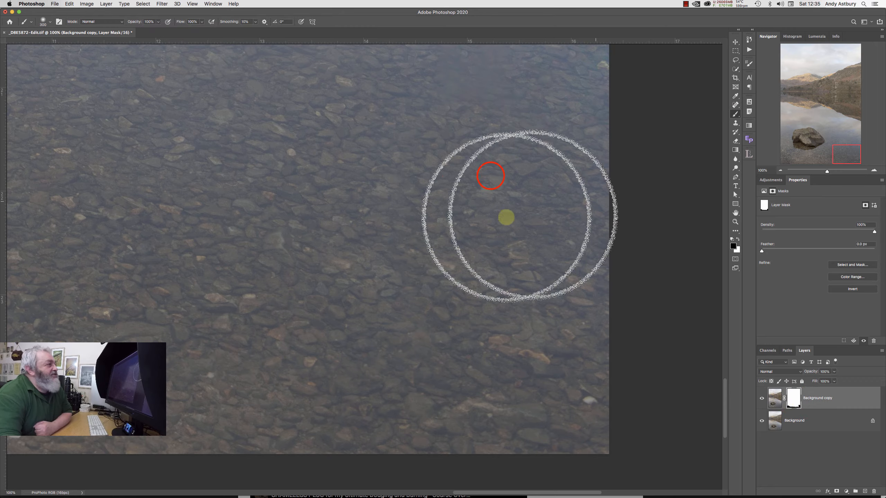
left_click(488, 176)
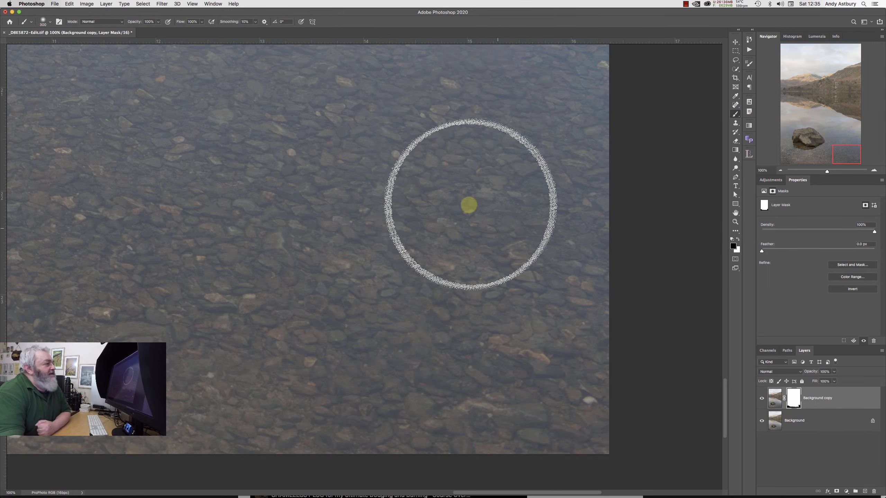
left_click(402, 239)
left_click_drag(403, 239, 409, 427)
mouse_move(475, 323)
left_mouse_down()
mouse_move(472, 367)
mouse_move(494, 483)
left_mouse_up()
mouse_move(521, 378)
left_mouse_down()
mouse_move(505, 329)
mouse_move(462, 289)
mouse_move(265, 197)
mouse_move(294, 212)
mouse_move(258, 190)
mouse_move(251, 169)
mouse_move(221, 156)
mouse_move(195, 171)
mouse_move(220, 233)
mouse_move(312, 299)
mouse_move(446, 307)
mouse_move(453, 254)
mouse_move(360, 237)
mouse_move(513, 362)
mouse_move(589, 393)
left_mouse_up()
mouse_move(494, 365)
left_mouse_down()
mouse_move(257, 221)
mouse_move(356, 258)
mouse_move(372, 277)
mouse_move(248, 225)
mouse_move(213, 199)
mouse_move(212, 168)
mouse_move(305, 225)
mouse_move(471, 269)
mouse_move(519, 234)
mouse_move(488, 225)
left_mouse_up()
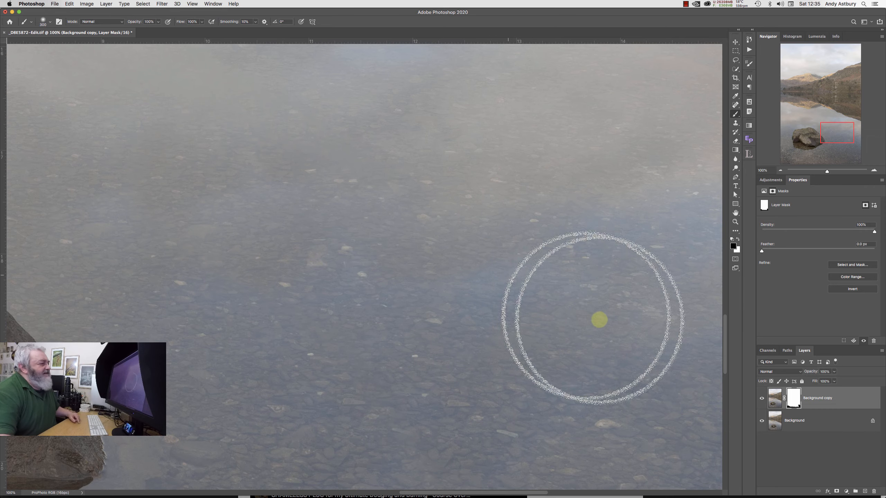
left_click(736, 213)
left_click(734, 214)
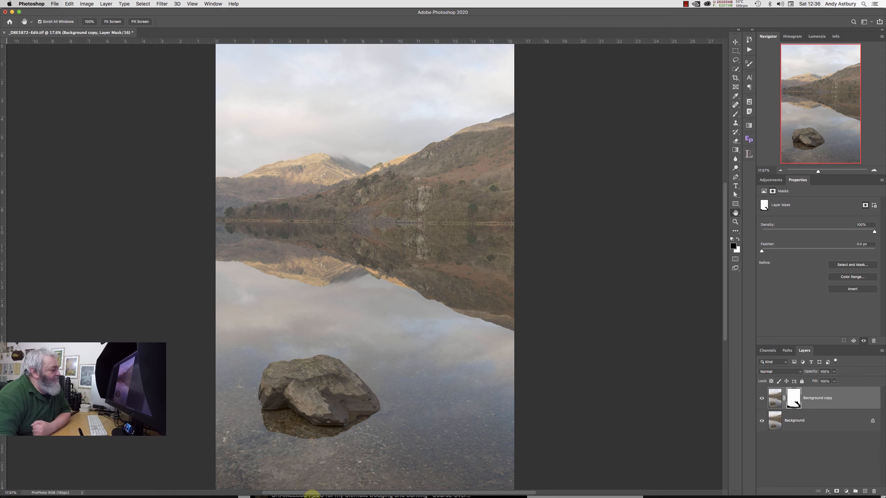
Step: Switch to Lightroom Classic and view the whole of _D8E5872-Edit-Edit-Edit.tif from the January Llyn Gwynant collection
mouse_move(307, 495)
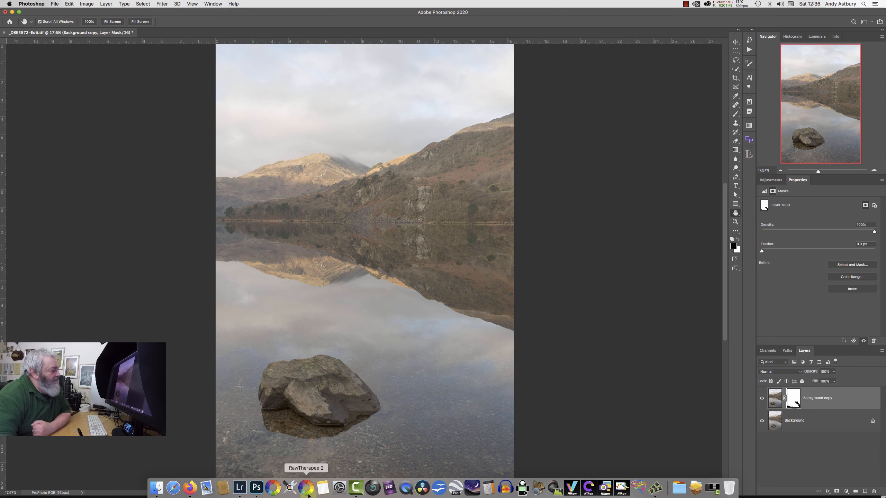
left_click(243, 491)
left_click(112, 477)
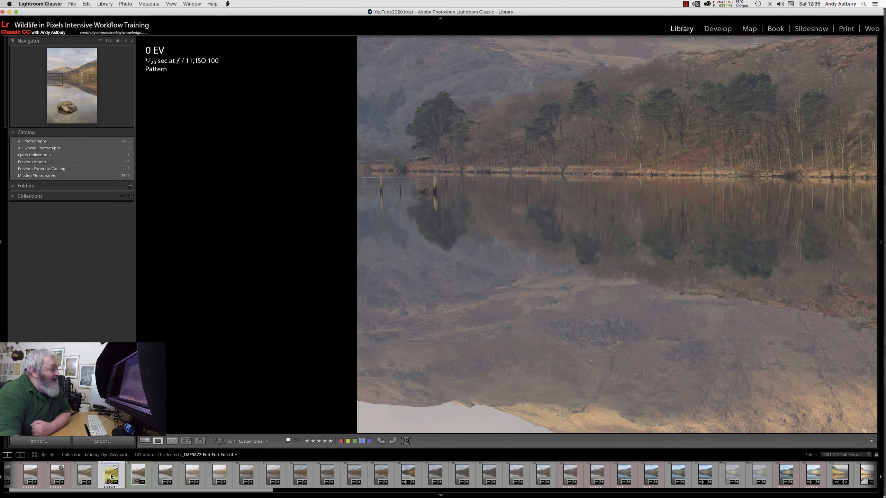
left_click_drag(537, 341, 536, 341)
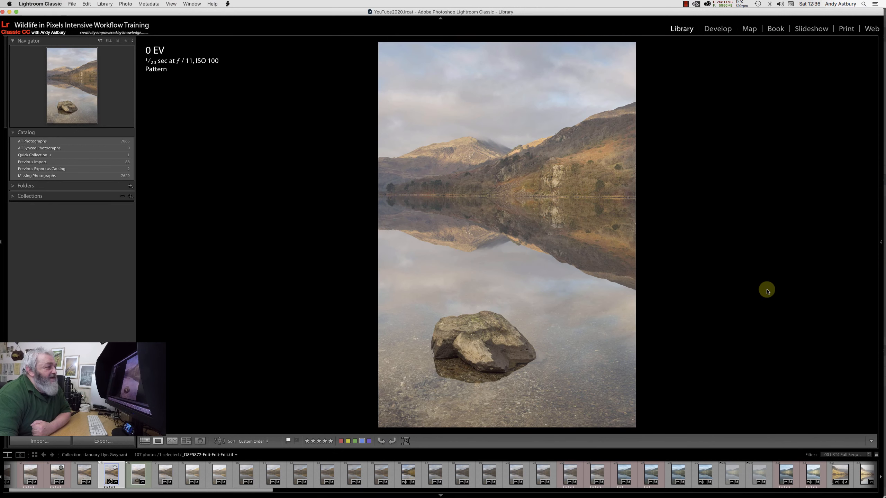